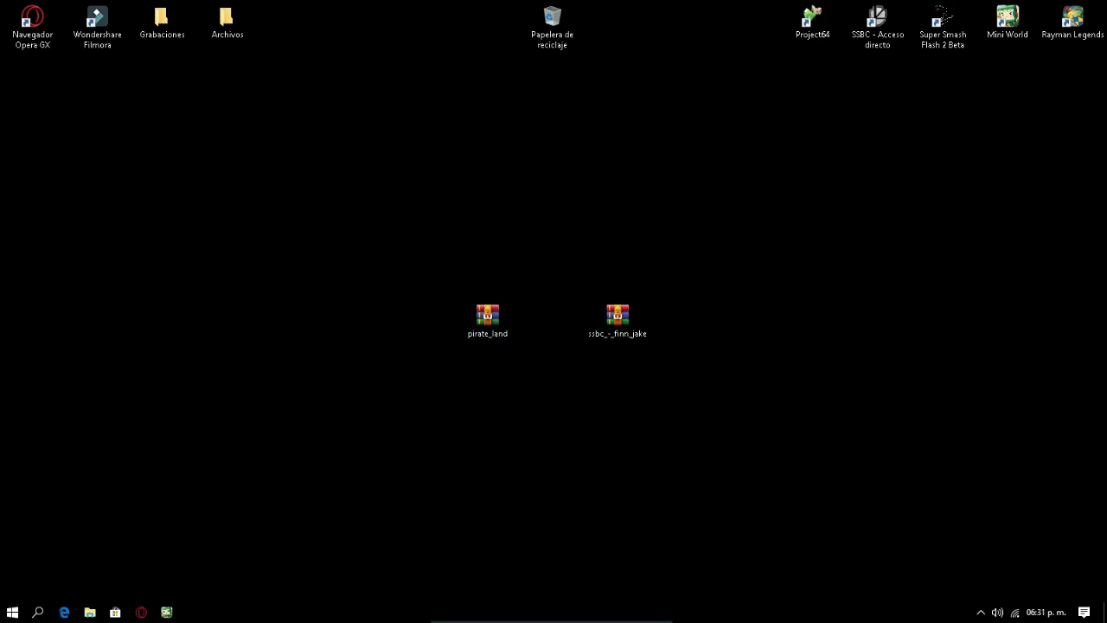
# Open the file location of the SSBC desktop shortcut and snap the game folder window to the right half of the screen.
pyautogui.rightClick(880, 30)
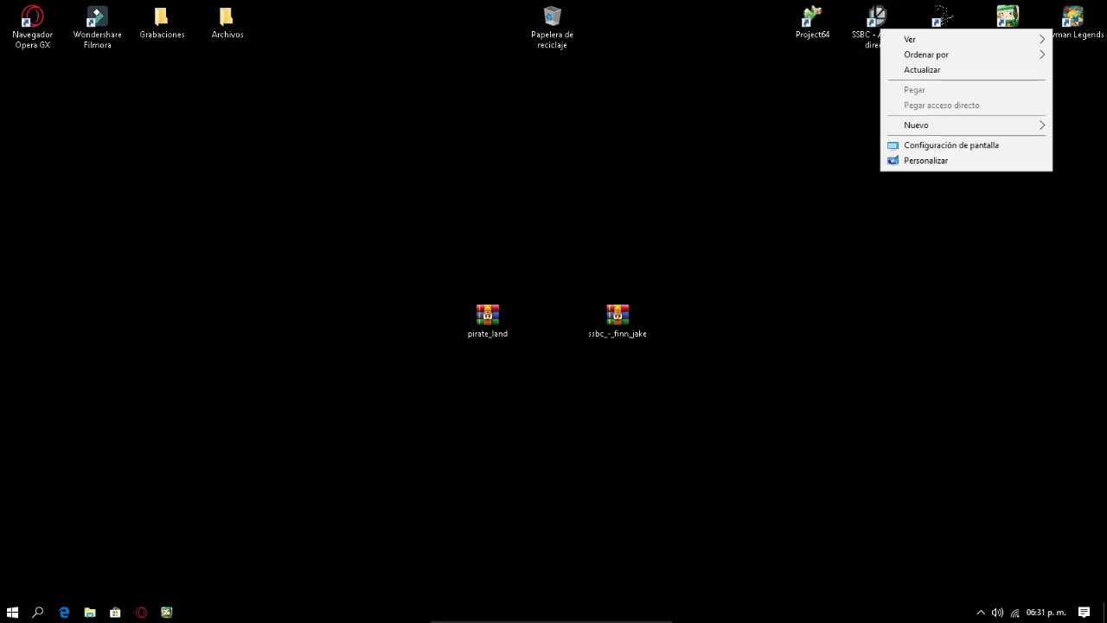
pyautogui.rightClick(876, 27)
pyautogui.click(916, 56)
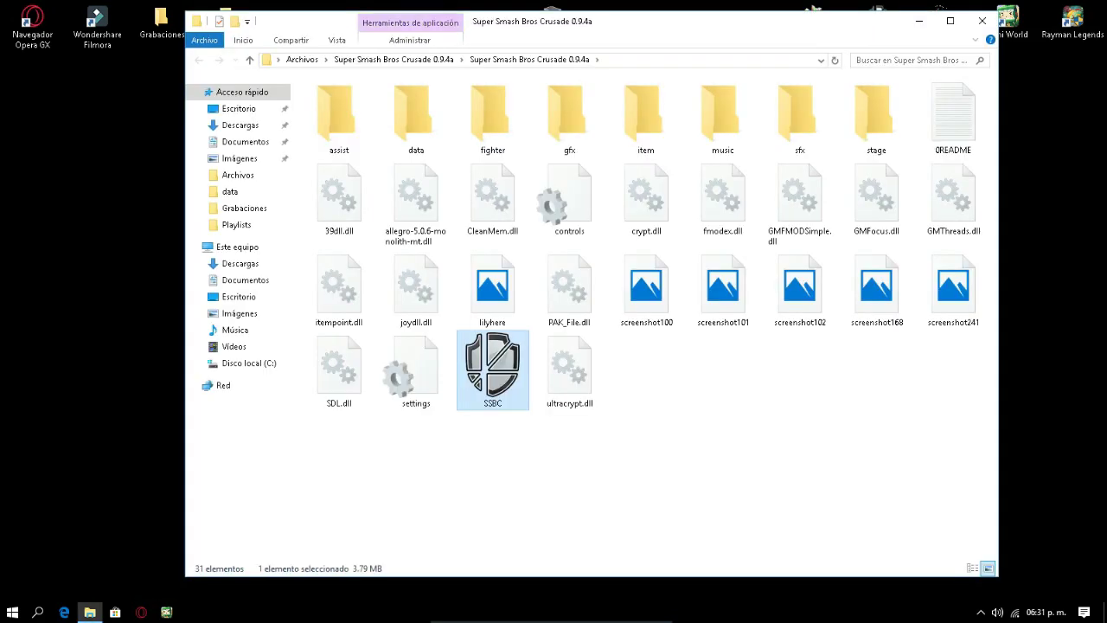
pyautogui.moveTo(791, 25)
pyautogui.mouseDown()
pyautogui.moveTo(794, 48)
pyautogui.moveTo(767, 32)
pyautogui.moveTo(787, 31)
pyautogui.mouseUp()
pyautogui.press('super+Right')
# Extract the pirate_land archive on the desktop into its own pirate_land folder.
pyautogui.moveTo(487, 320); pyautogui.dragTo(250, 241)
pyautogui.rightClick(250, 240)
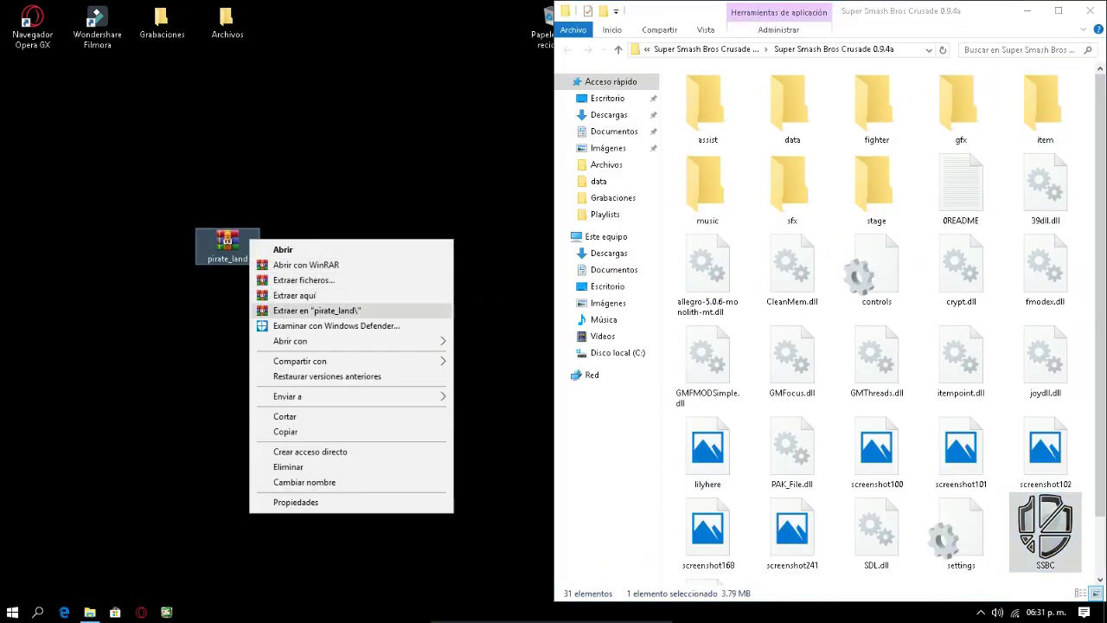
pyautogui.click(316, 309)
pyautogui.moveTo(227, 244); pyautogui.dragTo(312, 247)
pyautogui.moveTo(529, 43); pyautogui.dragTo(529, 43)
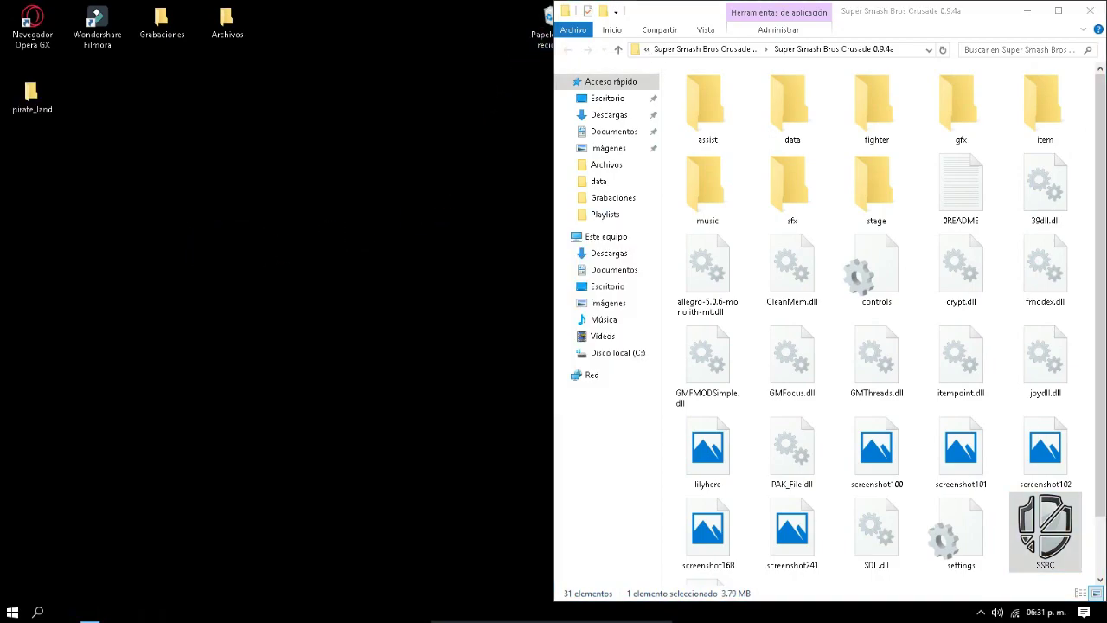
# Open the extracted pirate_land folder beside the game folder and enter its Pirate Land subfolder.
pyautogui.doubleClick(32, 95)
pyautogui.moveTo(682, 15); pyautogui.dragTo(1, 97)
pyautogui.doubleClick(156, 92)
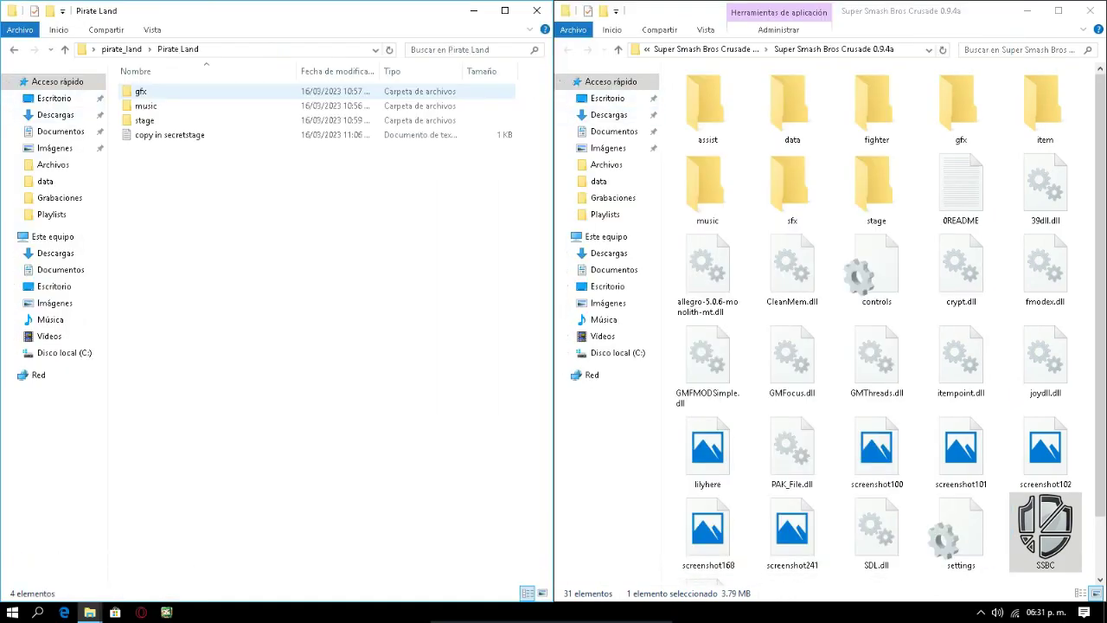
pyautogui.moveTo(116, 121); pyautogui.dragTo(173, 92)
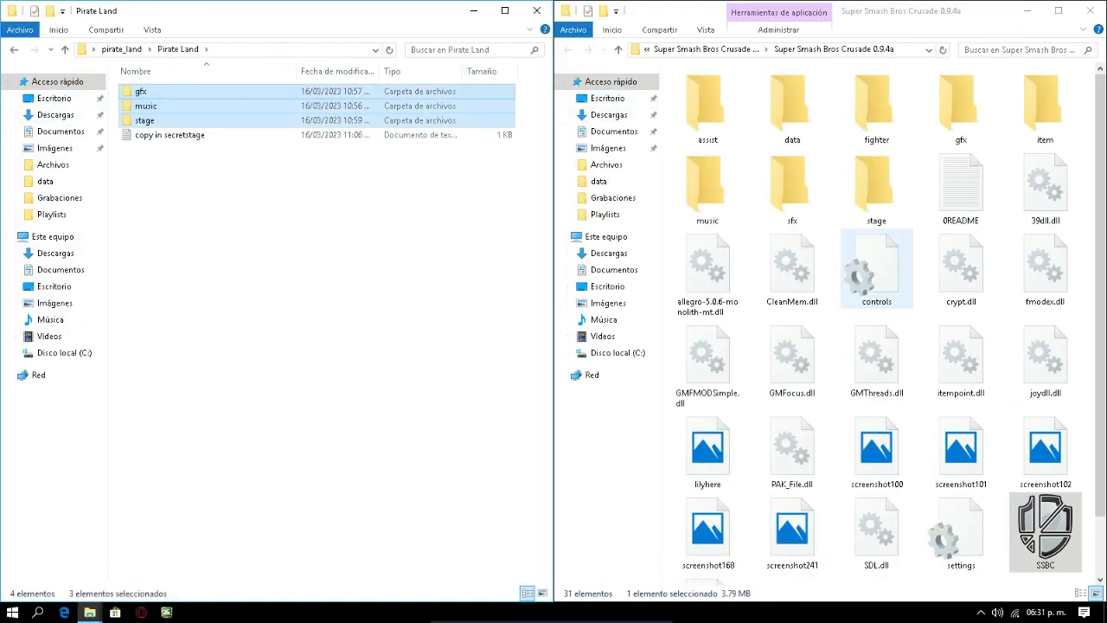
pyautogui.click(876, 188)
pyautogui.click(792, 188)
pyautogui.click(876, 107)
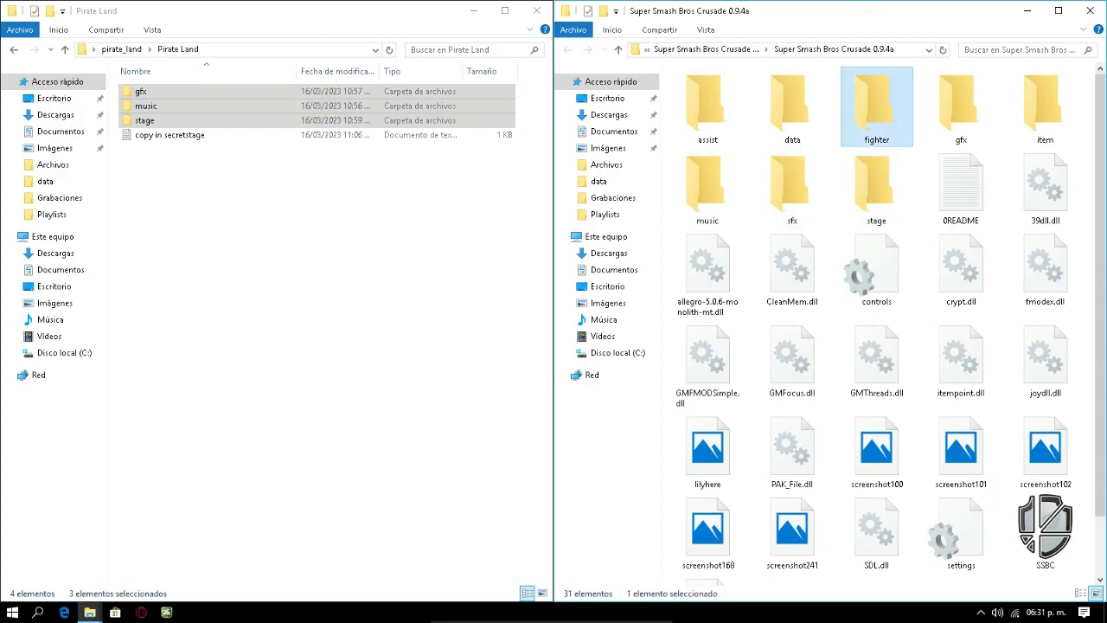
# Open the gfx folder in both the Pirate Land mod and the Super Smash Bros Crusade 0.9.4a directory.
pyautogui.click(260, 190)
pyautogui.press('Return')
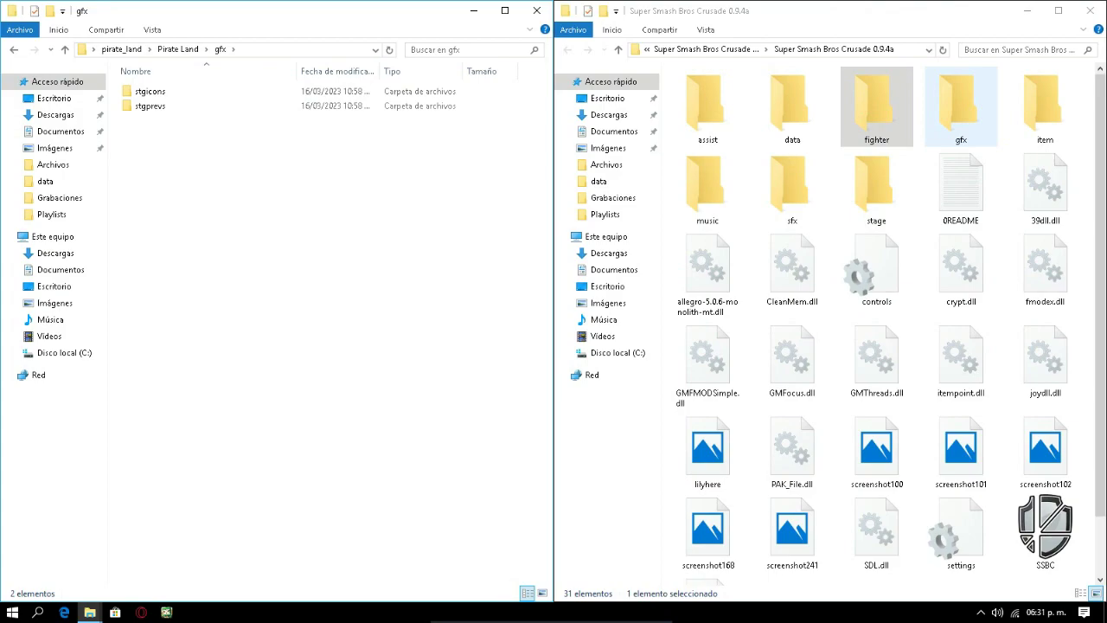
pyautogui.doubleClick(961, 119)
pyautogui.moveTo(288, 149); pyautogui.dragTo(226, 90)
pyautogui.click(251, 164)
pyautogui.moveTo(290, 147); pyautogui.dragTo(365, 85)
pyautogui.moveTo(739, 531); pyautogui.dragTo(711, 262)
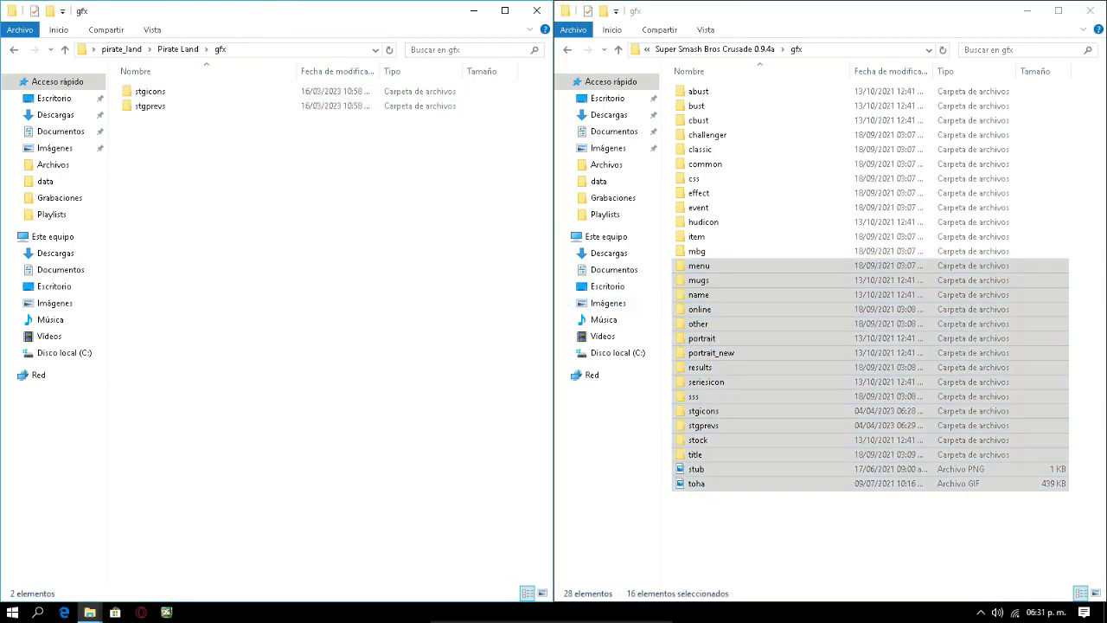
# Open the stgicons folder inside gfx in both the mod window and the game window.
pyautogui.moveTo(177, 92); pyautogui.dragTo(204, 94)
pyautogui.click(750, 532)
pyautogui.moveTo(723, 412); pyautogui.dragTo(752, 408)
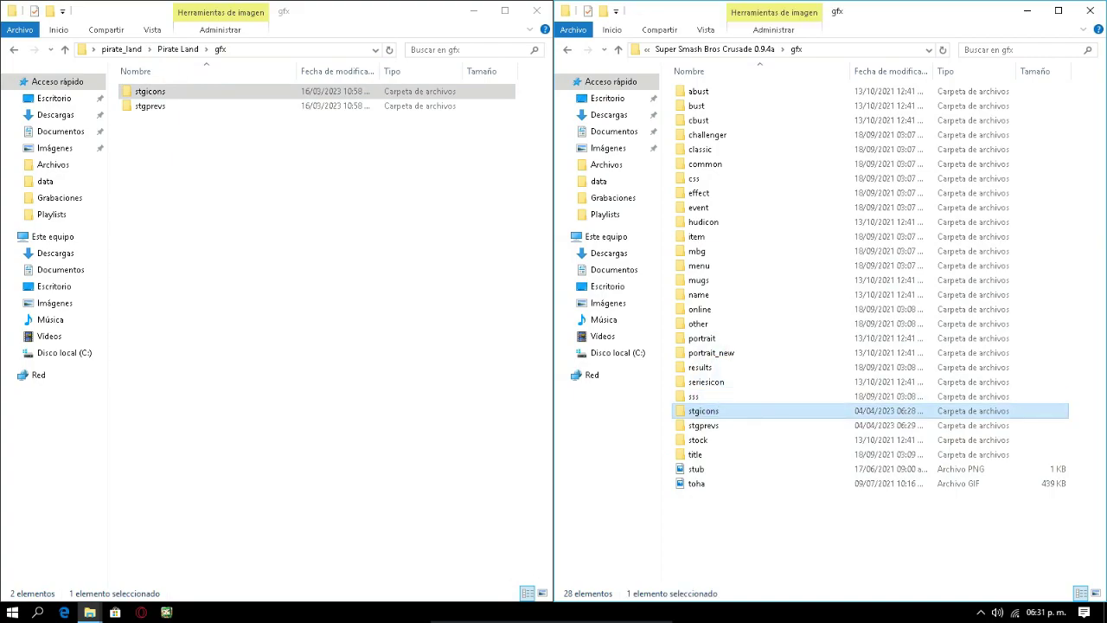
pyautogui.click(259, 183)
pyautogui.doubleClick(150, 91)
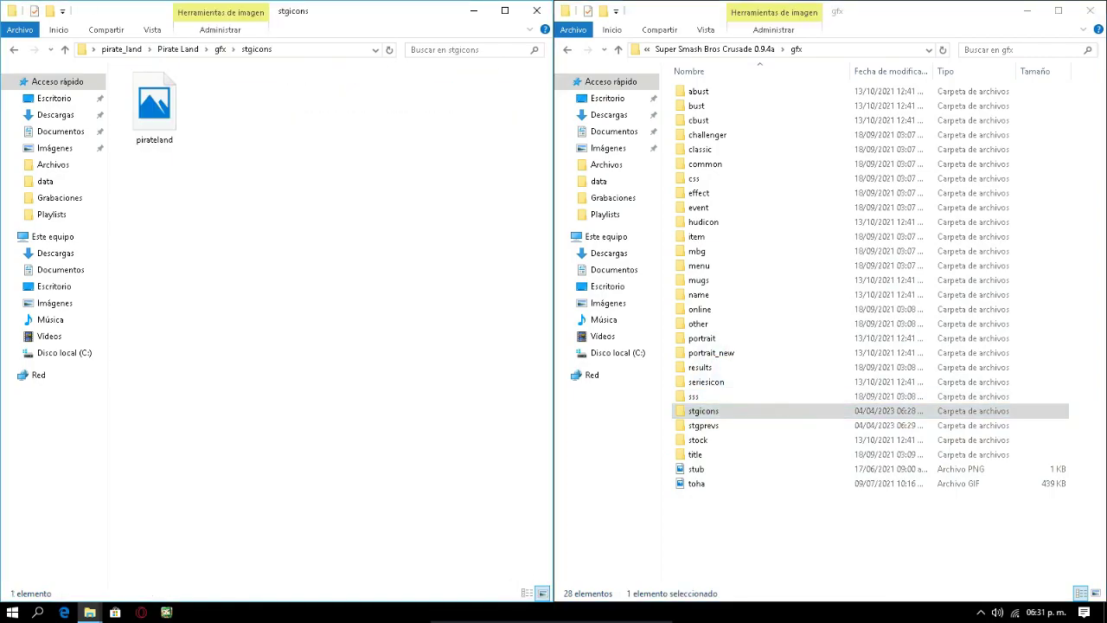
pyautogui.doubleClick(703, 411)
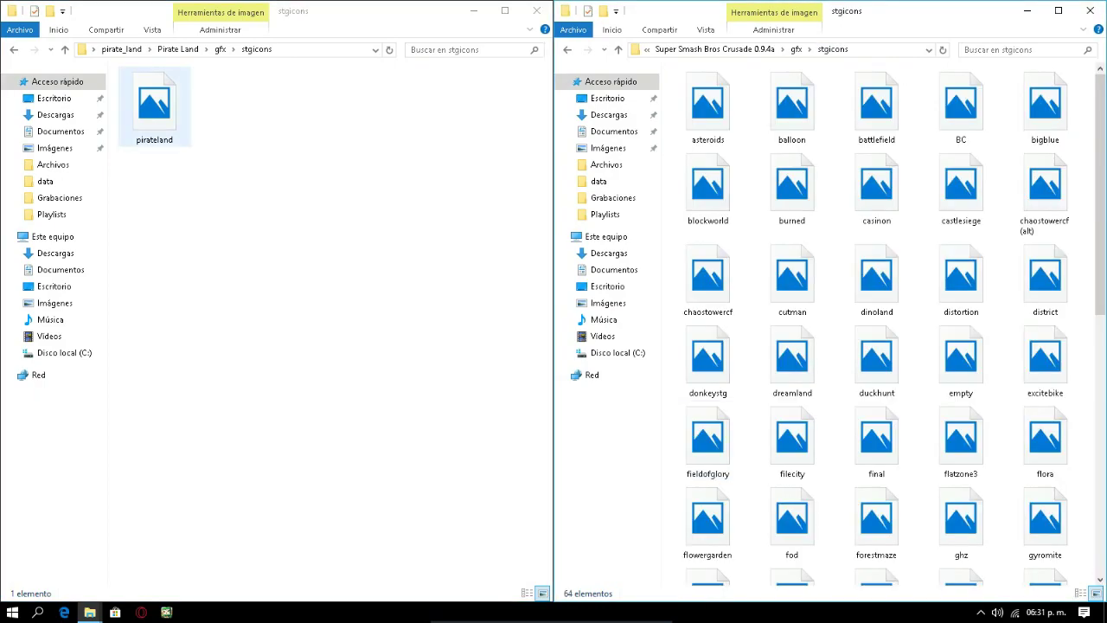
# Copy the mod's pirateland stage icon into the game's gfx stgicons folder.
pyautogui.rightClick(162, 131)
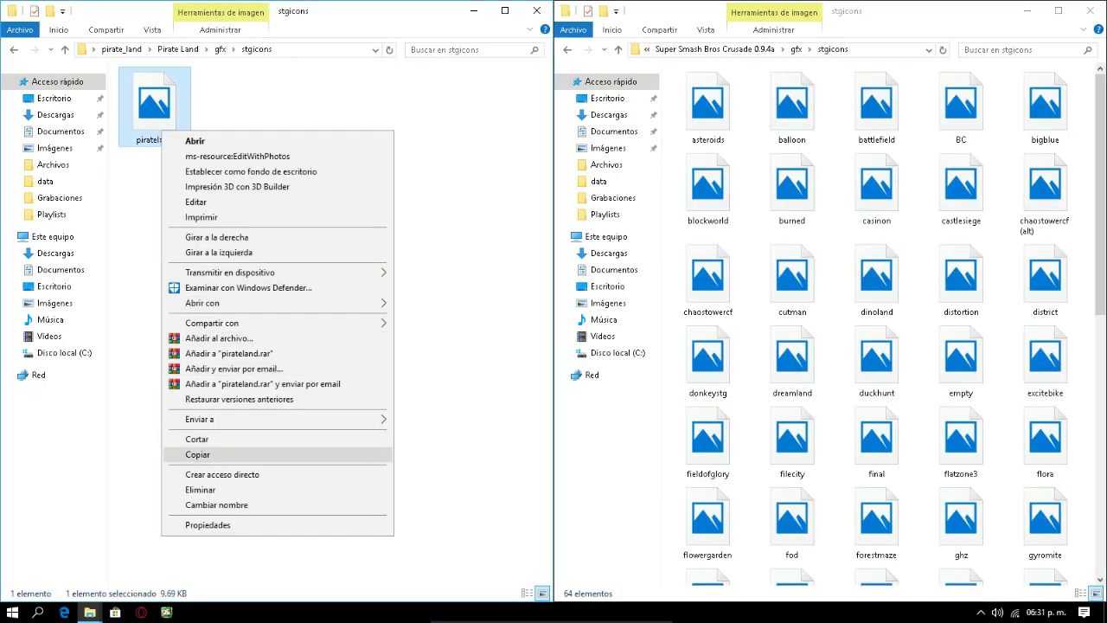
pyautogui.click(198, 454)
pyautogui.scroll(-5, 874, 329)
pyautogui.rightClick(750, 211)
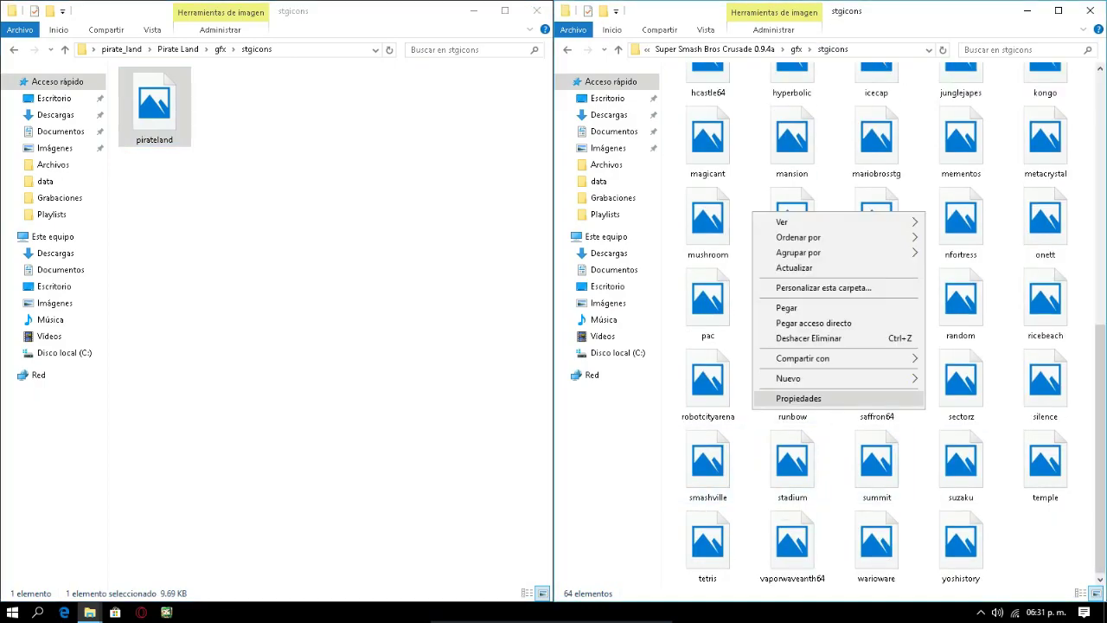
pyautogui.click(778, 308)
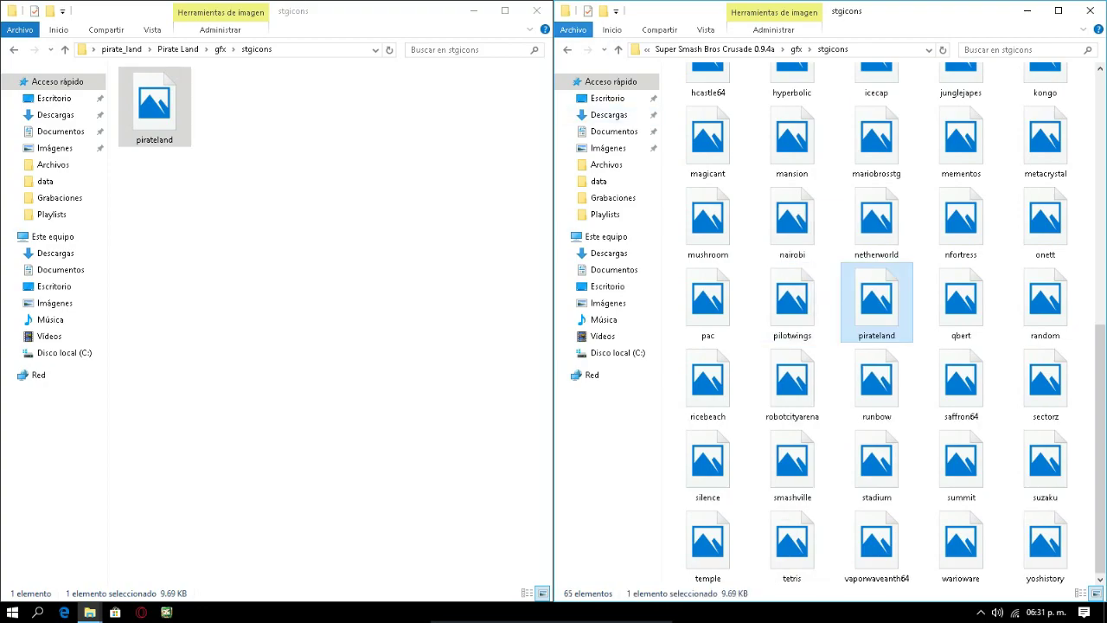
# Copy the pirateland preview image from the mod's gfx stgprevs folder into the game's stgprevs folder.
pyautogui.click(567, 49)
pyautogui.click(567, 49)
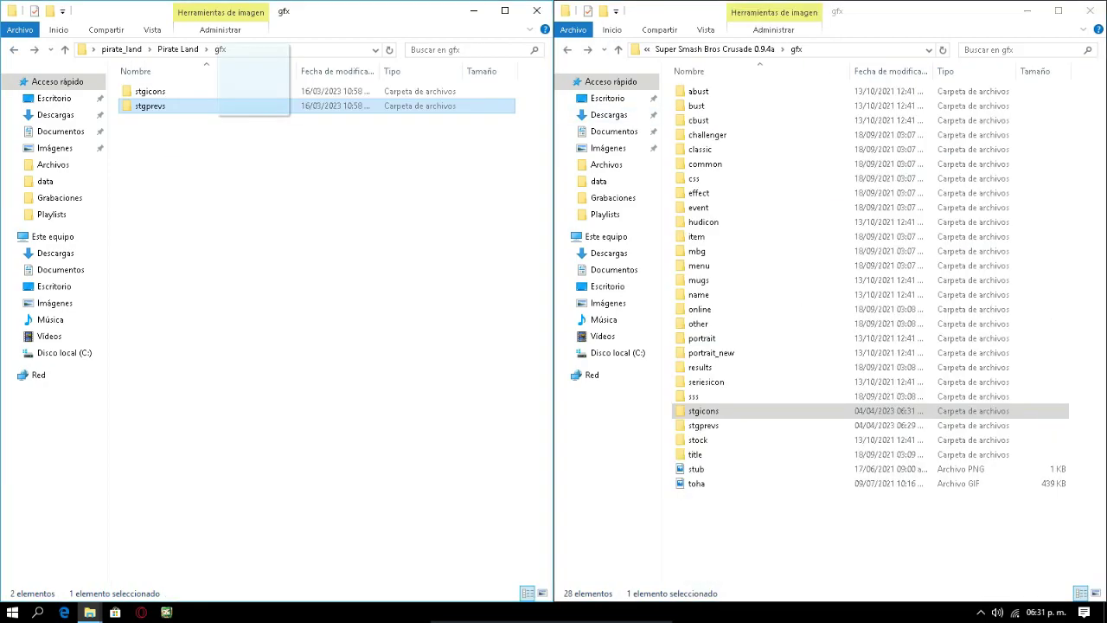
pyautogui.click(771, 425)
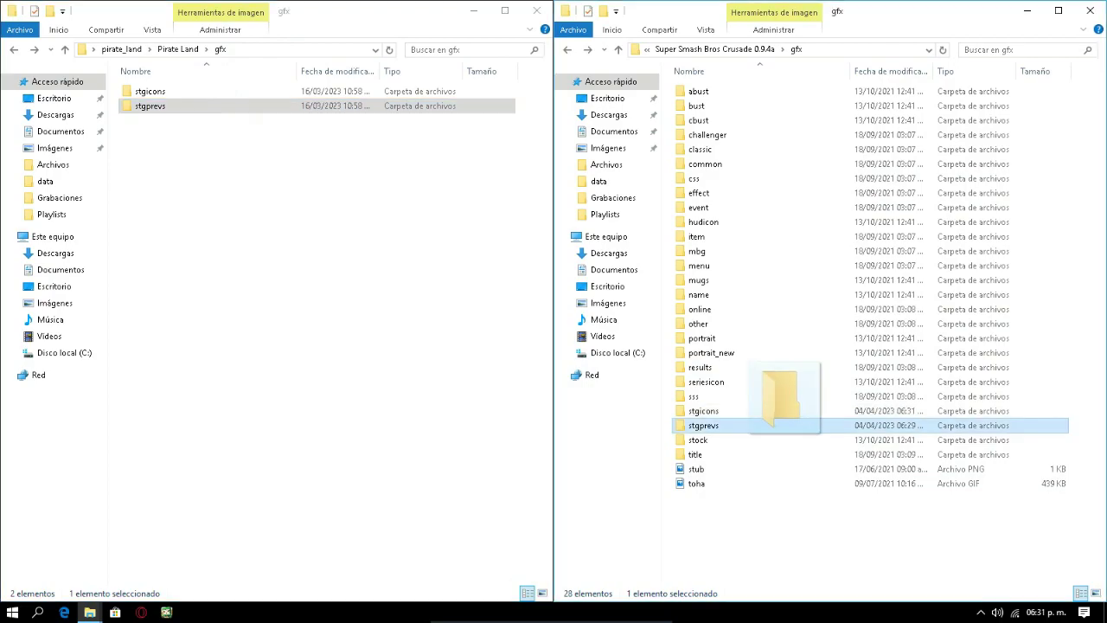
pyautogui.doubleClick(770, 425)
pyautogui.doubleClick(229, 105)
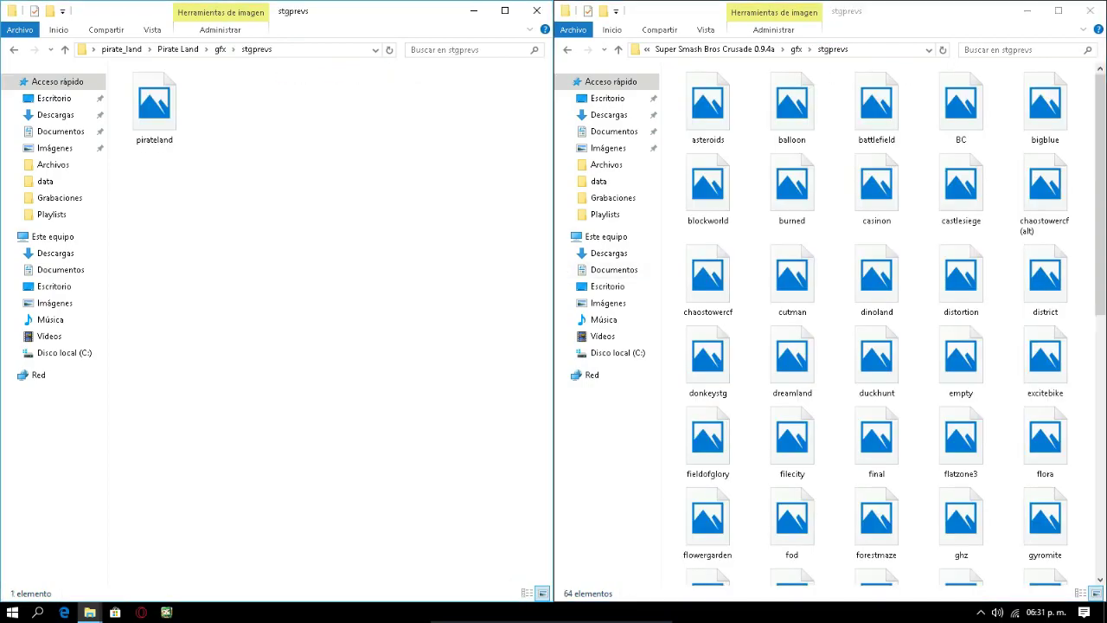
pyautogui.rightClick(169, 120)
pyautogui.click(203, 445)
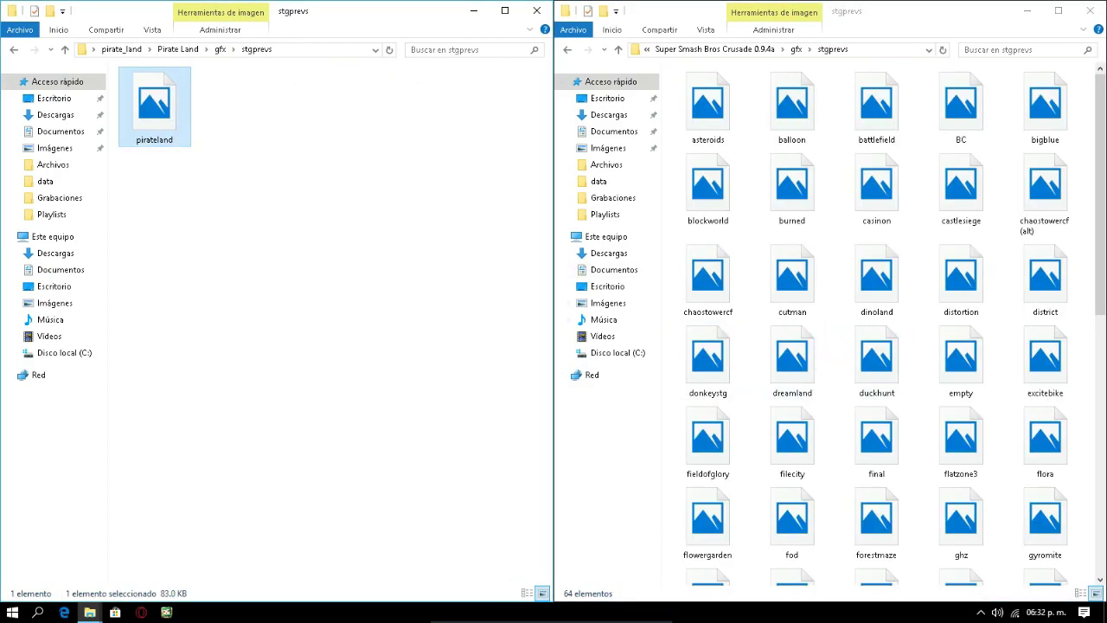
pyautogui.rightClick(749, 356)
pyautogui.click(796, 453)
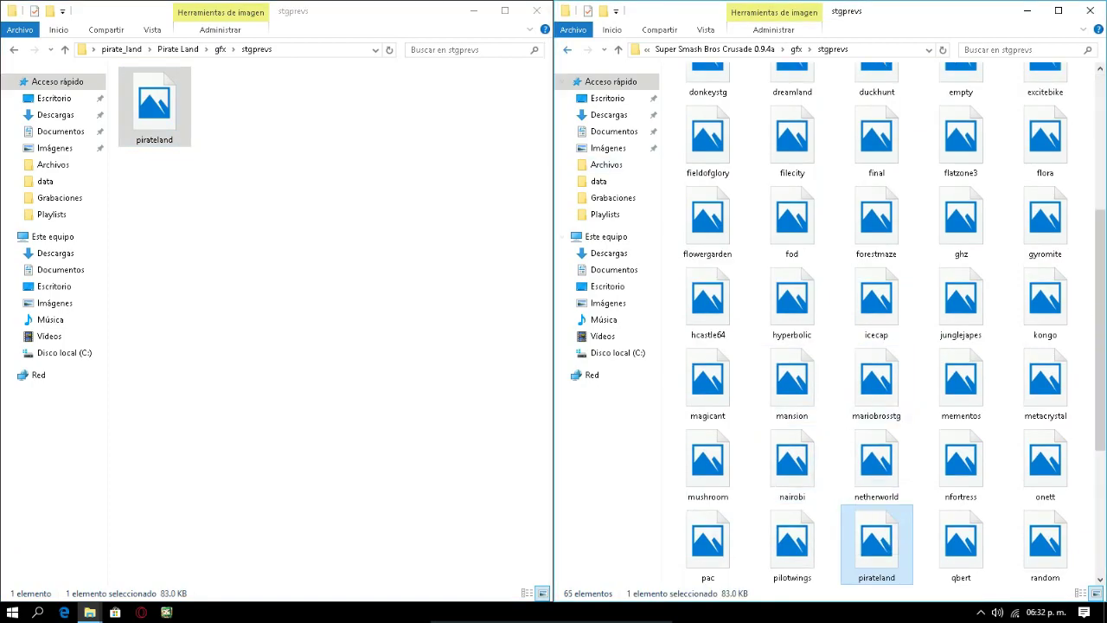
# Return both windows to their main folders and open the game's music folder.
pyautogui.click(567, 49)
pyautogui.click(567, 49)
pyautogui.click(14, 49)
pyautogui.click(14, 50)
pyautogui.click(146, 105)
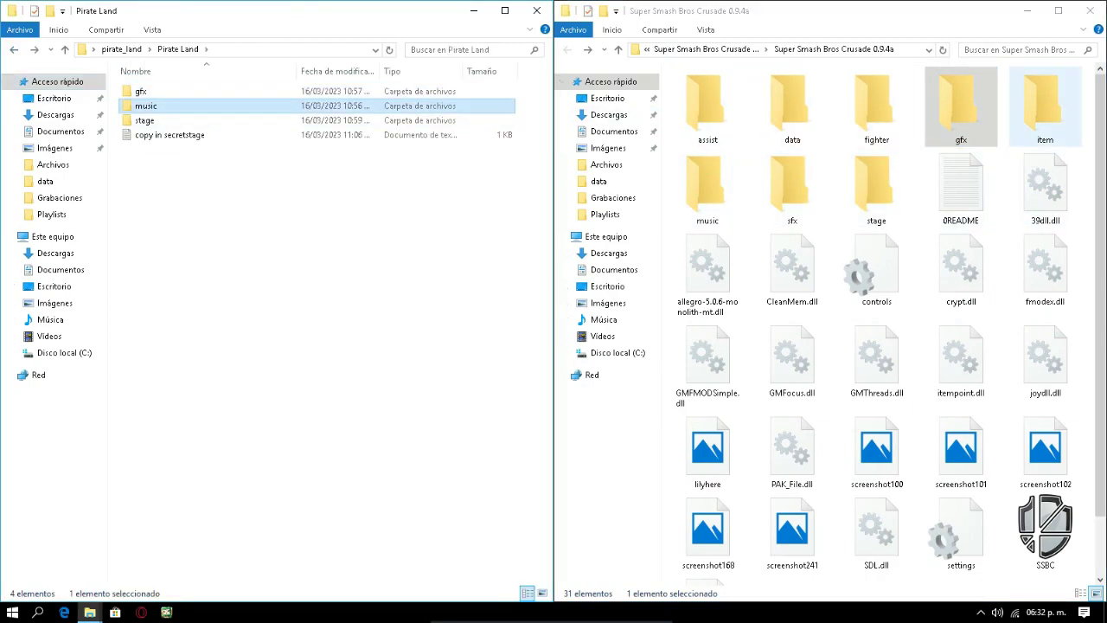
pyautogui.doubleClick(707, 190)
# Open the mod's music stage folder, check the tracks inside pirateland, and return to the stage folder.
pyautogui.hotkey('alt', 'Tab')
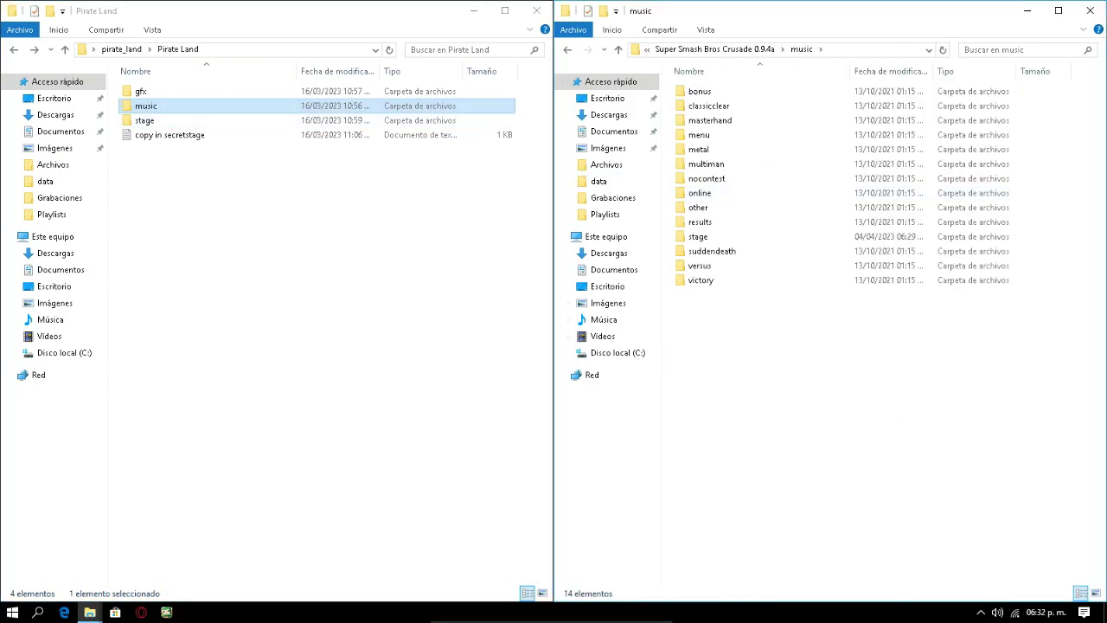
pyautogui.press('Return')
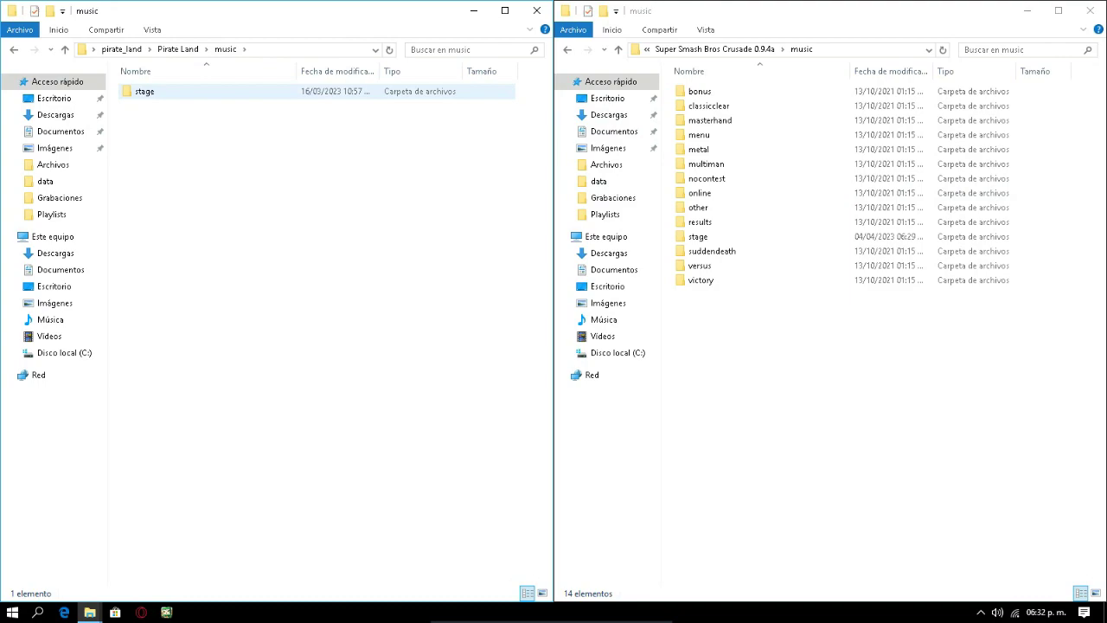
pyautogui.press('Return')
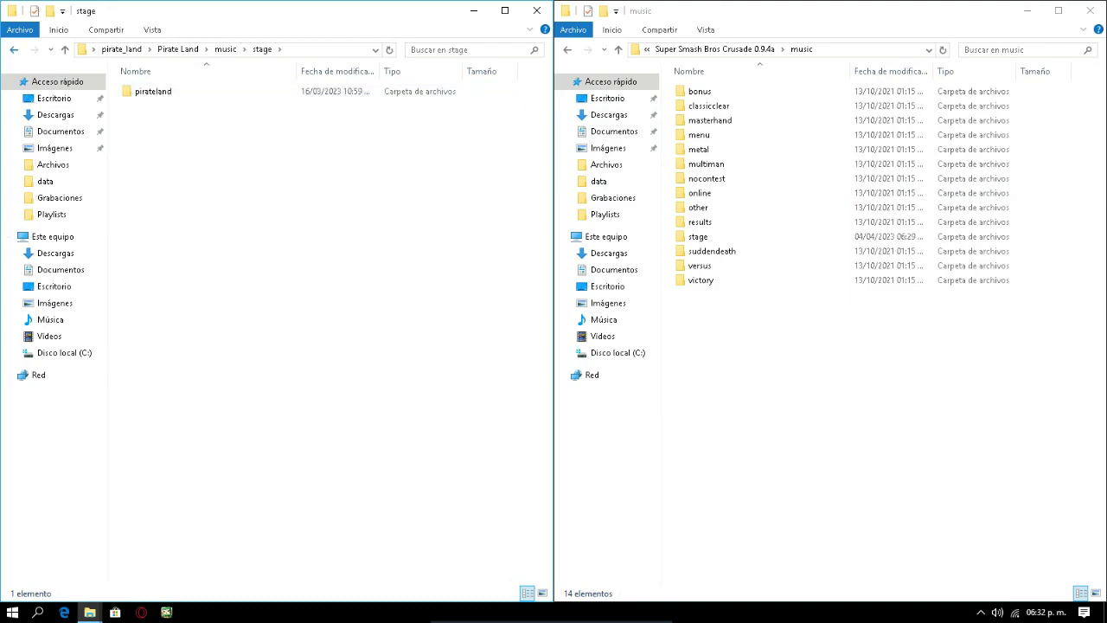
pyautogui.press('BackSpace')
pyautogui.press('Return')
pyautogui.click(320, 182)
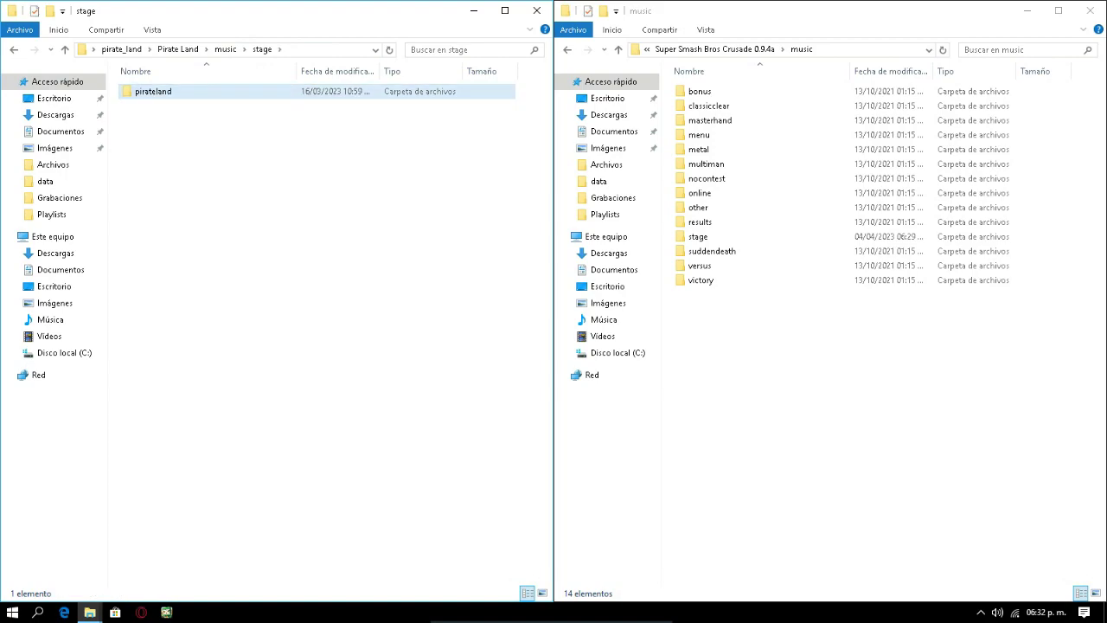
pyautogui.press('Return')
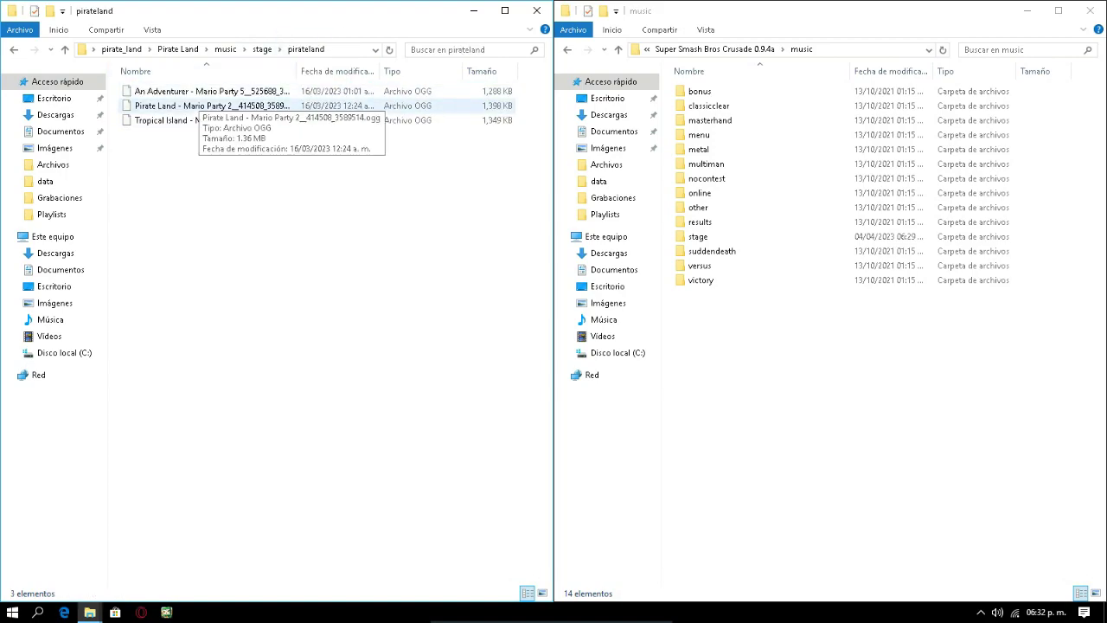
pyautogui.press('BackSpace')
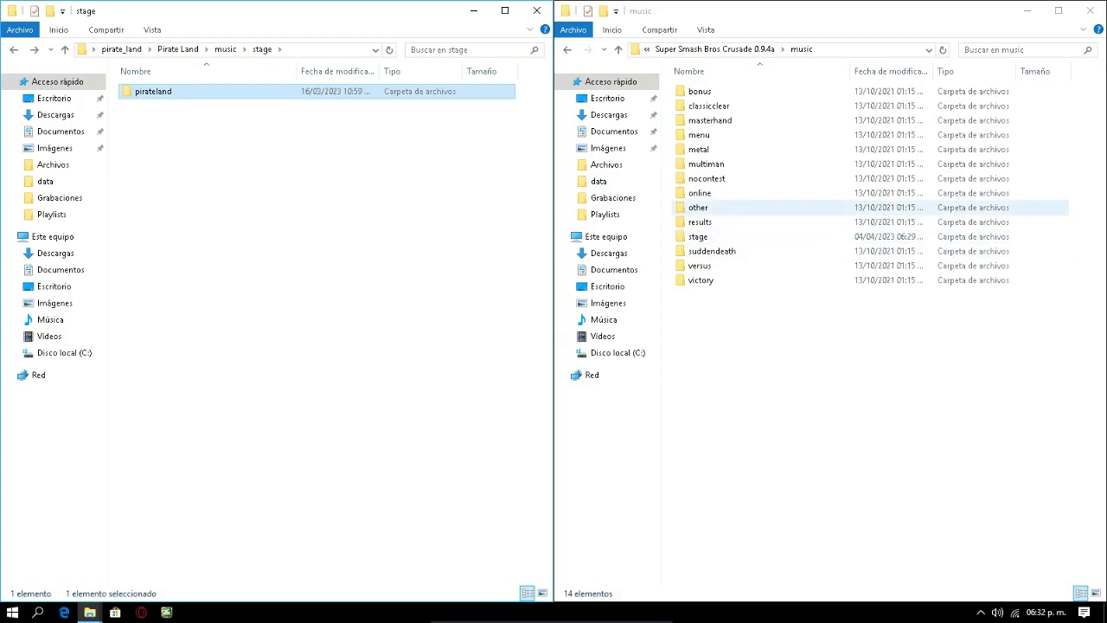
# Open the stage folder inside the game's music folder.
pyautogui.click(567, 49)
pyautogui.doubleClick(707, 186)
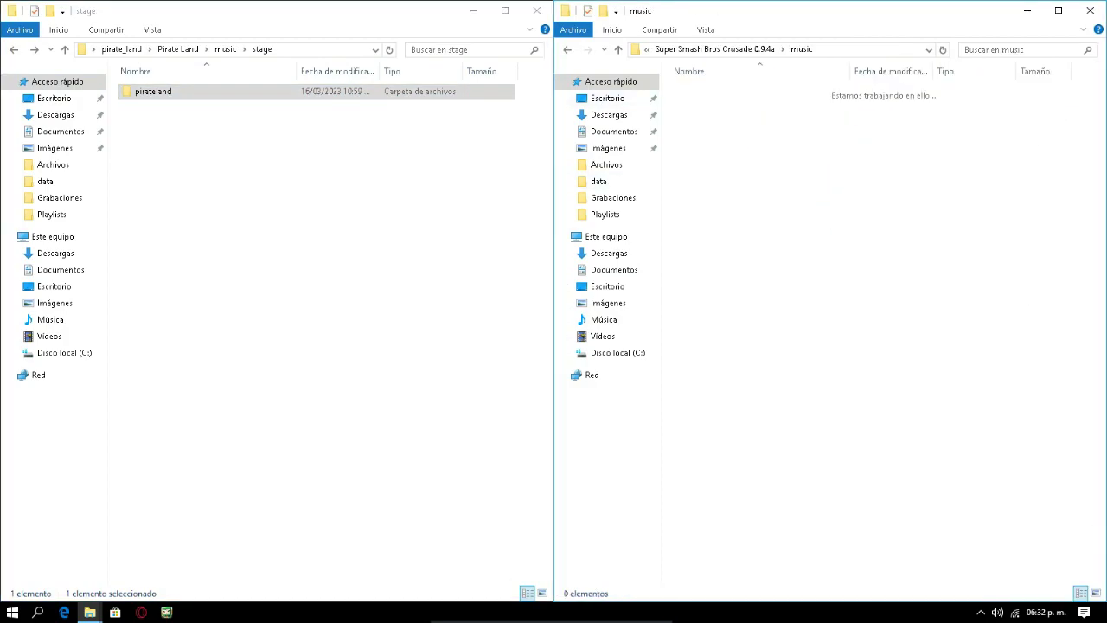
pyautogui.moveTo(713, 236); pyautogui.dragTo(728, 238)
pyautogui.moveTo(728, 238); pyautogui.dragTo(765, 237)
pyautogui.doubleClick(765, 237)
pyautogui.scroll(-4, 865, 346)
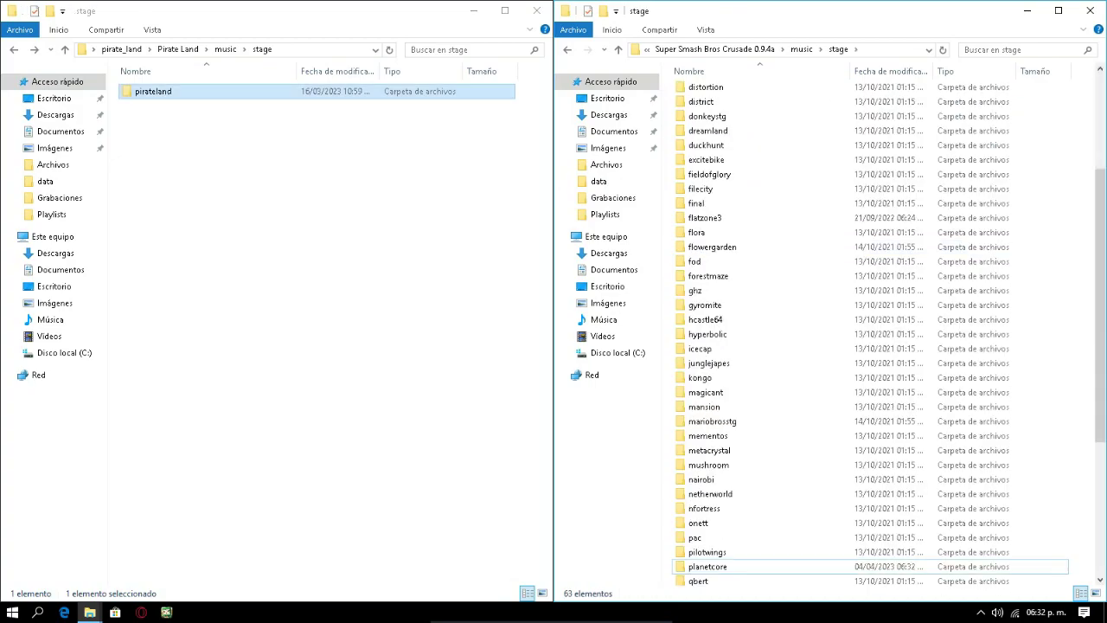
# Copy the mod's pirateland music folder into the game's music stage folder.
pyautogui.rightClick(301, 91)
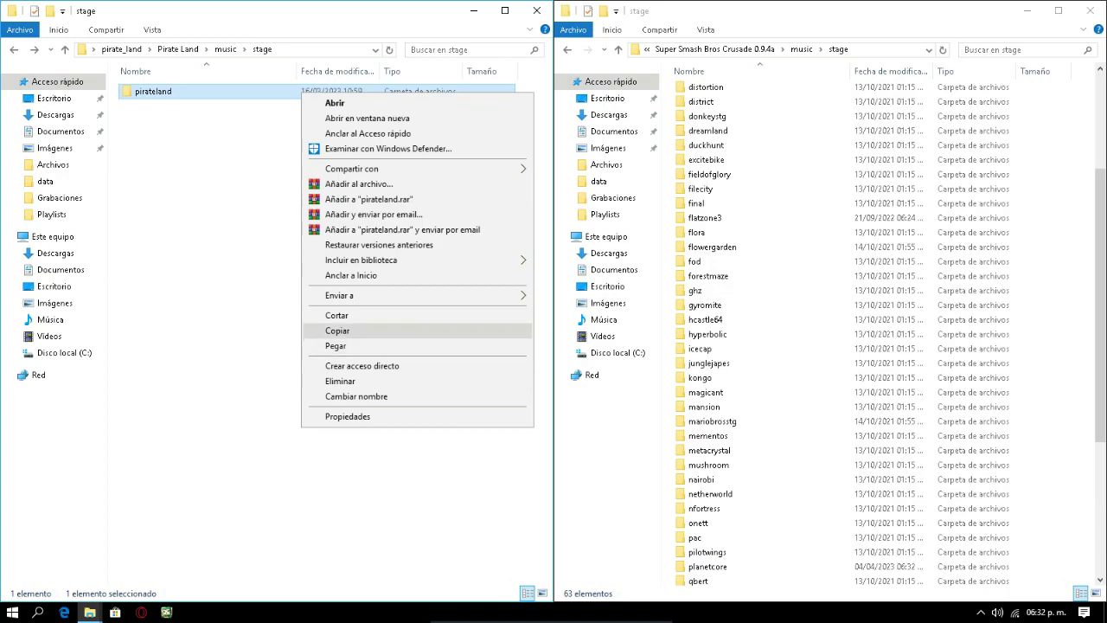
pyautogui.click(337, 330)
pyautogui.rightClick(938, 399)
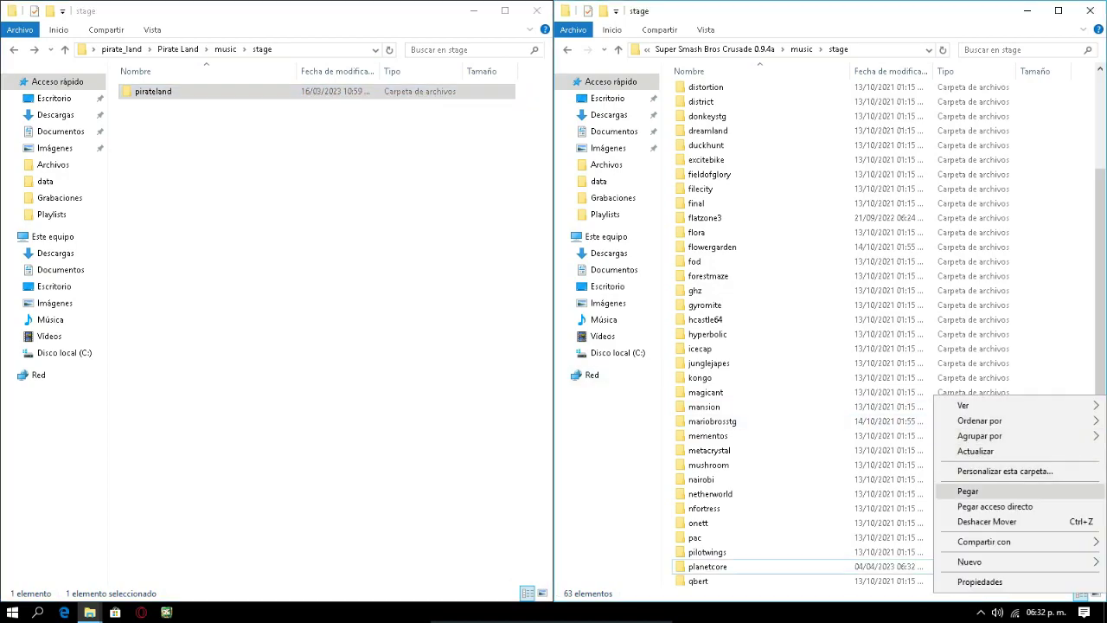
pyautogui.click(967, 490)
pyautogui.scroll(-2, 778, 479)
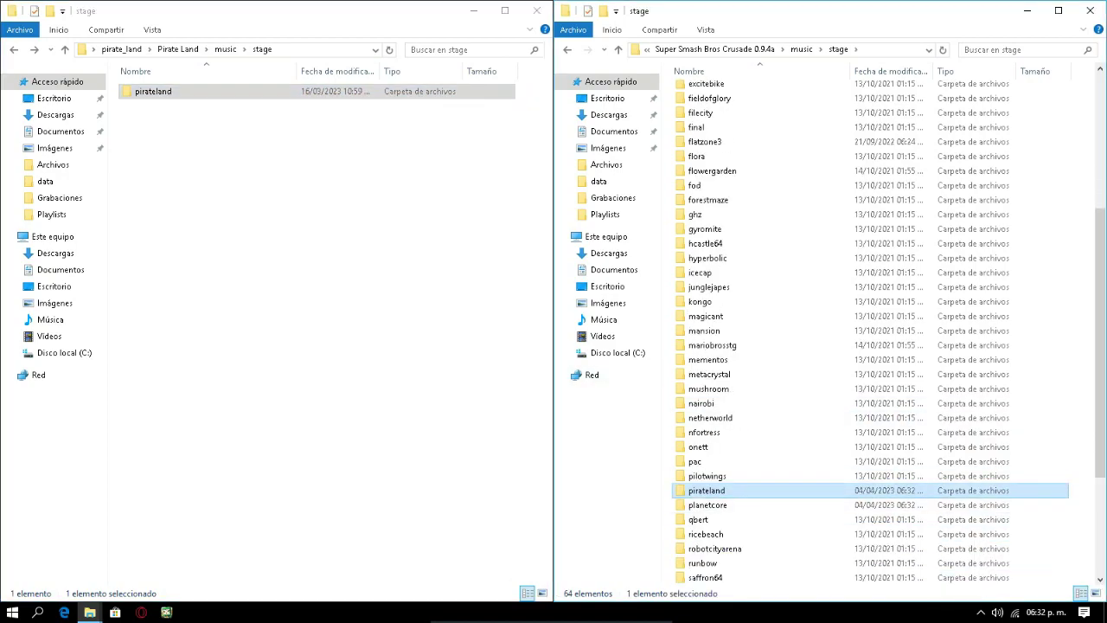
# Return both windows to the Pirate Land and game main folders, and select the mod's stage folder.
pyautogui.click(567, 49)
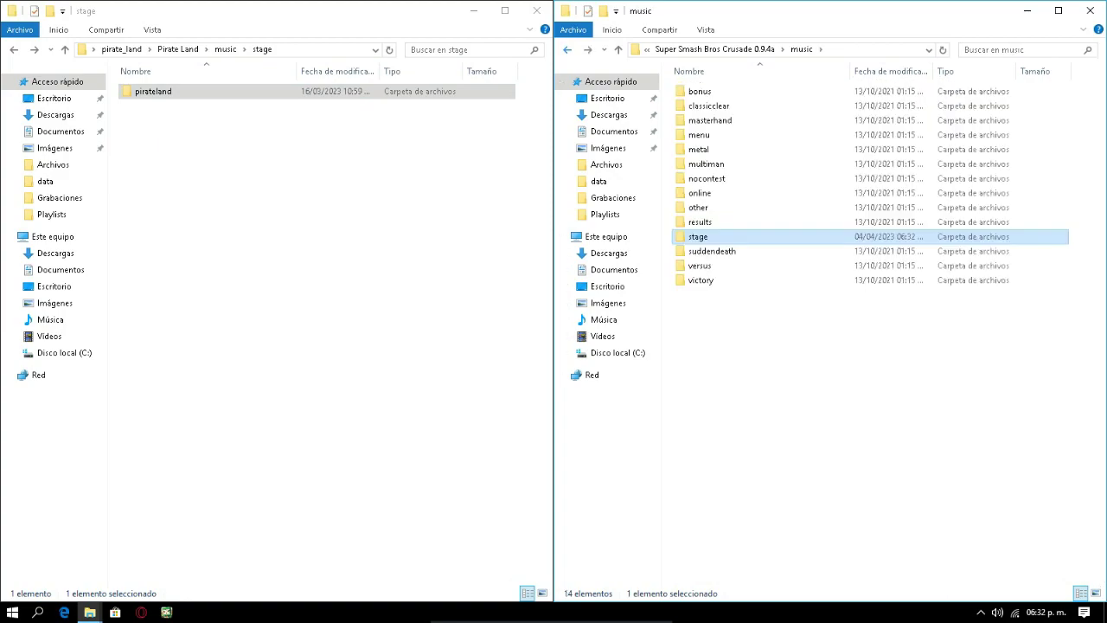
pyautogui.click(567, 49)
pyautogui.click(14, 49)
pyautogui.hotkey('alt', 'Up')
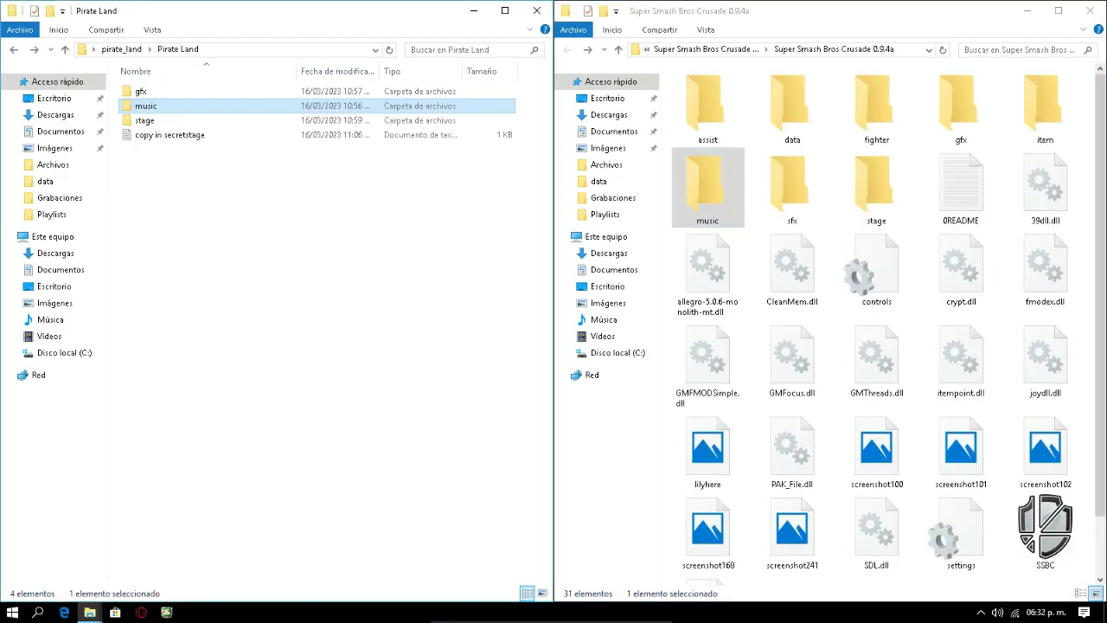
pyautogui.click(145, 121)
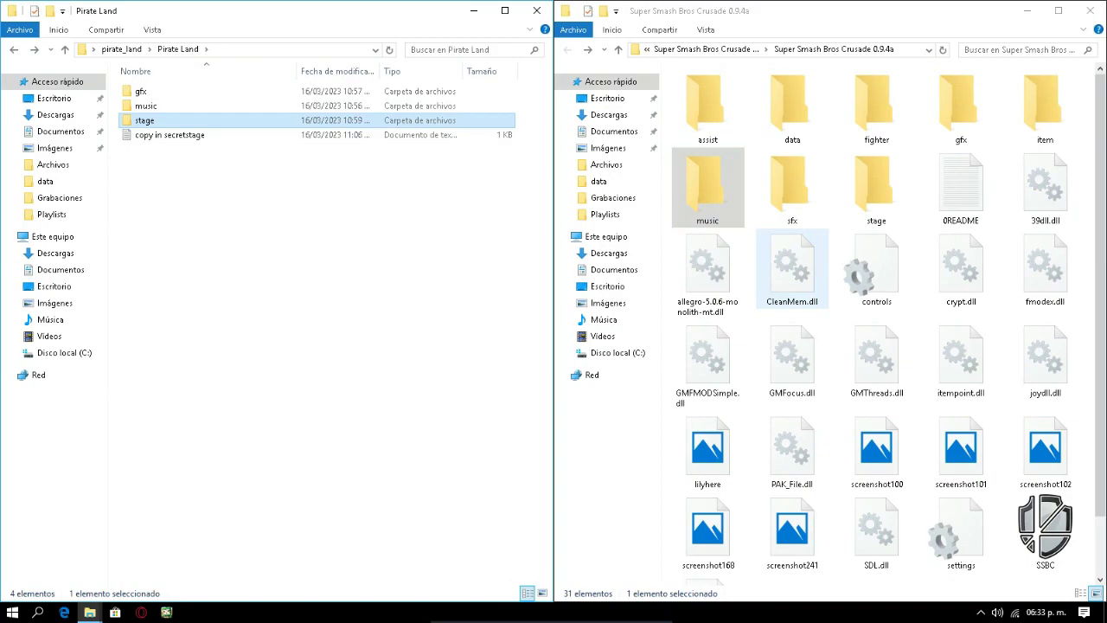
# Copy pirateland.bin from the mod's stage folder into the game's stage folder.
pyautogui.doubleClick(876, 193)
pyautogui.click(876, 193)
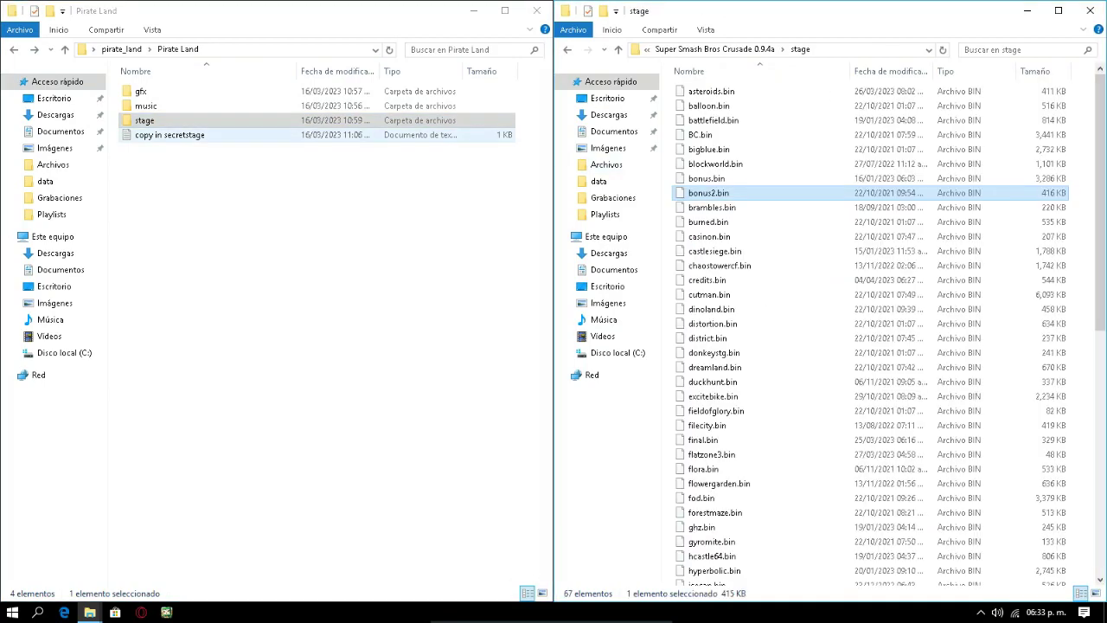
pyautogui.doubleClick(145, 120)
pyautogui.rightClick(226, 93)
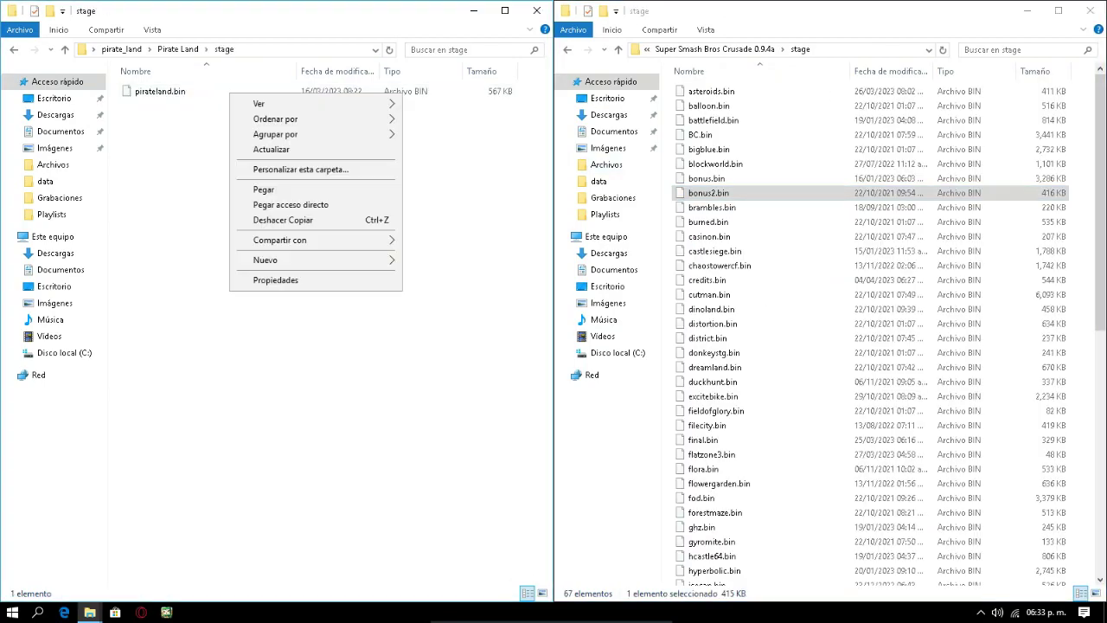
pyautogui.rightClick(154, 93)
pyautogui.click(190, 273)
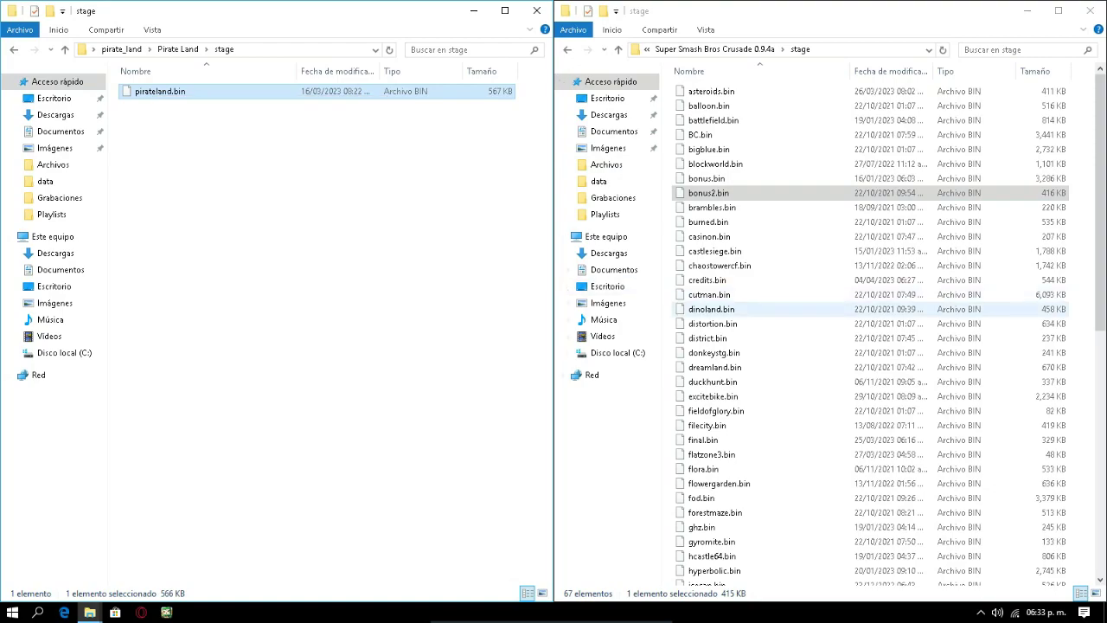
pyautogui.rightClick(935, 356)
pyautogui.click(968, 449)
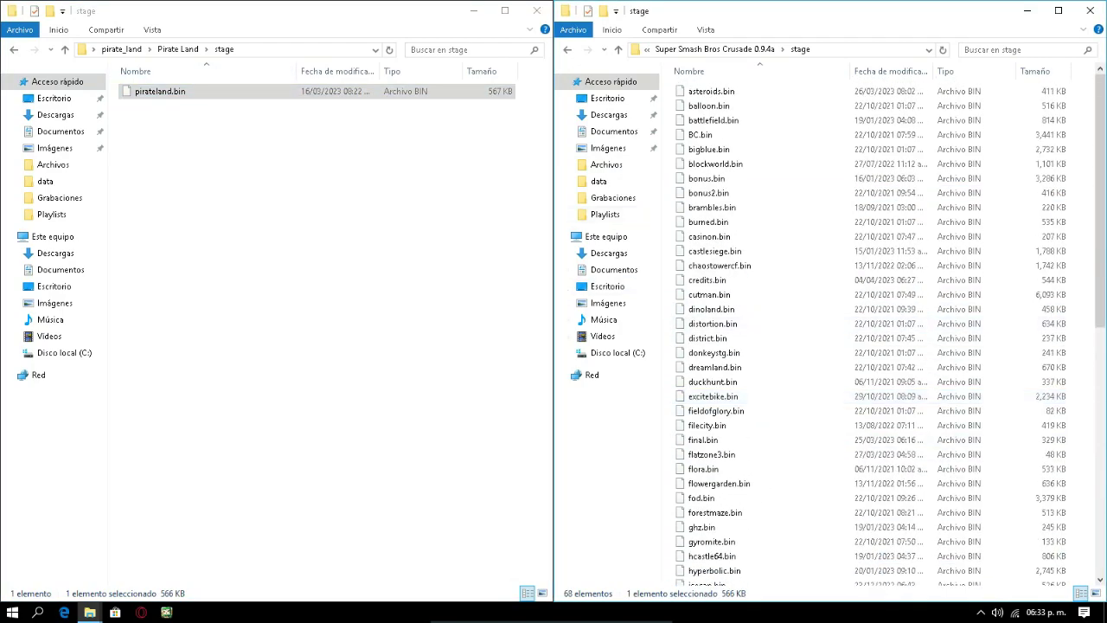
# Return both windows to the Pirate Land and Super Smash Bros Crusade 0.9.4a main folders.
pyautogui.click(13, 50)
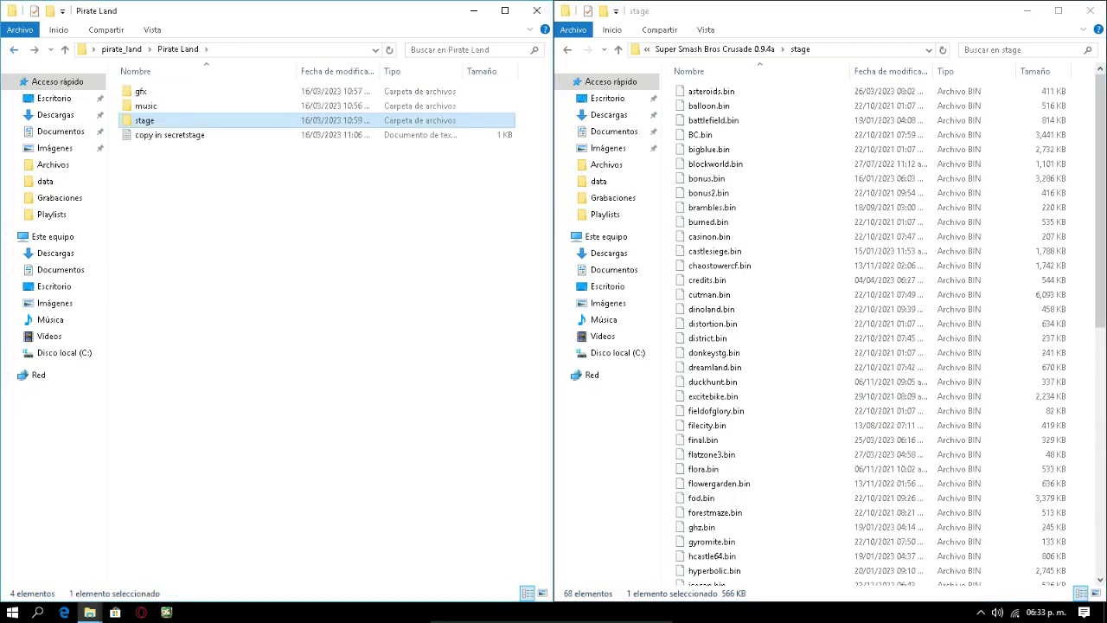
pyautogui.hotkey('alt', 'Tab')
pyautogui.hotkey('alt', 'Up')
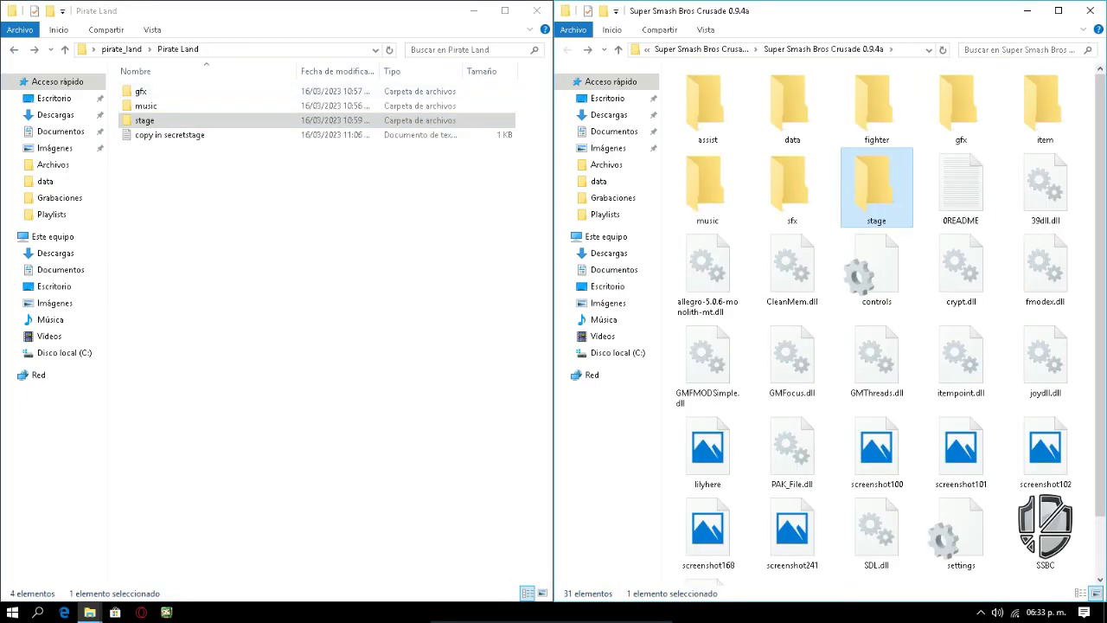
# Open the mod's "copy in secretstage" note on half of the screen beside the game folder, and minimize it after reading.
pyautogui.doubleClick(170, 135)
pyautogui.moveTo(242, 134); pyautogui.dragTo(166, 109)
pyautogui.click(239, 134)
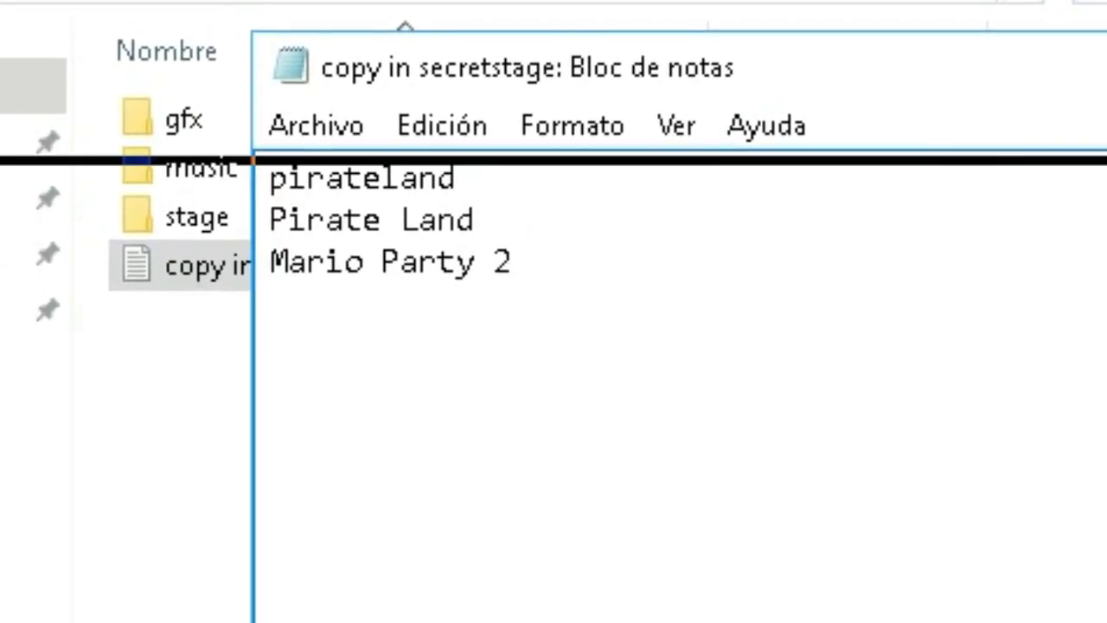
pyautogui.press('super+Left')
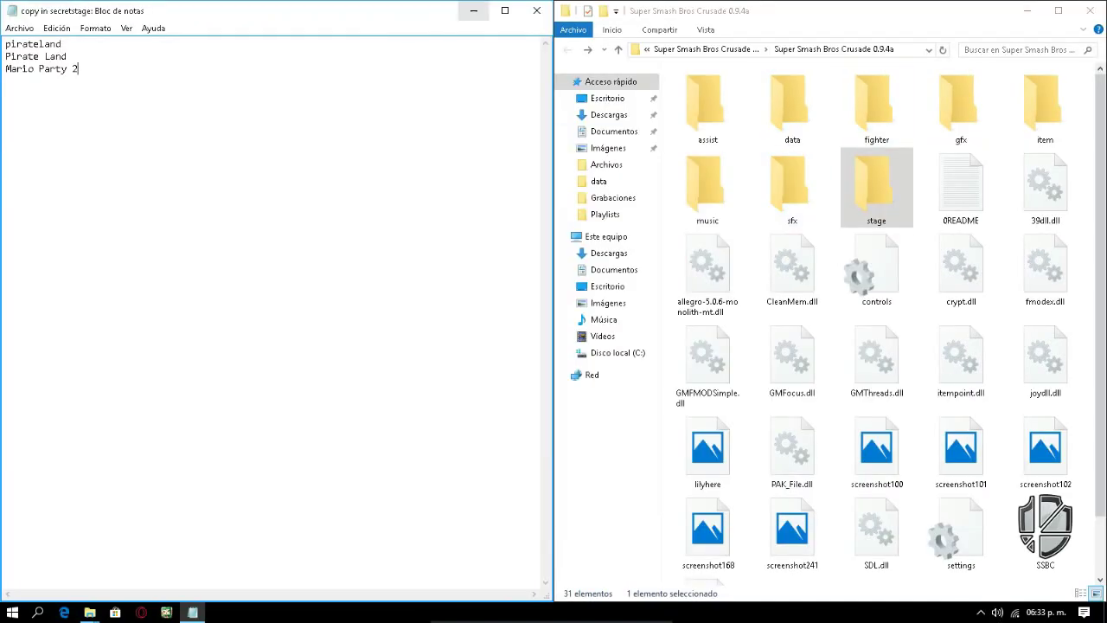
pyautogui.click(473, 10)
# Open the stage text file inside the game's data > custom folder.
pyautogui.doubleClick(792, 104)
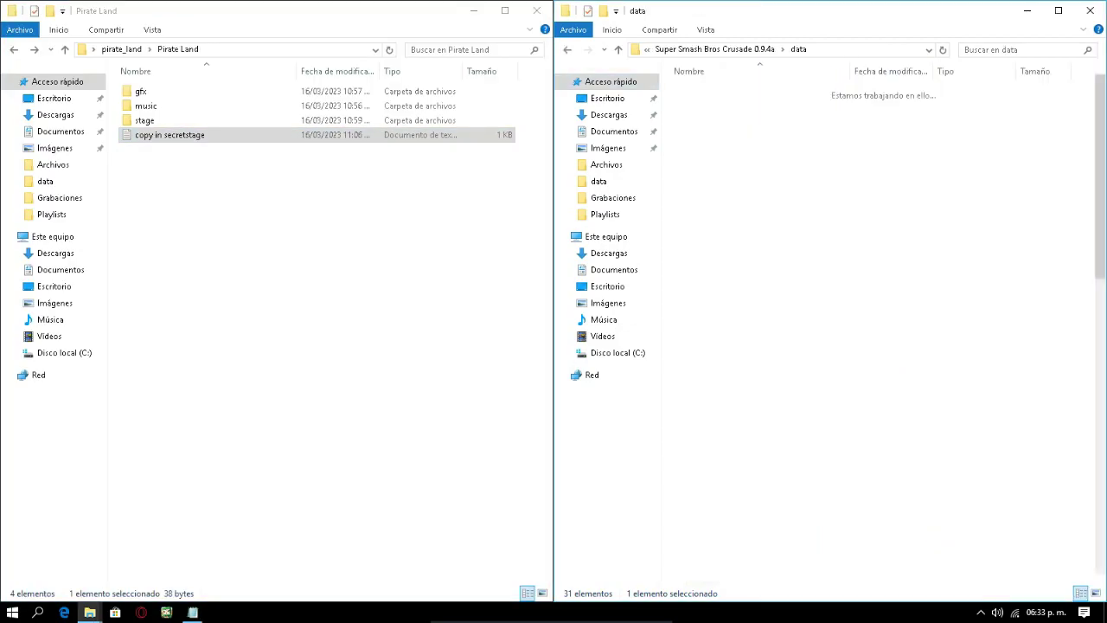
pyautogui.moveTo(745, 92); pyautogui.dragTo(764, 91)
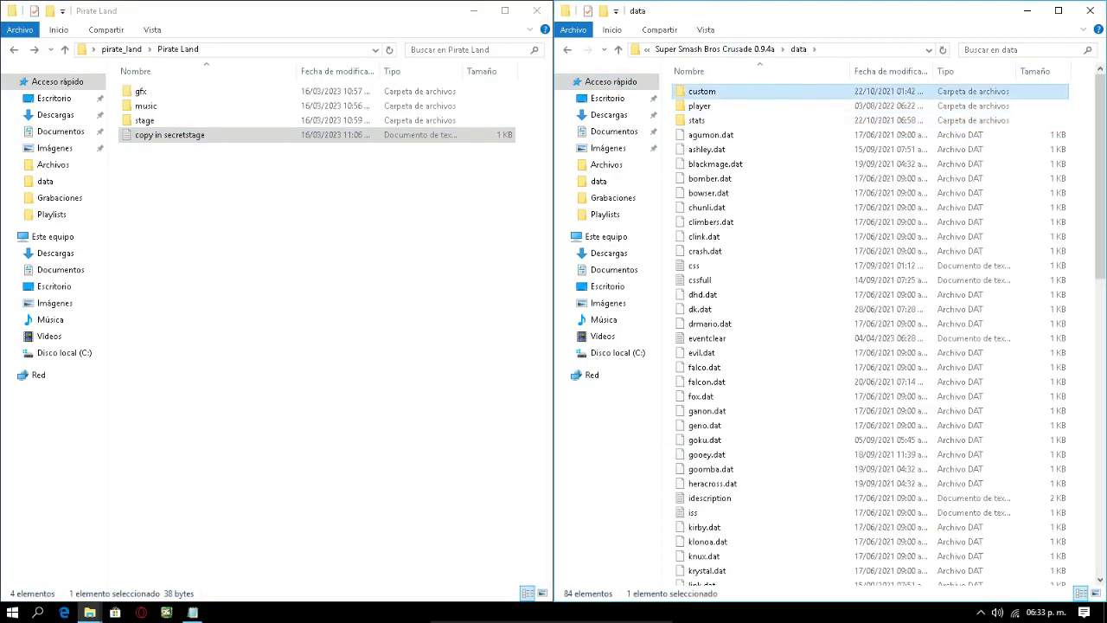
pyautogui.doubleClick(761, 92)
pyautogui.moveTo(724, 164); pyautogui.dragTo(738, 164)
pyautogui.doubleClick(737, 164)
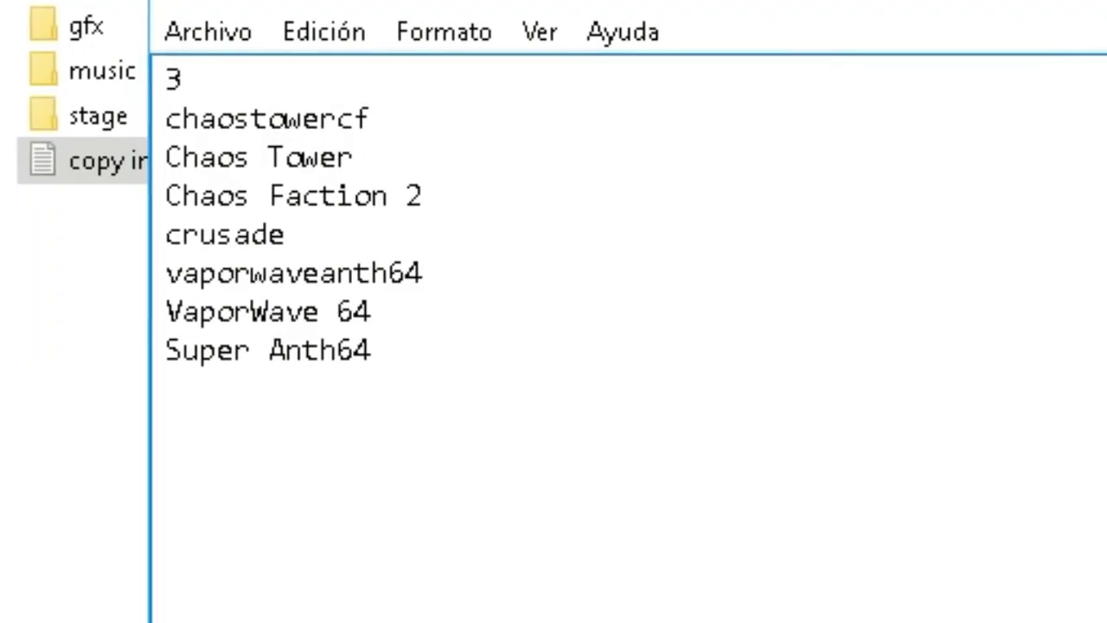
# Examine the stage list's opening number and the three-line entries that describe each custom stage.
pyautogui.moveTo(432, 76); pyautogui.dragTo(501, 65)
pyautogui.moveTo(306, 186); pyautogui.dragTo(306, 175)
pyautogui.hotkey('shift', 'Up')
pyautogui.hotkey('shift', 'Up')
pyautogui.hotkey('shift', 'Up')
pyautogui.hotkey('shift', 'Up')
pyautogui.hotkey('shift', 'Up')
pyautogui.hotkey('shift', 'Up')
pyautogui.hotkey('shift', 'Home')
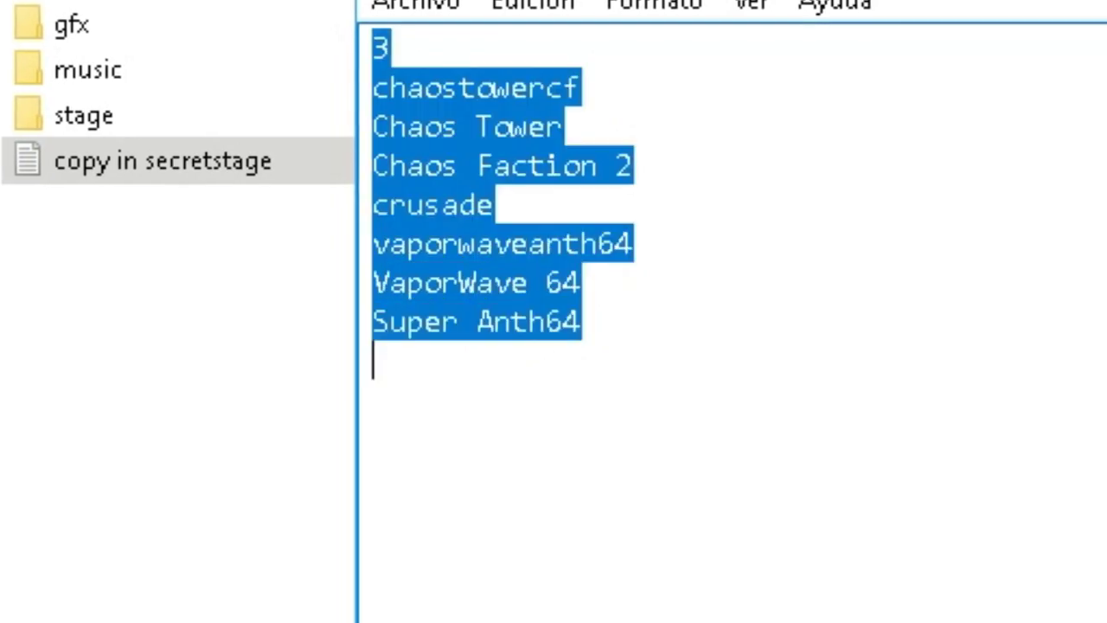
pyautogui.moveTo(373, 48); pyautogui.dragTo(424, 165)
pyautogui.click(582, 283)
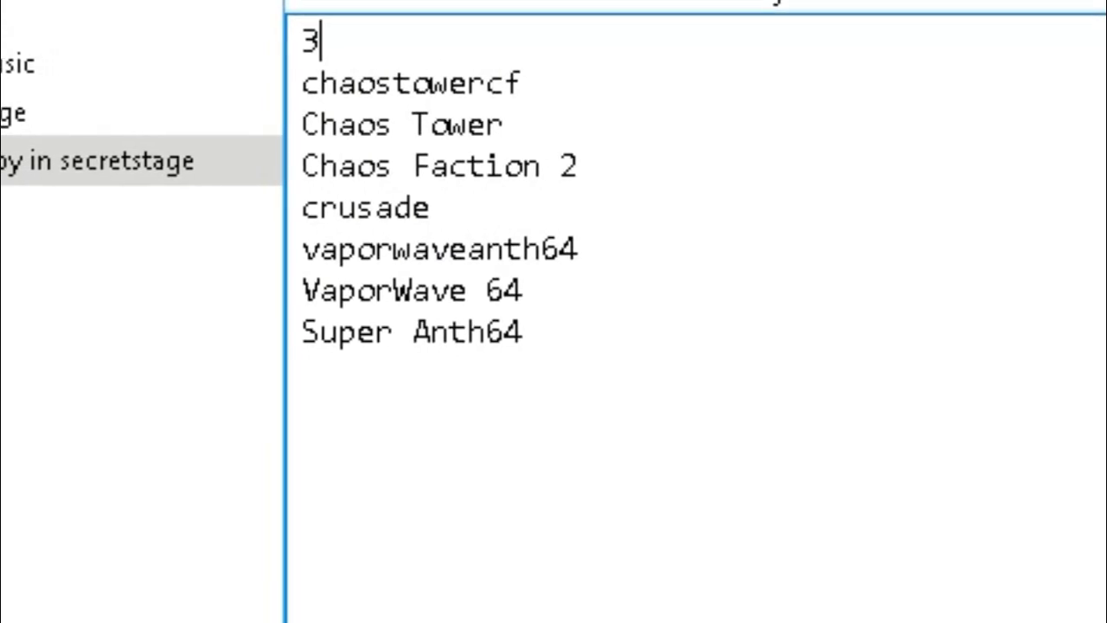
# Copy the lines pirateland, Pirate Land and Mario Party 2 from the mod's note to the end of the game's stage list.
pyautogui.hotkey('alt', 'F4')
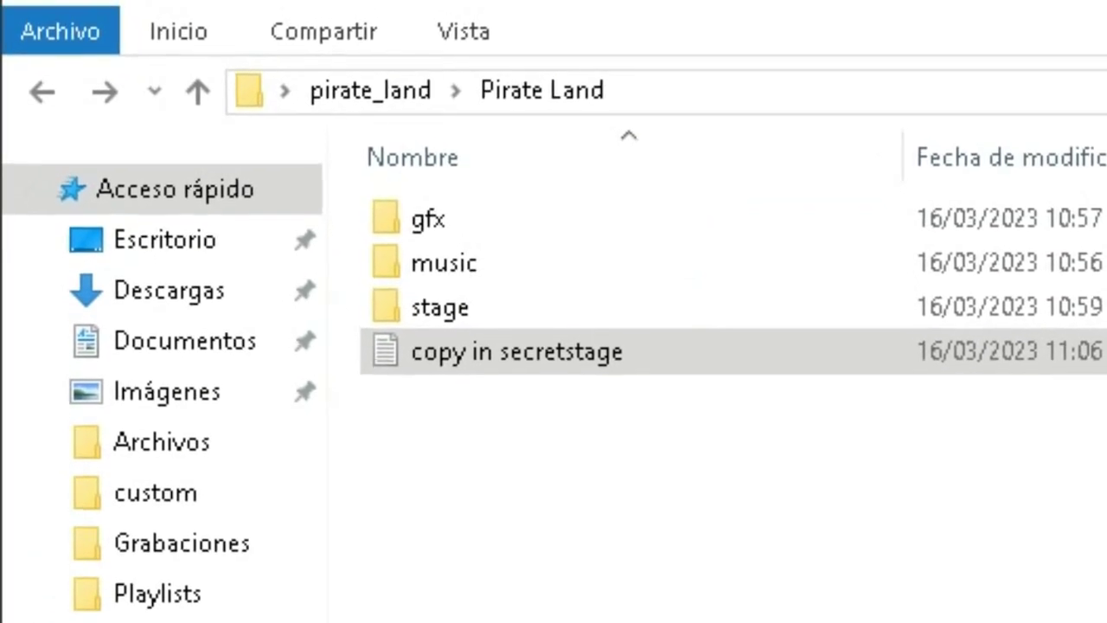
pyautogui.hotkey('alt', 'Tab')
pyautogui.moveTo(86, 146); pyautogui.dragTo(242, 185)
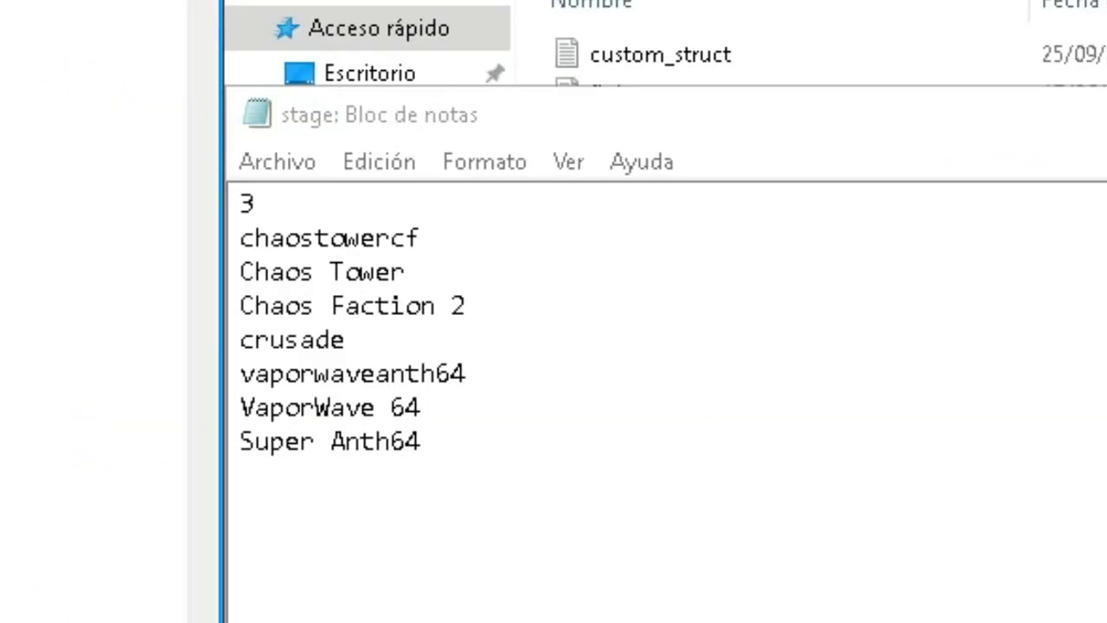
pyautogui.hotkey('alt', 'Tab')
pyautogui.moveTo(965, 126); pyautogui.dragTo(988, 47)
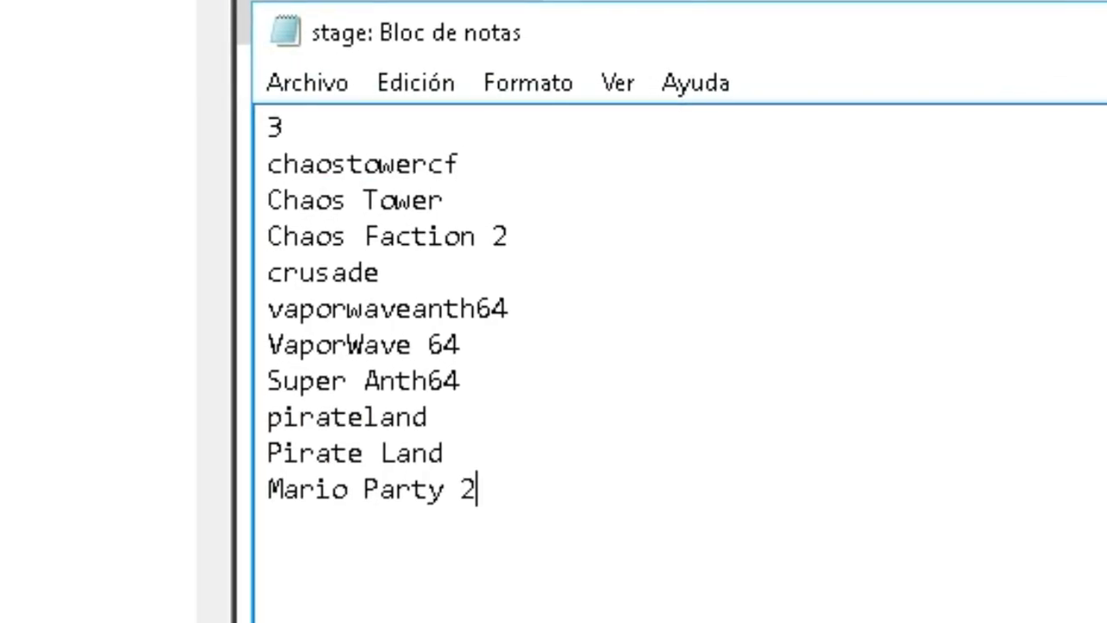
# Set the number on the first line of the stage list to 4 and save the file.
pyautogui.click(284, 127)
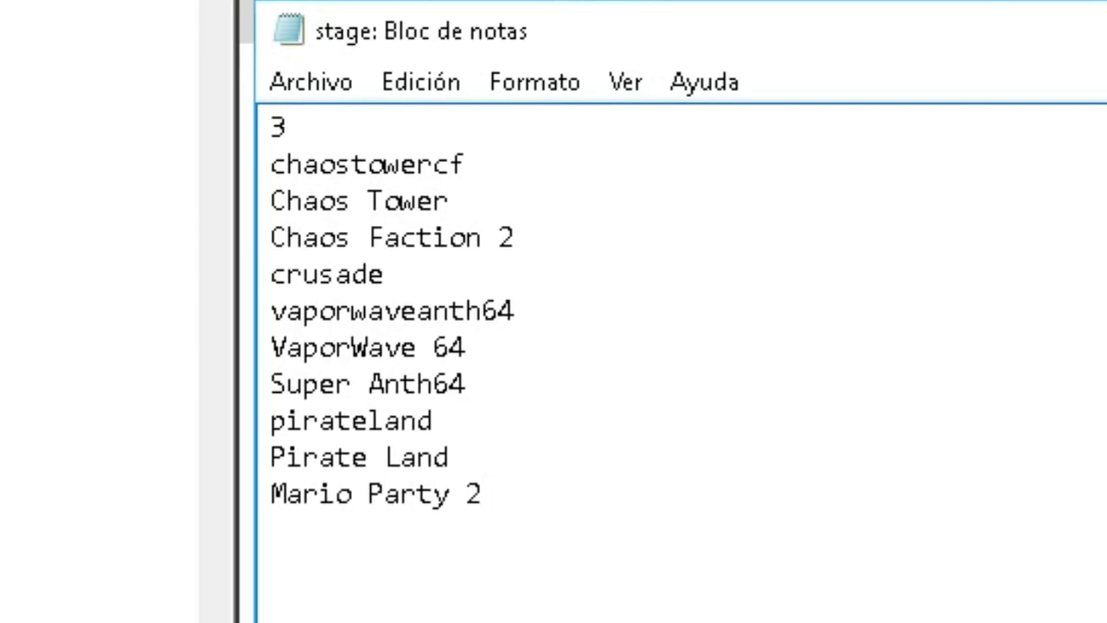
pyautogui.press('BackSpace')
pyautogui.write('4')
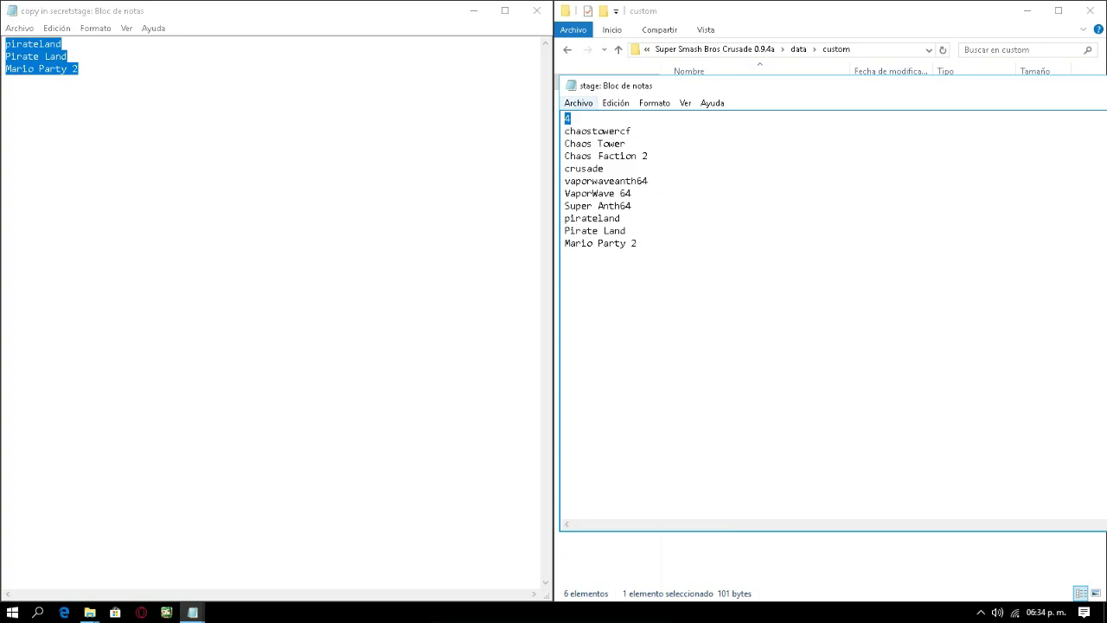
pyautogui.click(578, 103)
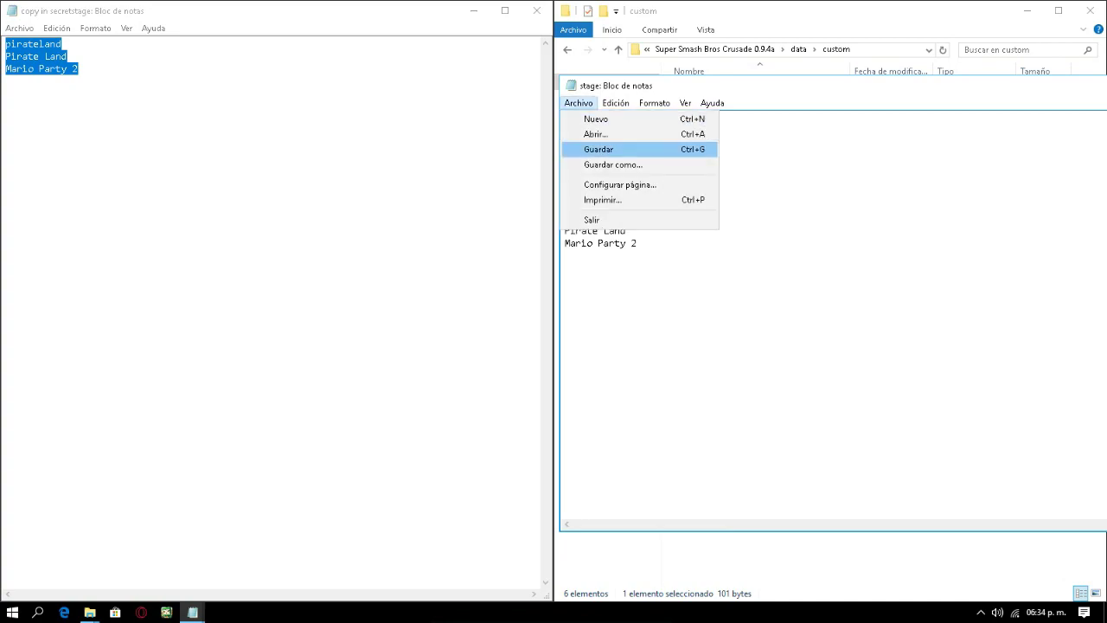
pyautogui.press('Return')
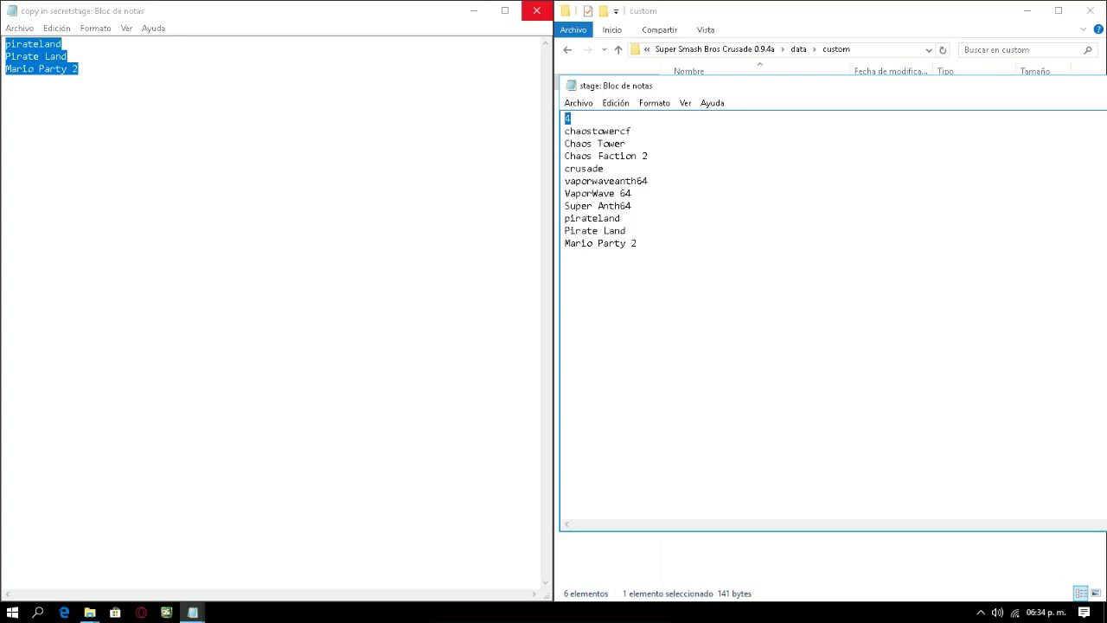
# Close both text files, return to the game's data folder and open the sss text file.
pyautogui.click(536, 10)
pyautogui.moveTo(919, 85); pyautogui.dragTo(663, 109)
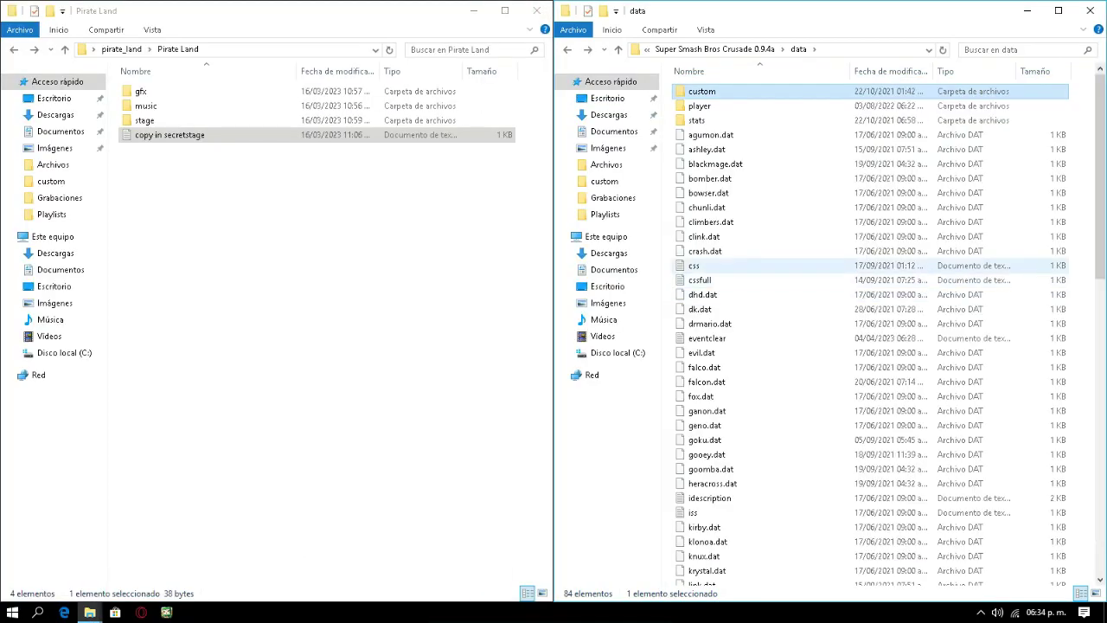
pyautogui.scroll(-5, 804, 263)
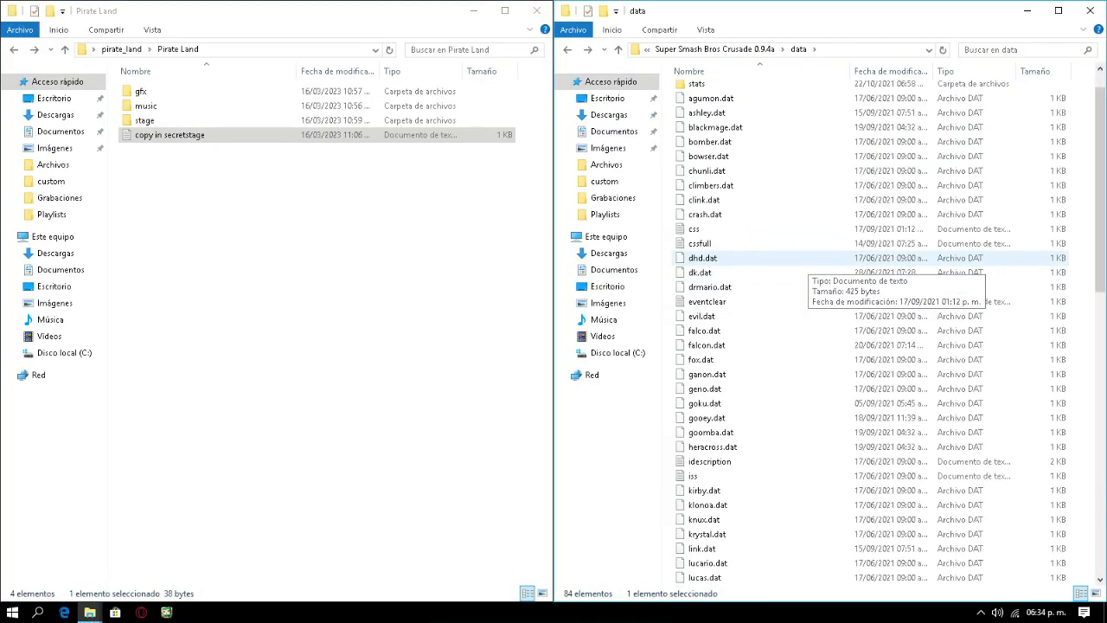
pyautogui.scroll(-10, 805, 258)
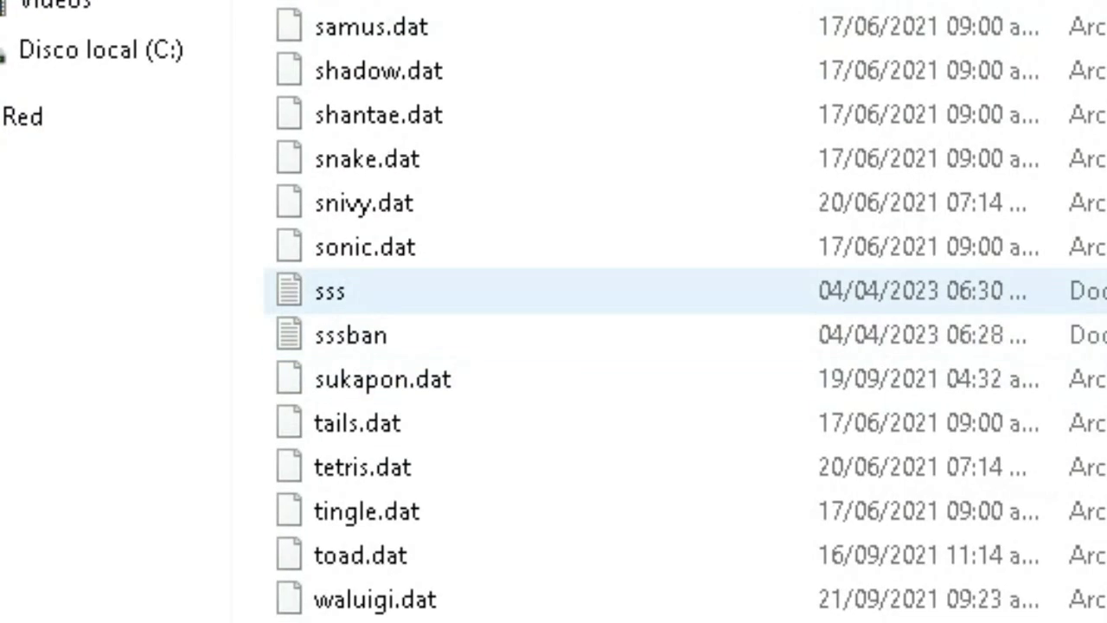
pyautogui.moveTo(477, 292); pyautogui.dragTo(630, 199)
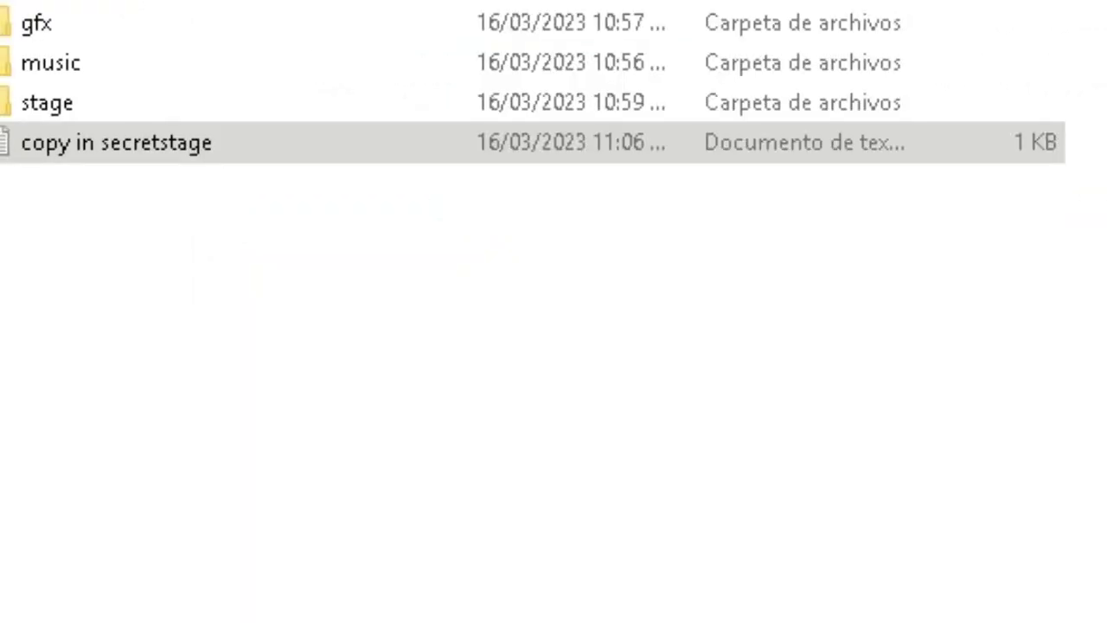
# Set the third slot of Page 2's first row in sss to 0069 and save the file.
pyautogui.moveTo(554, 94); pyautogui.dragTo(493, 14)
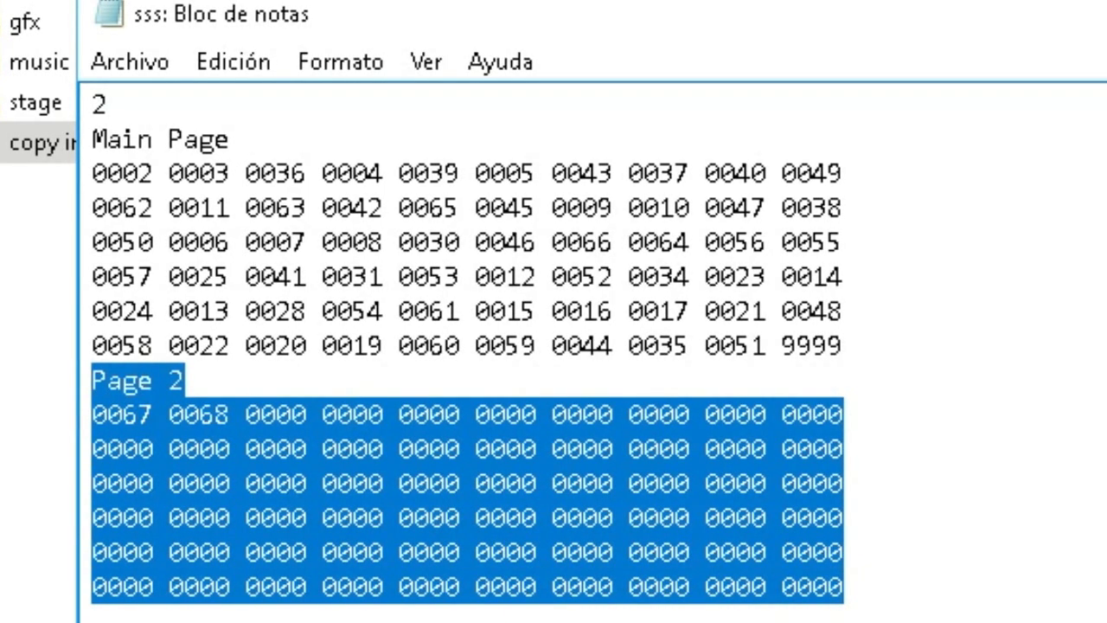
pyautogui.moveTo(955, 23); pyautogui.dragTo(970, 1)
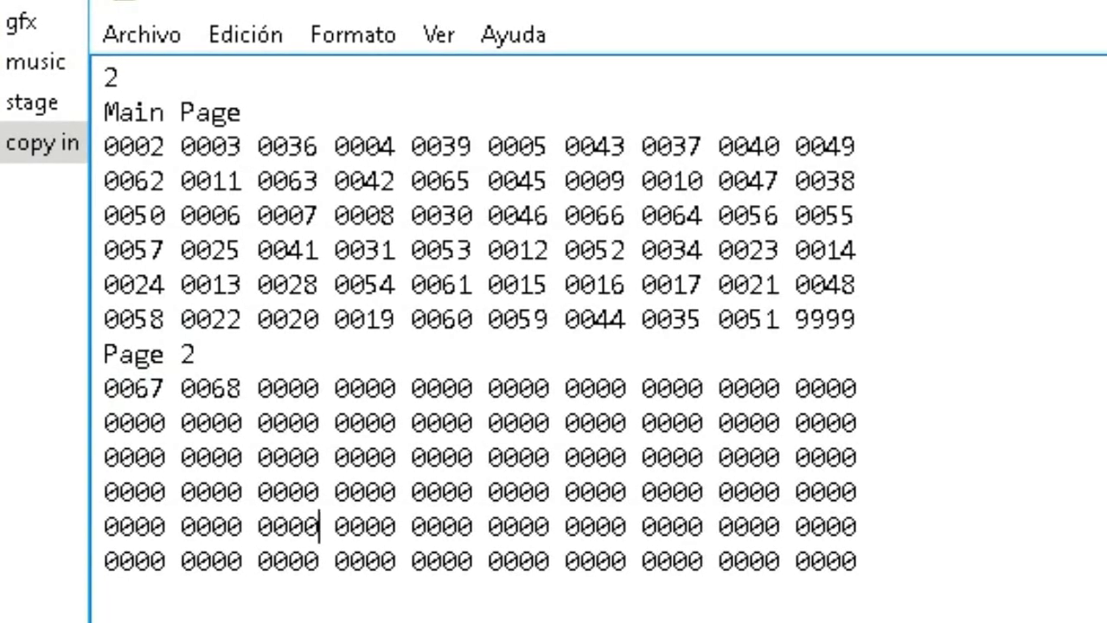
pyautogui.moveTo(197, 355); pyautogui.dragTo(180, 354)
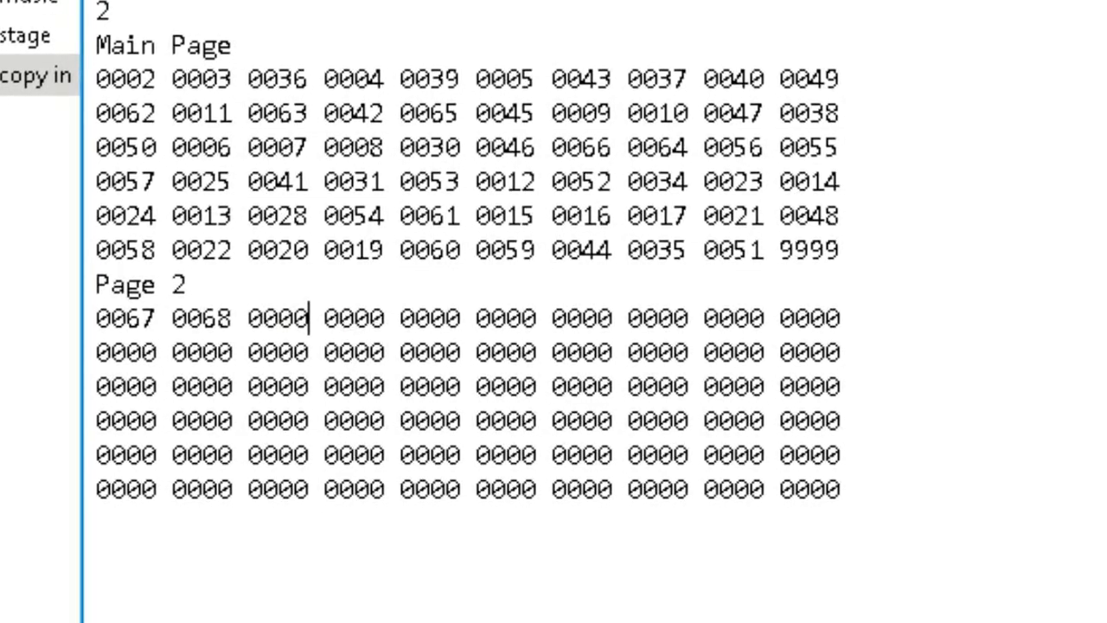
pyautogui.press('BackSpace')
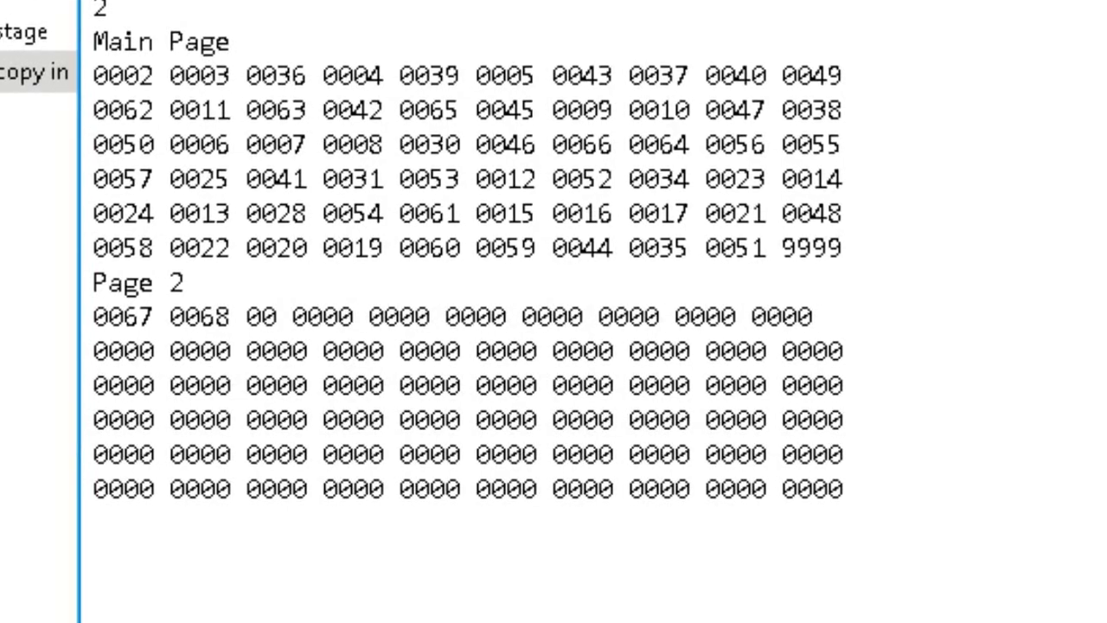
pyautogui.write('69')
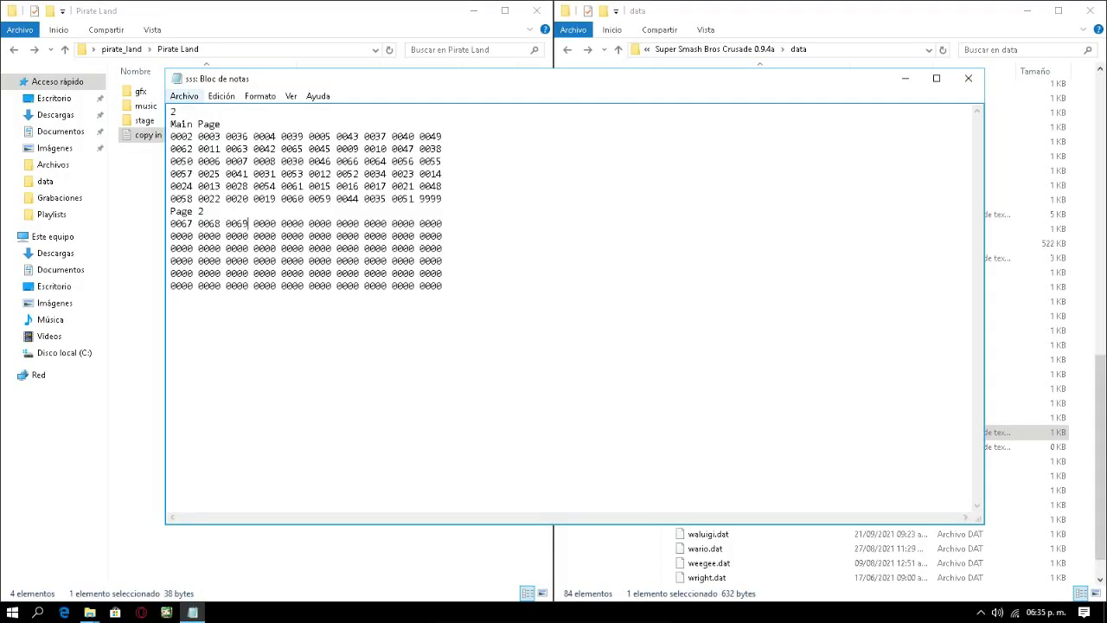
pyautogui.click(184, 96)
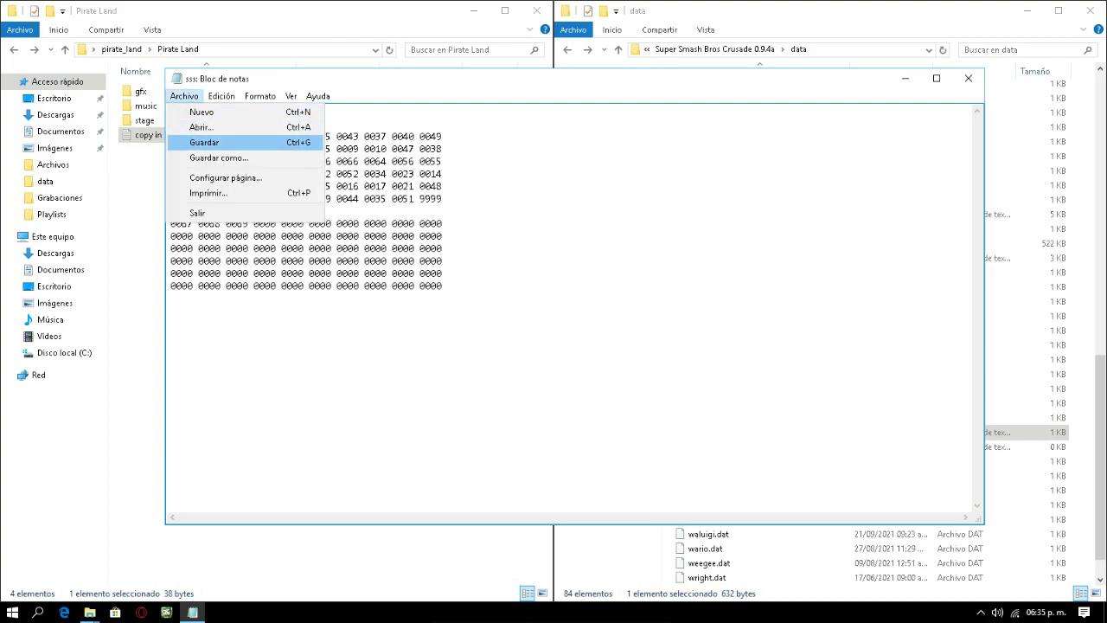
pyautogui.press('Return')
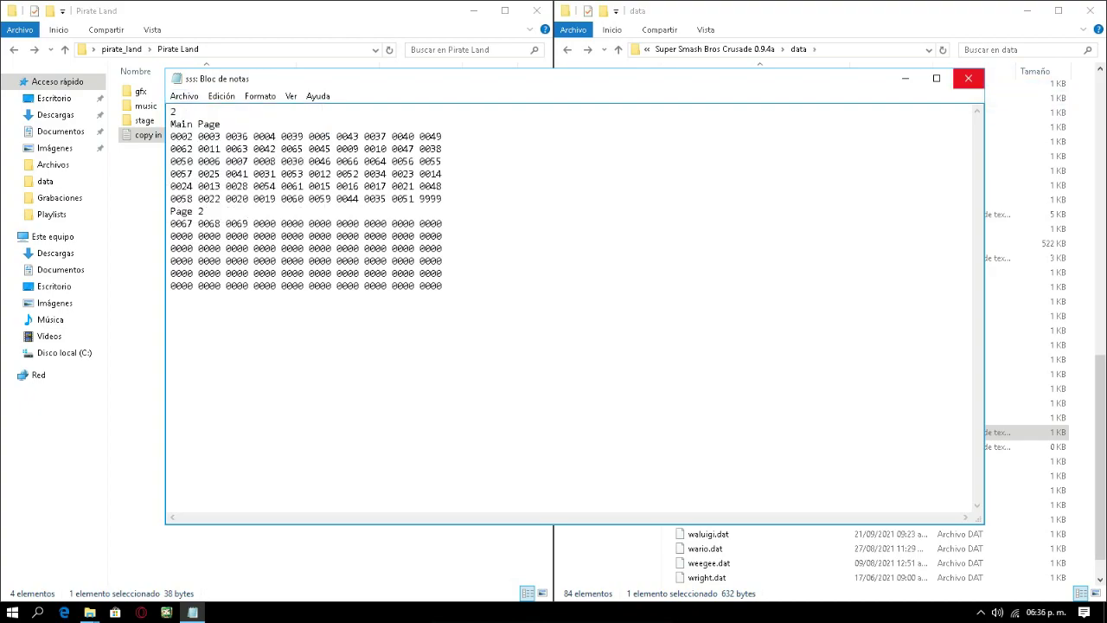
# Close the sss file and both the mod and game folder windows.
pyautogui.click(968, 77)
pyautogui.click(536, 10)
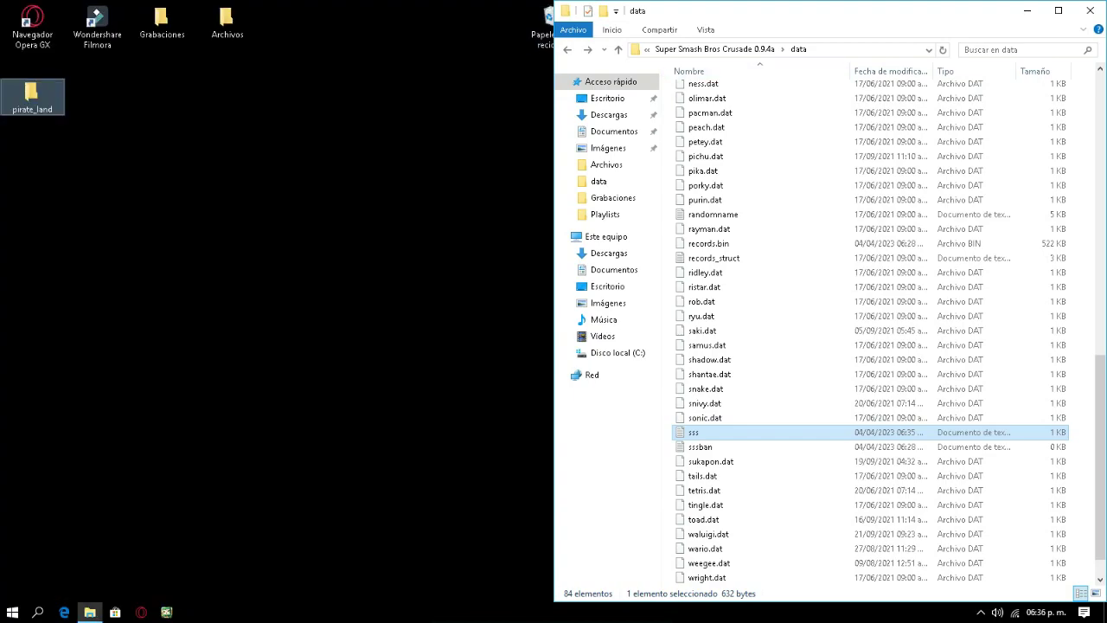
pyautogui.click(1089, 10)
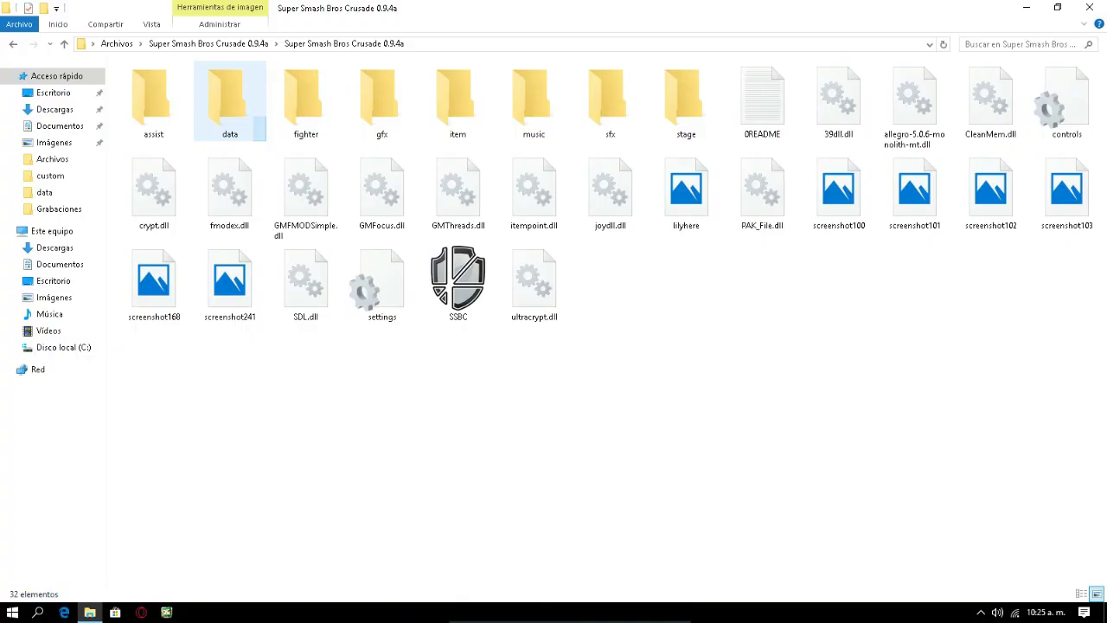
# Open the data folder in the game's main folder and select the sss text file.
pyautogui.doubleClick(228, 104)
pyautogui.scroll(-6, 217, 302)
pyautogui.scroll(-7, 216, 259)
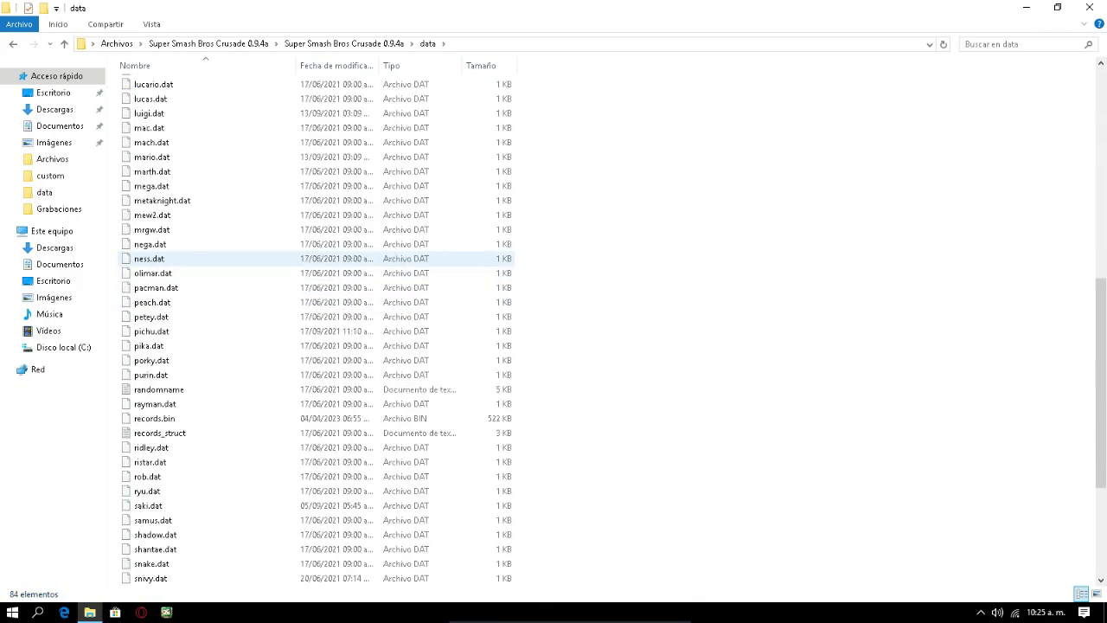
pyautogui.scroll(-5, 216, 258)
pyautogui.click(173, 404)
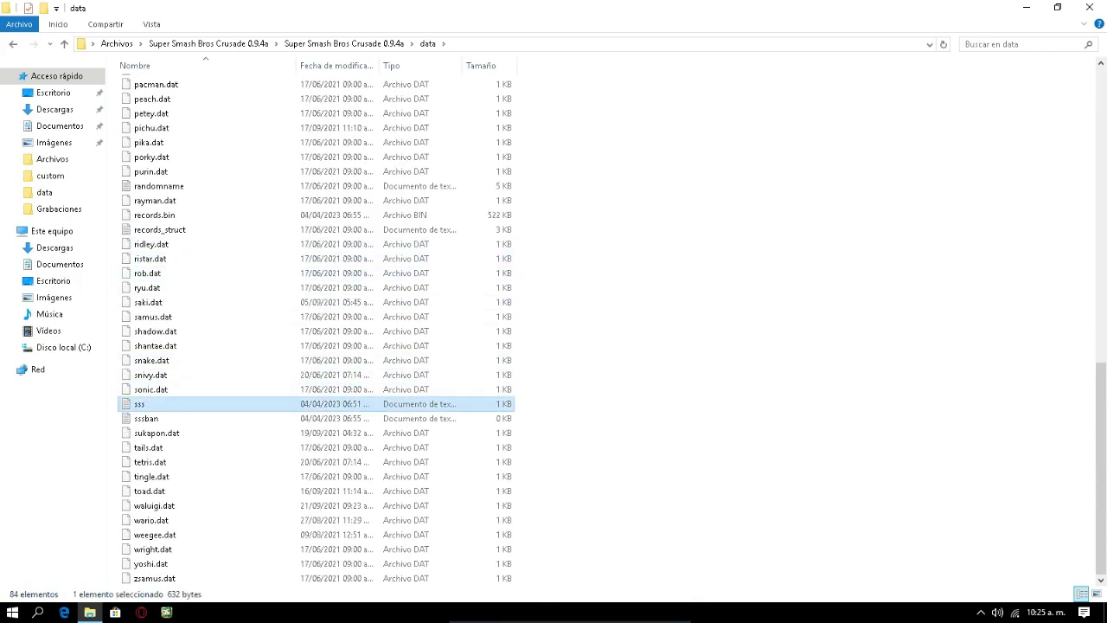
# Open the sss text file and try 0100 and 0101 in the fifth and sixth slots of Page 2's second row.
pyautogui.doubleClick(173, 404)
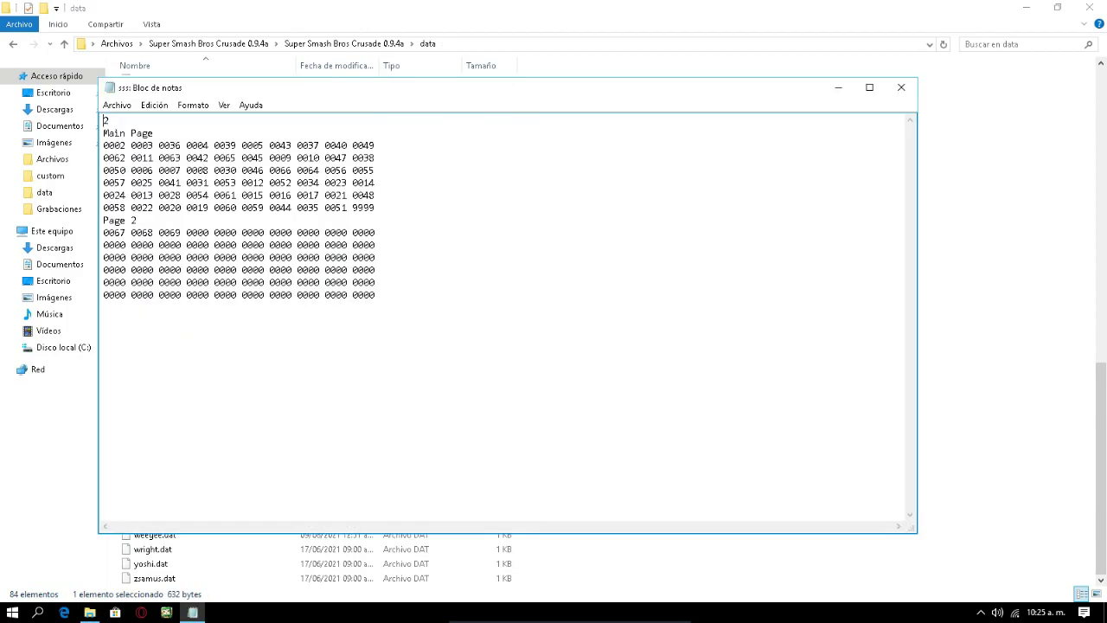
pyautogui.moveTo(473, 87); pyautogui.dragTo(527, 65)
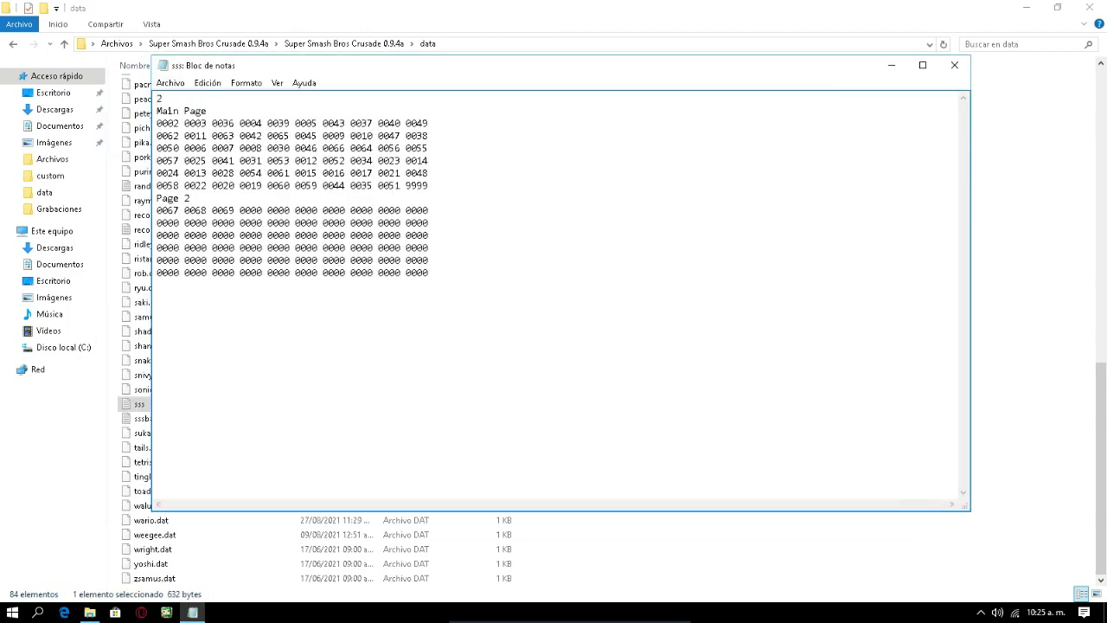
pyautogui.hotkey('shift', 'Left')
pyautogui.hotkey('shift', 'Left')
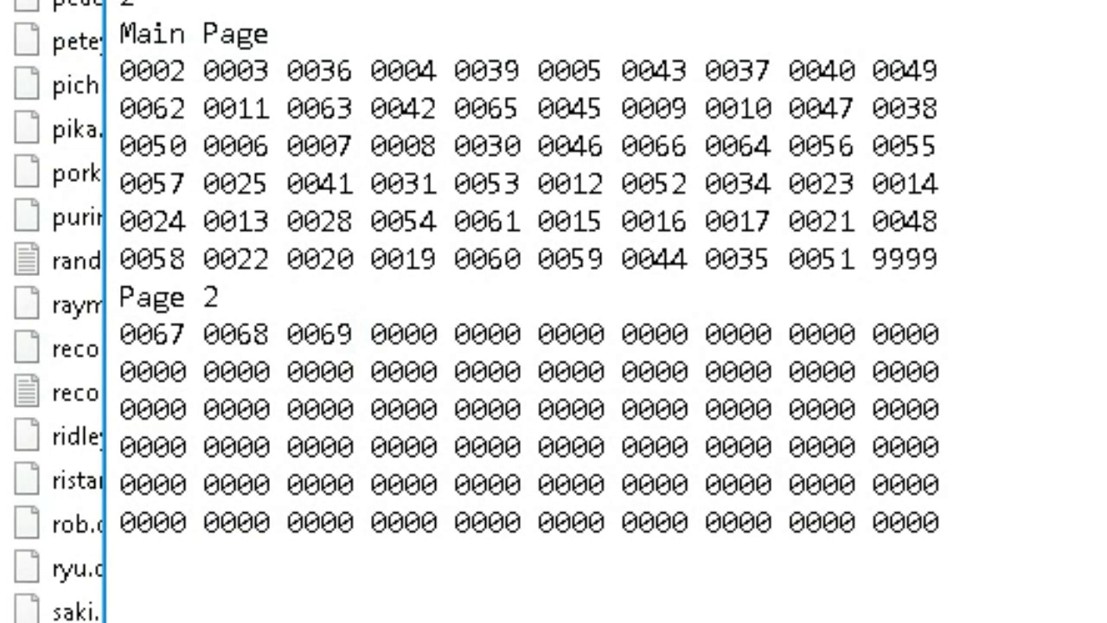
pyautogui.moveTo(554, 409); pyautogui.dragTo(604, 409)
pyautogui.click(605, 409)
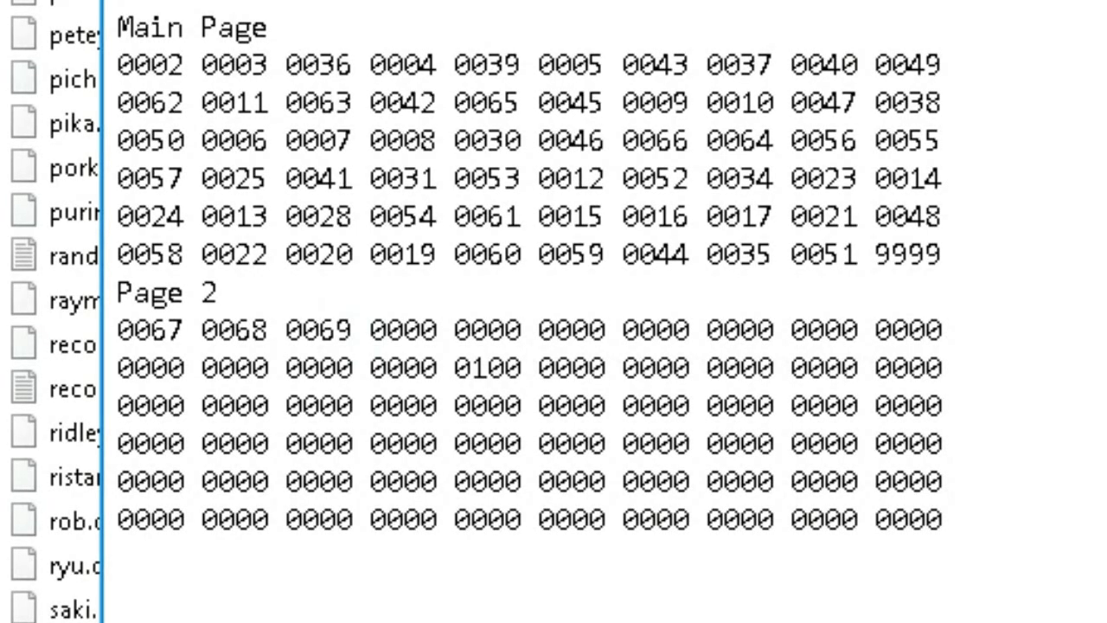
pyautogui.press('BackSpace')
pyautogui.press('BackSpace')
pyautogui.press('BackSpace')
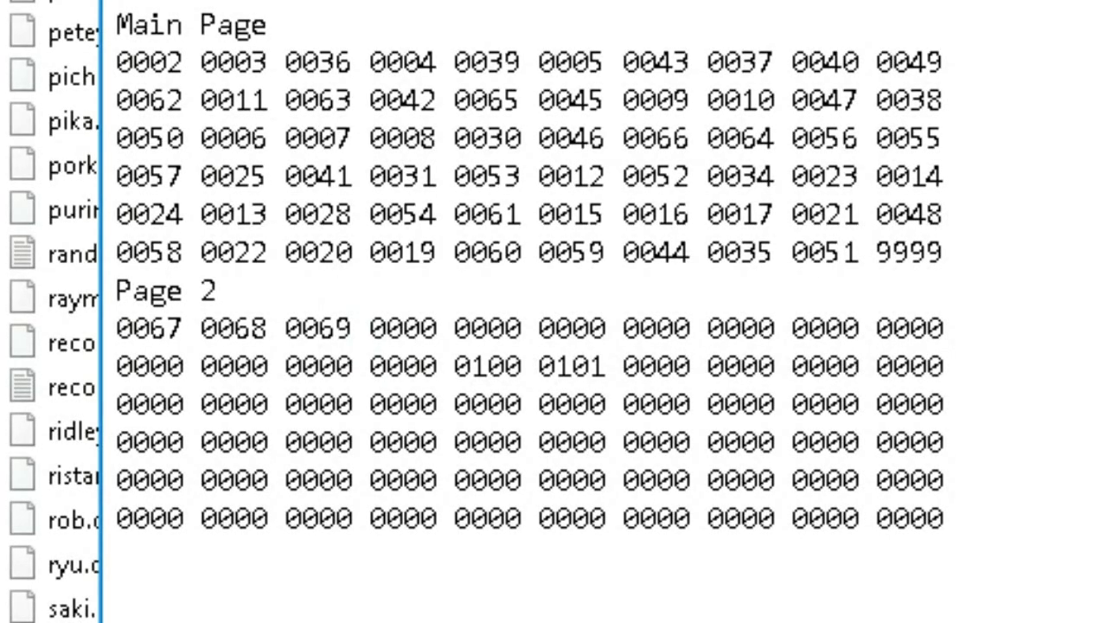
# Reset the fifth and sixth slots of Page 2's second row in sss to 0000.
pyautogui.press('BackSpace')
pyautogui.write('00')
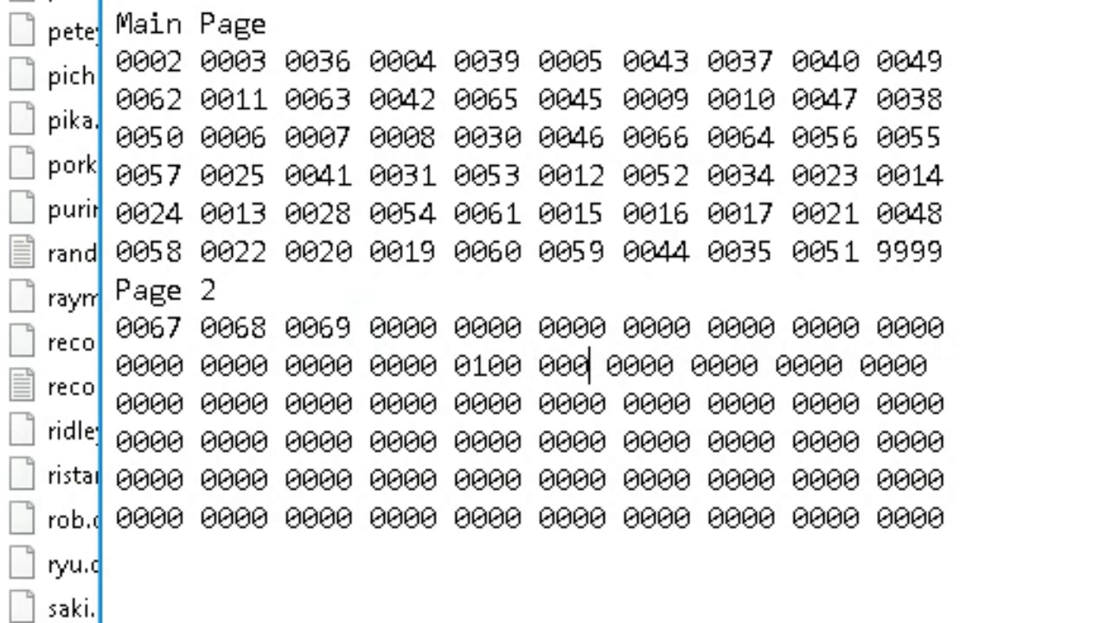
pyautogui.press('BackSpace')
pyautogui.press('BackSpace')
pyautogui.press('BackSpace')
pyautogui.write('000')
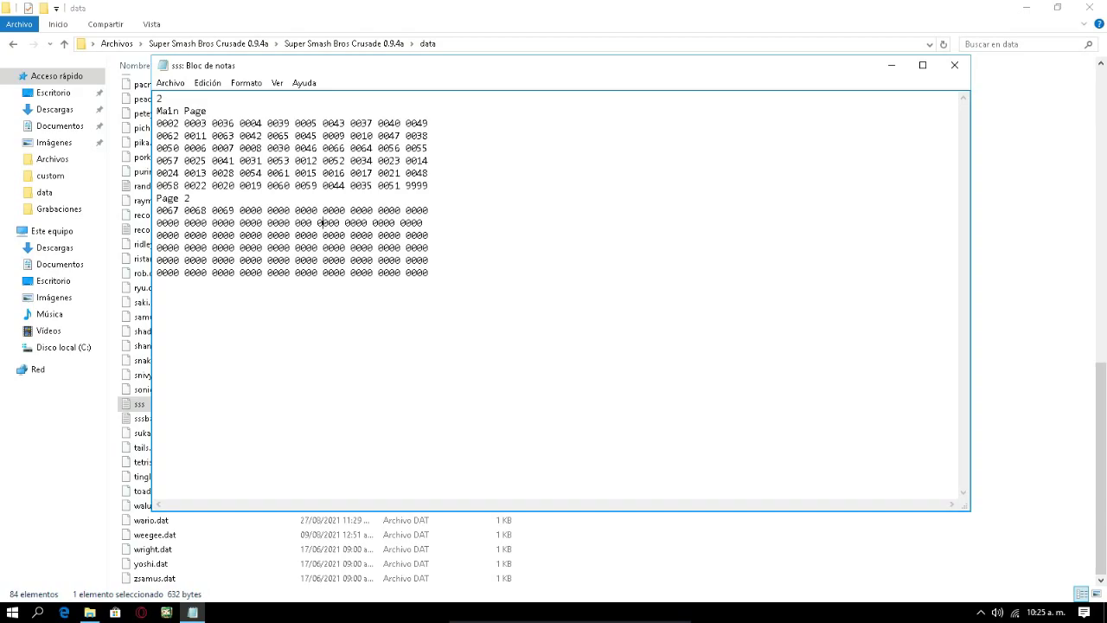
pyautogui.press('Delete')
pyautogui.write('0')
pyautogui.press('Right')
pyautogui.press('Right')
pyautogui.press('Right')
pyautogui.press('Right')
pyautogui.write('0')
pyautogui.press('alt')
pyautogui.press('alt')
# Examine the unused 0000 slots on Page 2 of the sss file, from its first row downward, and close the file.
pyautogui.moveTo(428, 274); pyautogui.dragTo(158, 211)
pyautogui.click(159, 211)
pyautogui.moveTo(428, 274); pyautogui.dragTo(240, 210)
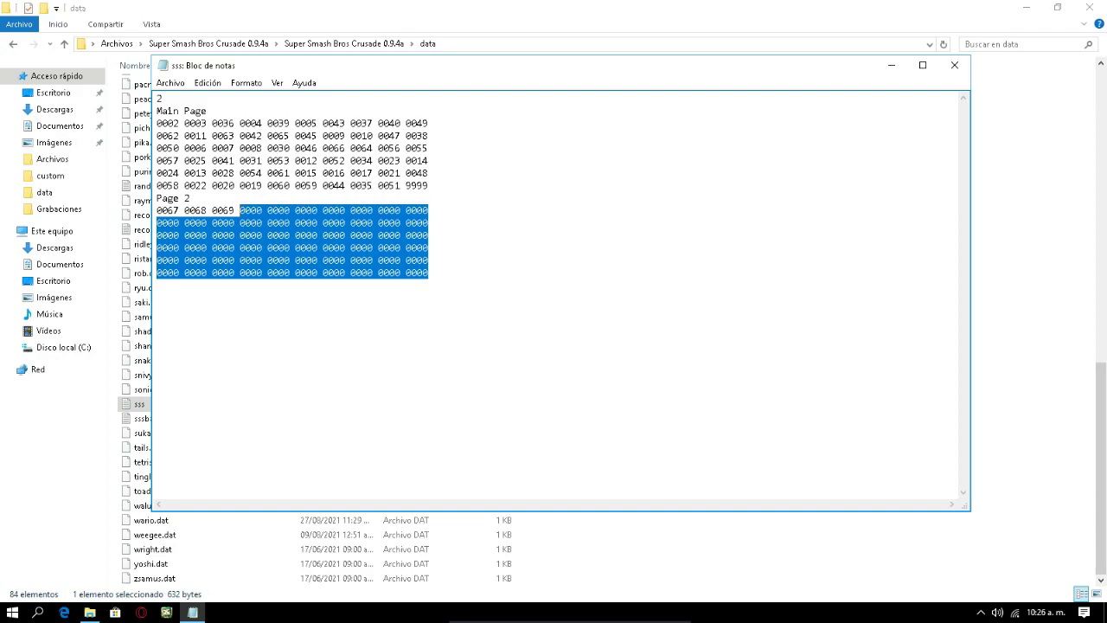
pyautogui.click(379, 272)
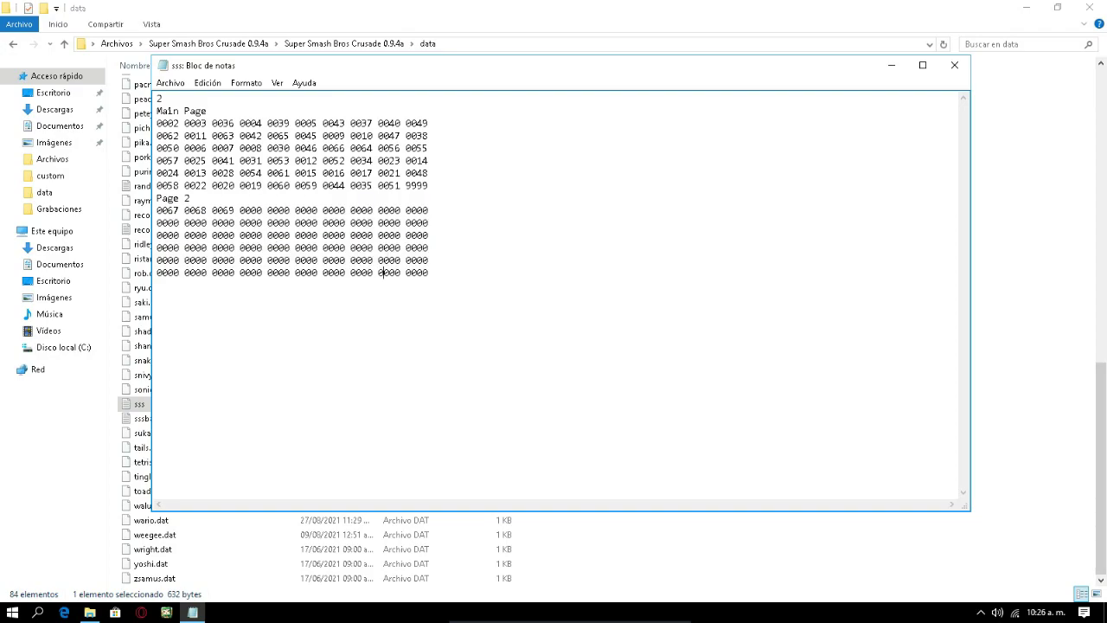
pyautogui.moveTo(423, 273); pyautogui.dragTo(291, 210)
pyautogui.click(306, 272)
pyautogui.moveTo(428, 272); pyautogui.dragTo(245, 223)
pyautogui.click(322, 273)
pyautogui.moveTo(426, 64)
pyautogui.mouseDown()
pyautogui.moveTo(472, 76)
pyautogui.moveTo(415, 64)
pyautogui.mouseUp()
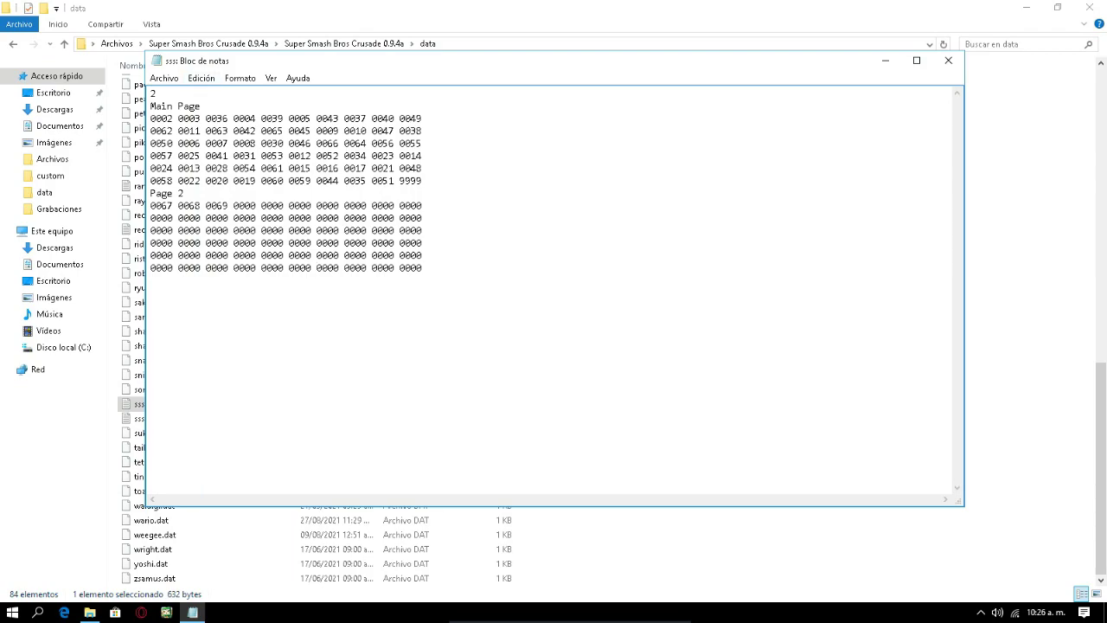
pyautogui.hotkey('alt', 'F4')
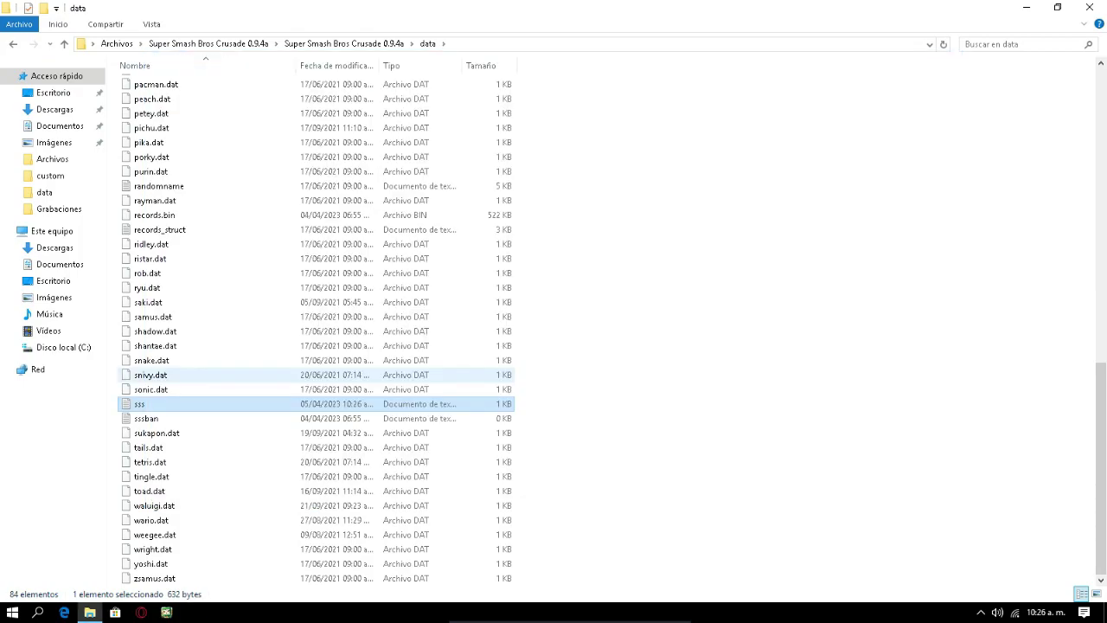
# Open the stage text file in the custom subfolder of the game's data folder.
pyautogui.scroll(16, 317, 328)
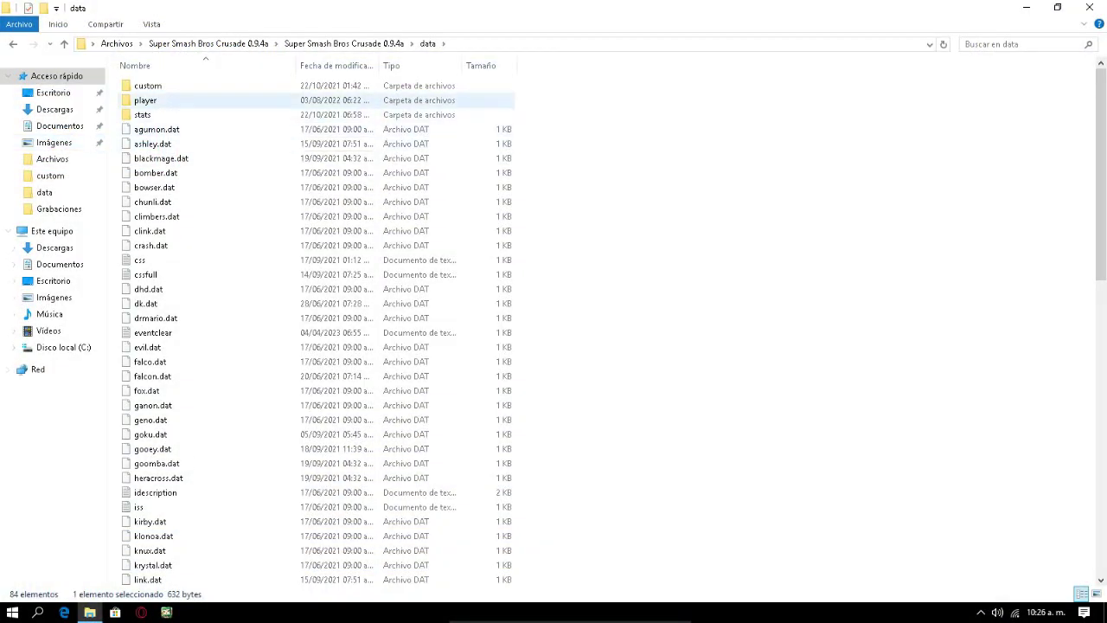
pyautogui.click(148, 85)
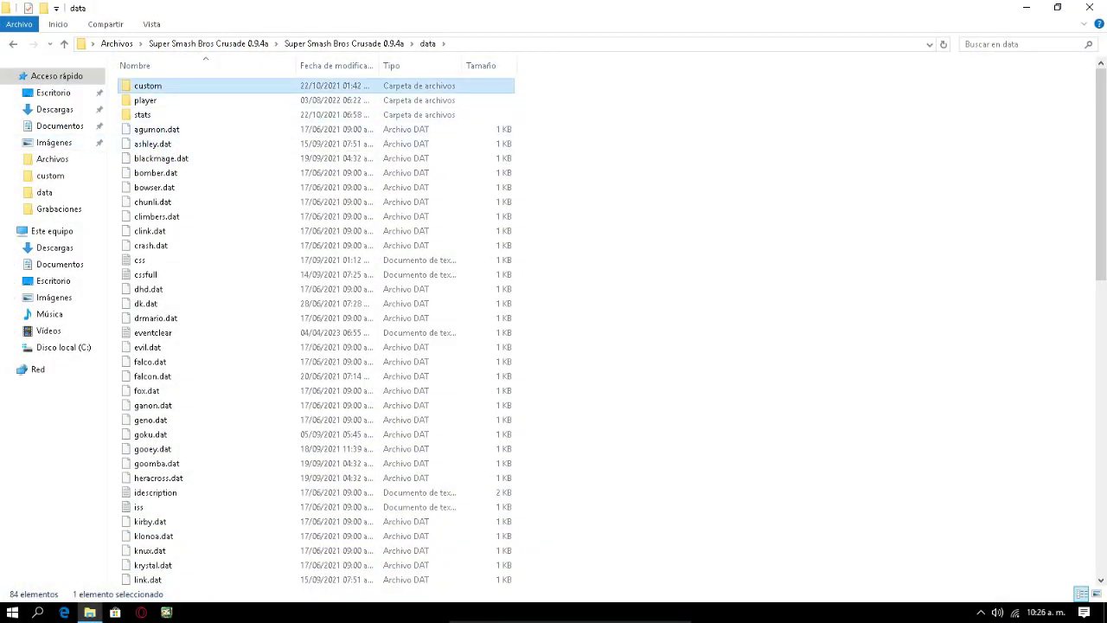
pyautogui.click(13, 44)
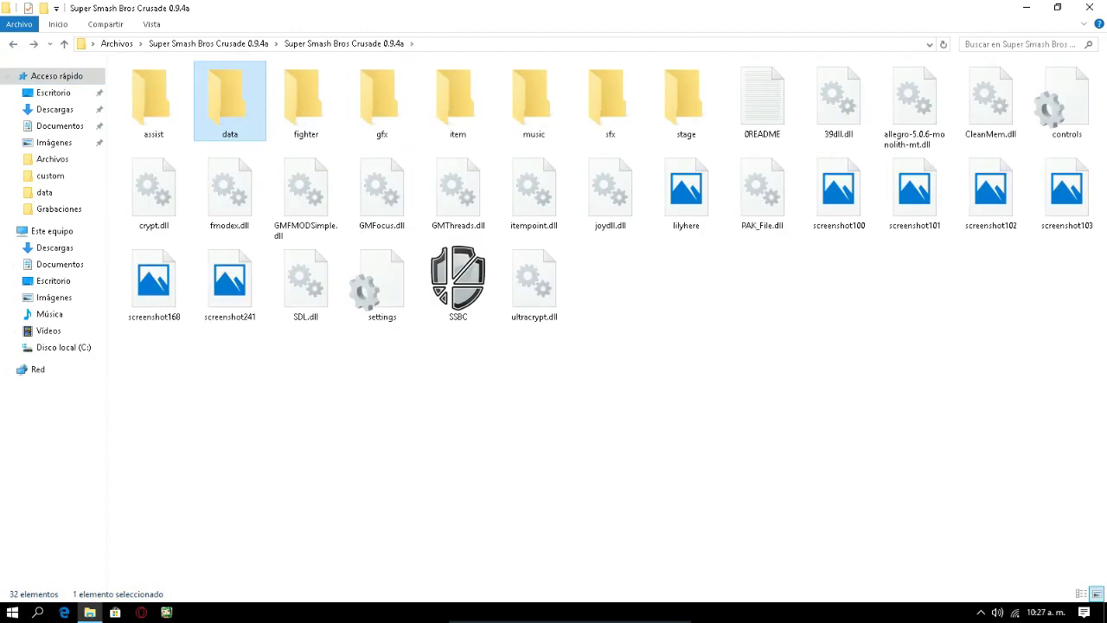
pyautogui.doubleClick(229, 102)
pyautogui.doubleClick(232, 86)
pyautogui.doubleClick(231, 158)
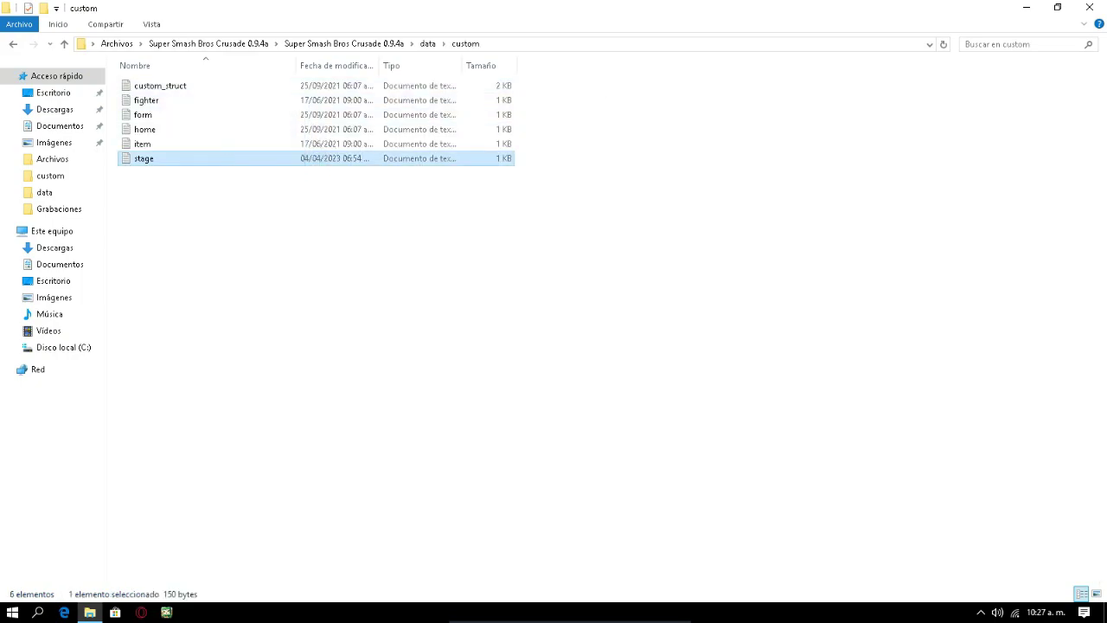
pyautogui.press('Return')
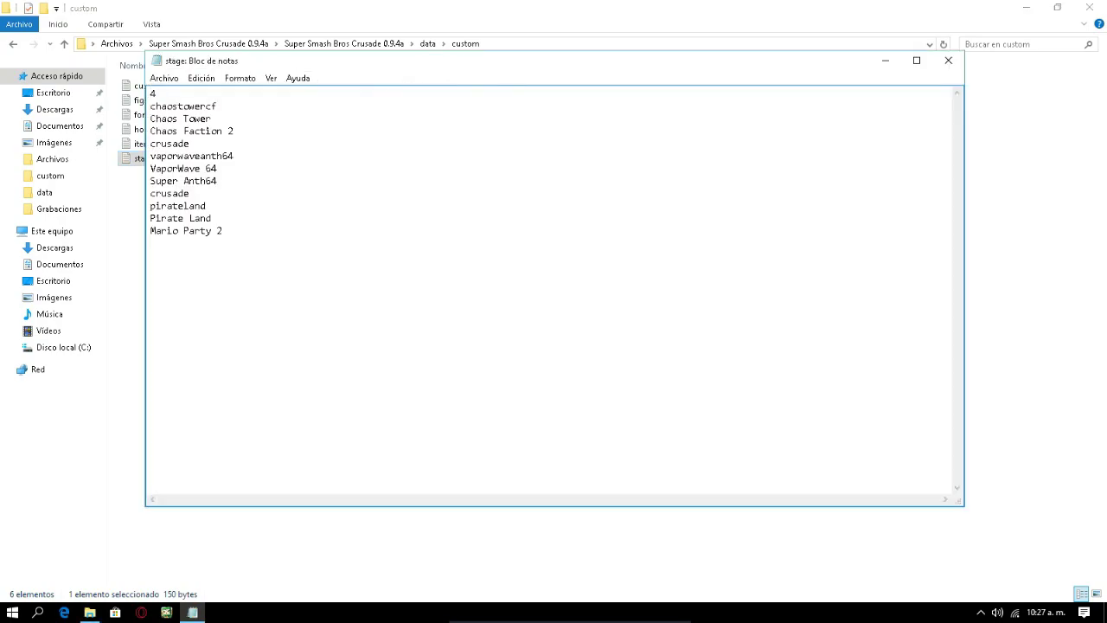
# Examine the pirateland entry in the stage file, the crusade line before it and the empty line after it.
pyautogui.click(189, 193)
pyautogui.moveTo(190, 194); pyautogui.dragTo(161, 194)
pyautogui.click(190, 433)
pyautogui.click(370, 469)
pyautogui.moveTo(389, 542); pyautogui.dragTo(185, 430)
pyautogui.click(187, 541)
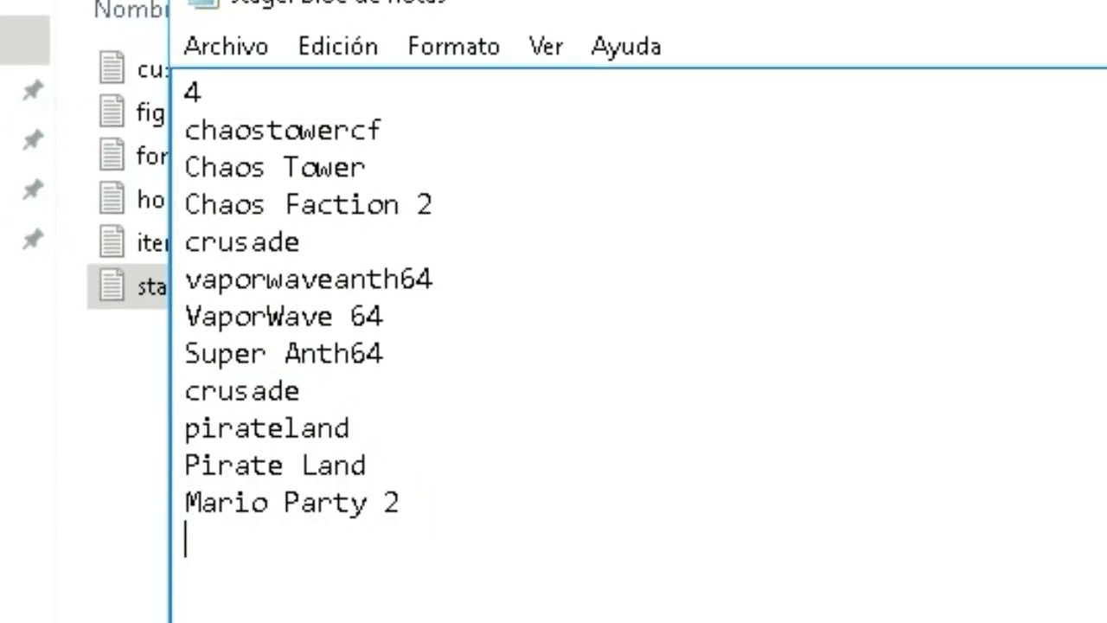
pyautogui.click(303, 392)
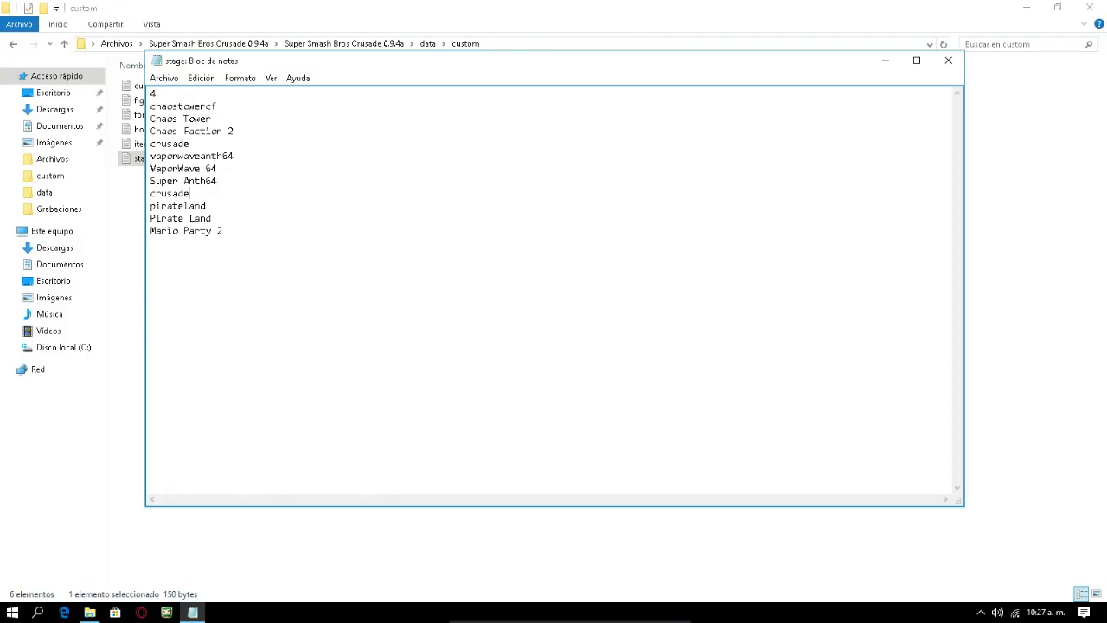
# Close the stage text file and the custom folder window.
pyautogui.click(218, 231)
pyautogui.click(947, 61)
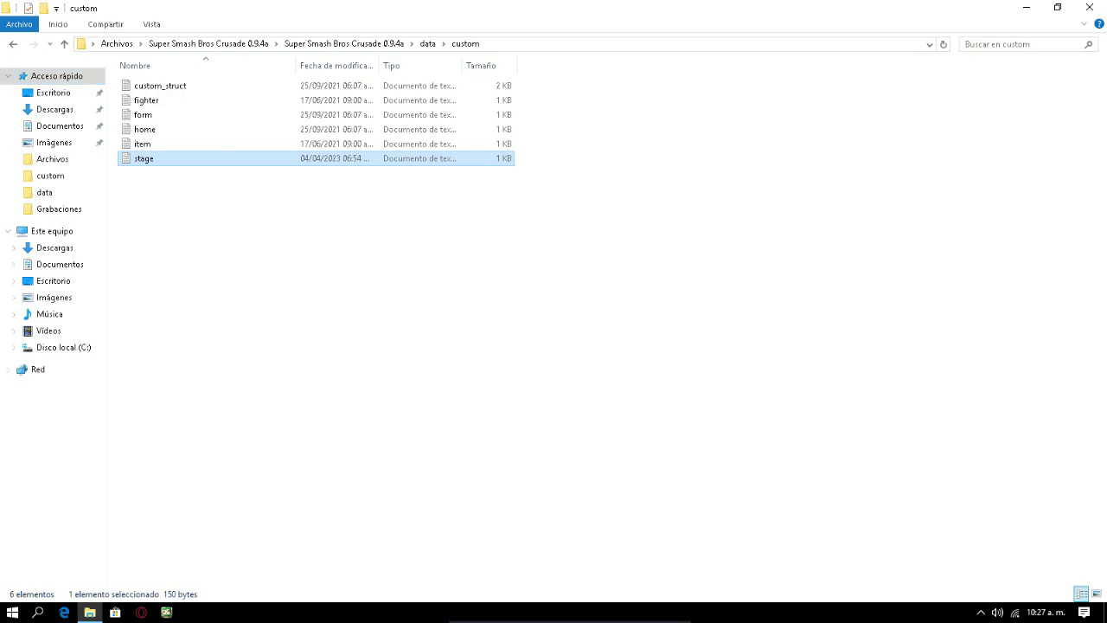
pyautogui.press('Return')
pyautogui.click(948, 60)
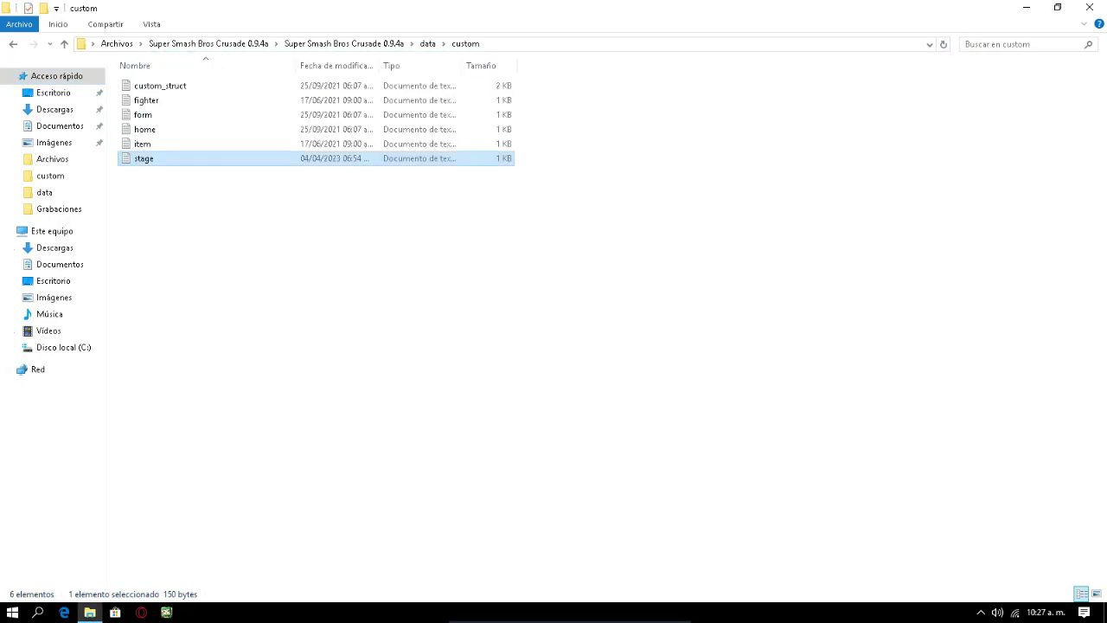
pyautogui.hotkey('alt', 'F4')
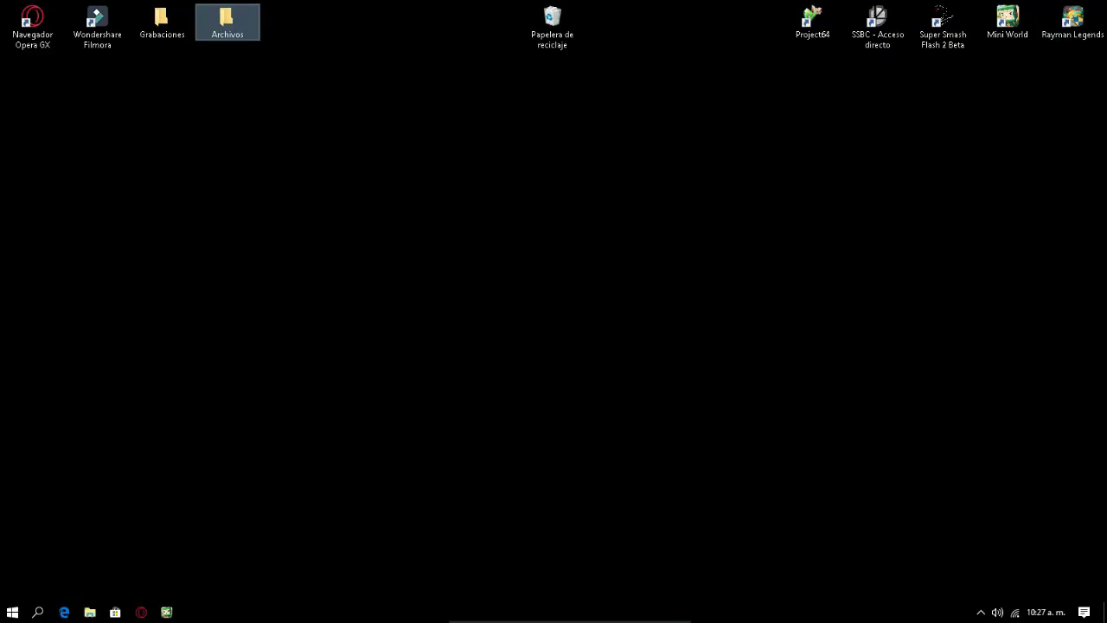
# In Super Smash Bros Crusade, start a Crusade match with Pac-Man as P1 and Phoenix Wright as P2 on Page 2's Pirate Land stage.
pyautogui.click(554, 311)
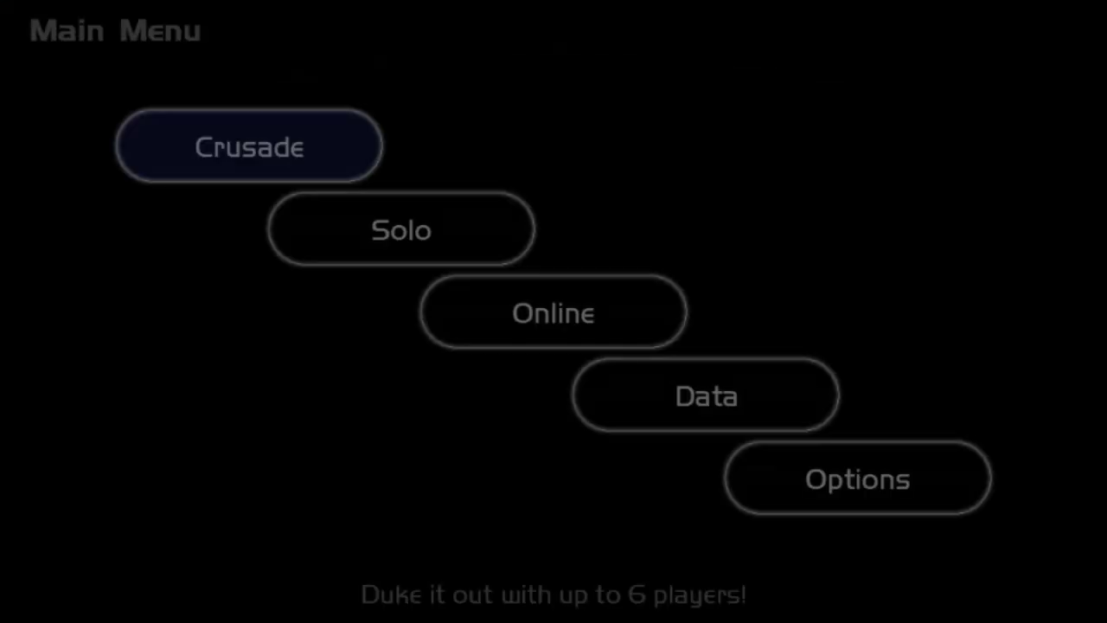
pyautogui.press('Return')
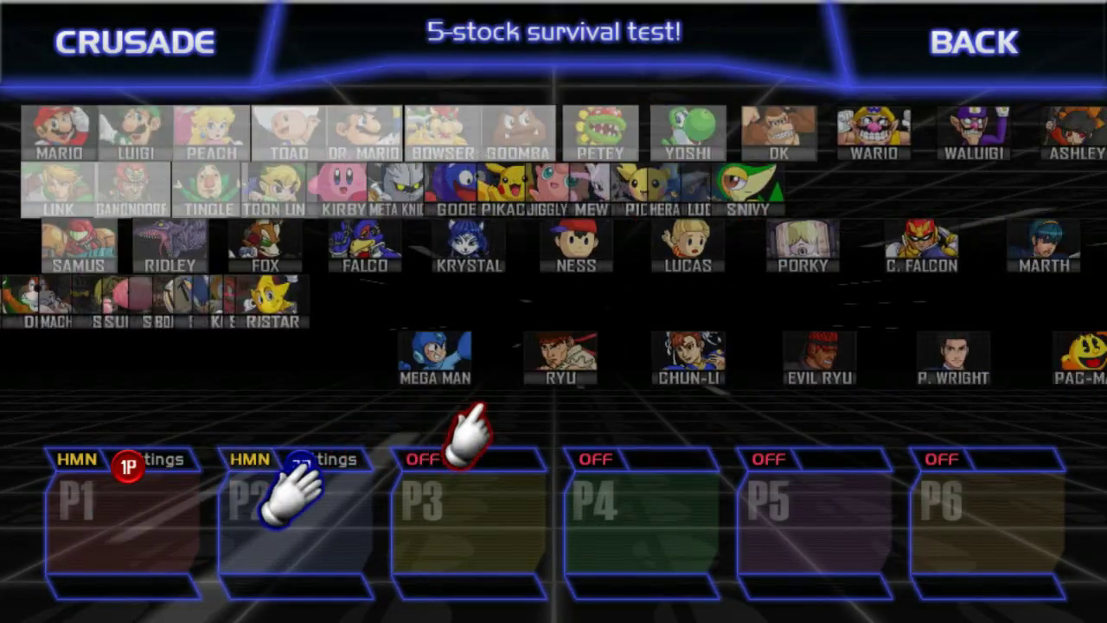
pyautogui.click(480, 346)
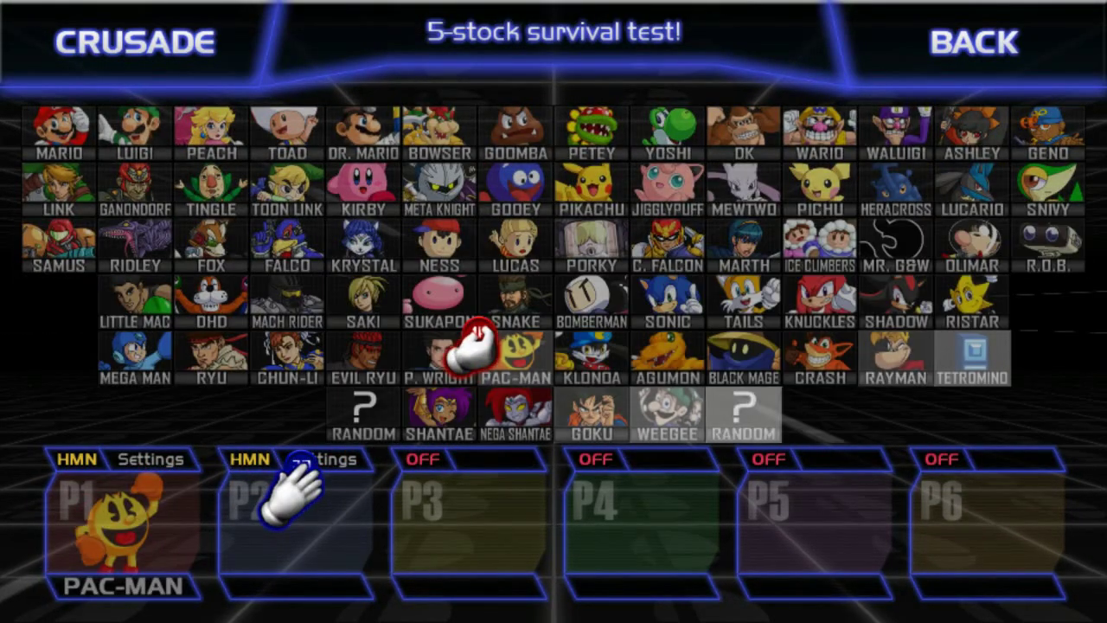
pyautogui.click(412, 364)
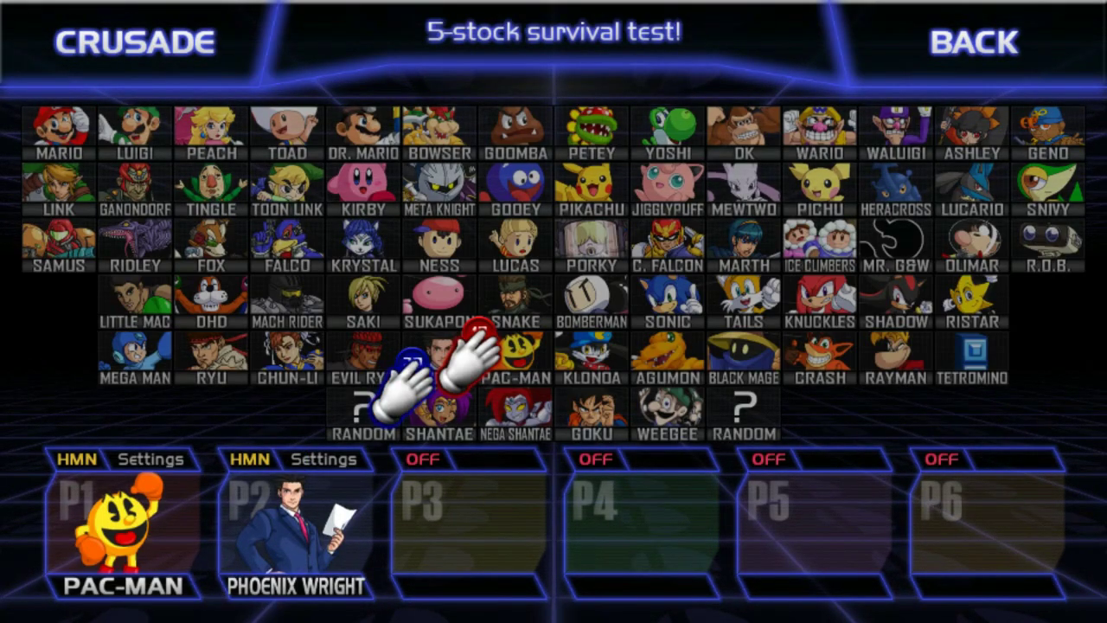
pyautogui.press('Return')
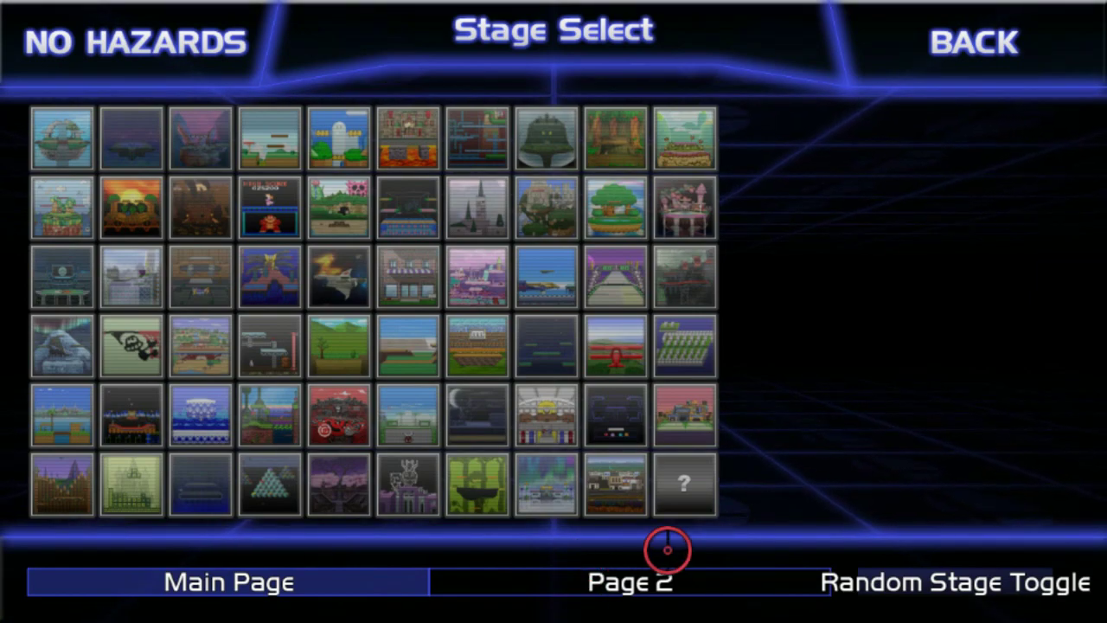
pyautogui.click(668, 583)
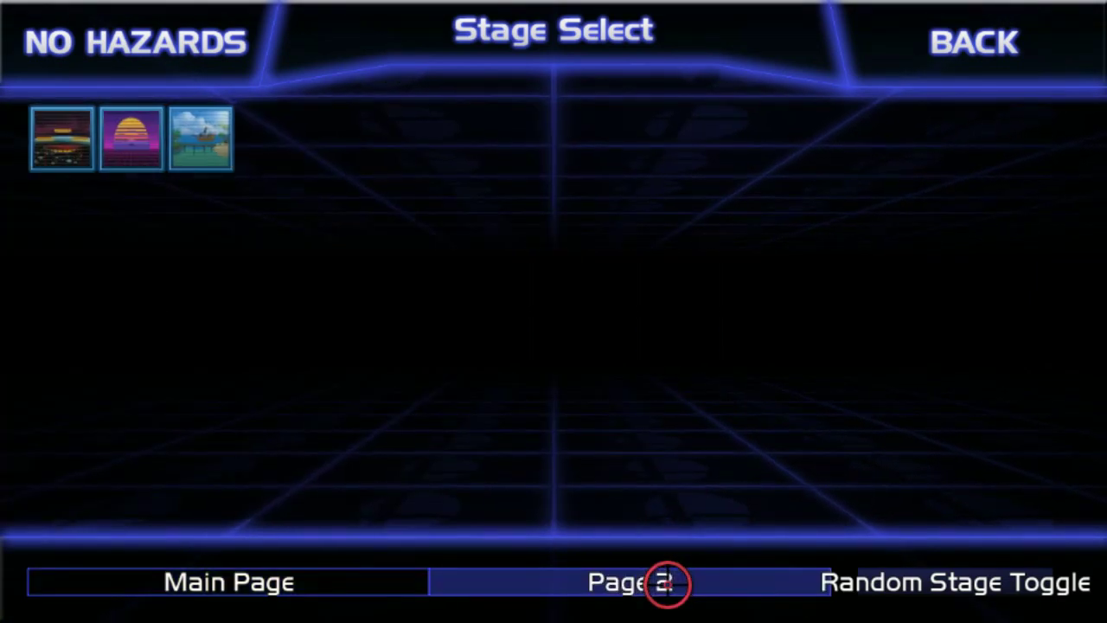
pyautogui.click(207, 121)
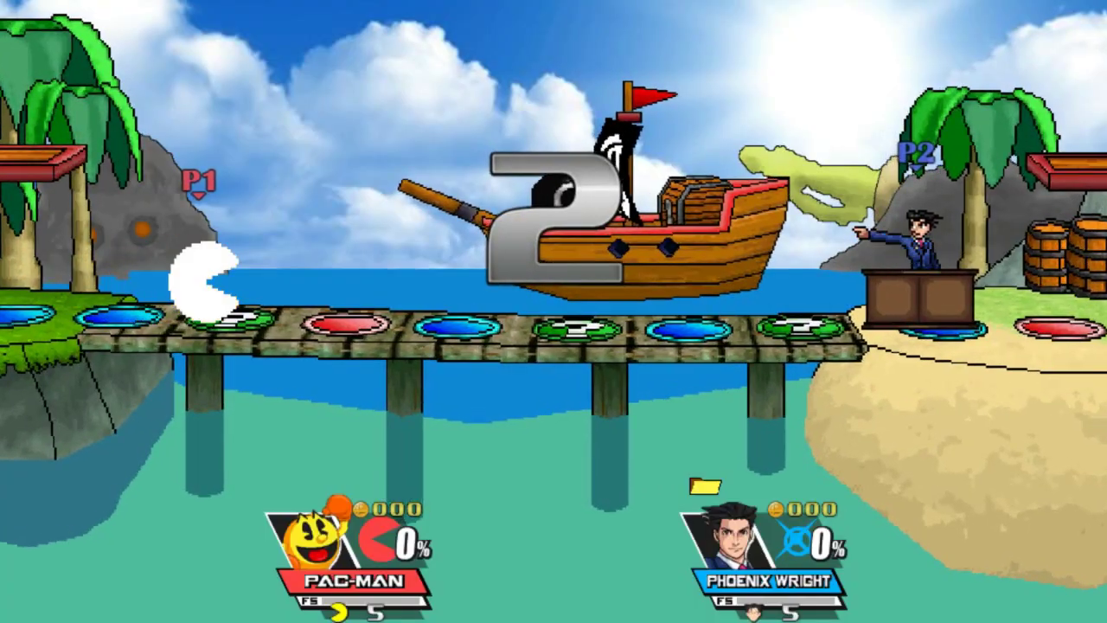
# Run Pac-Man back and forth across the bridge to test the Pirate Land stage.
pyautogui.press('Right')
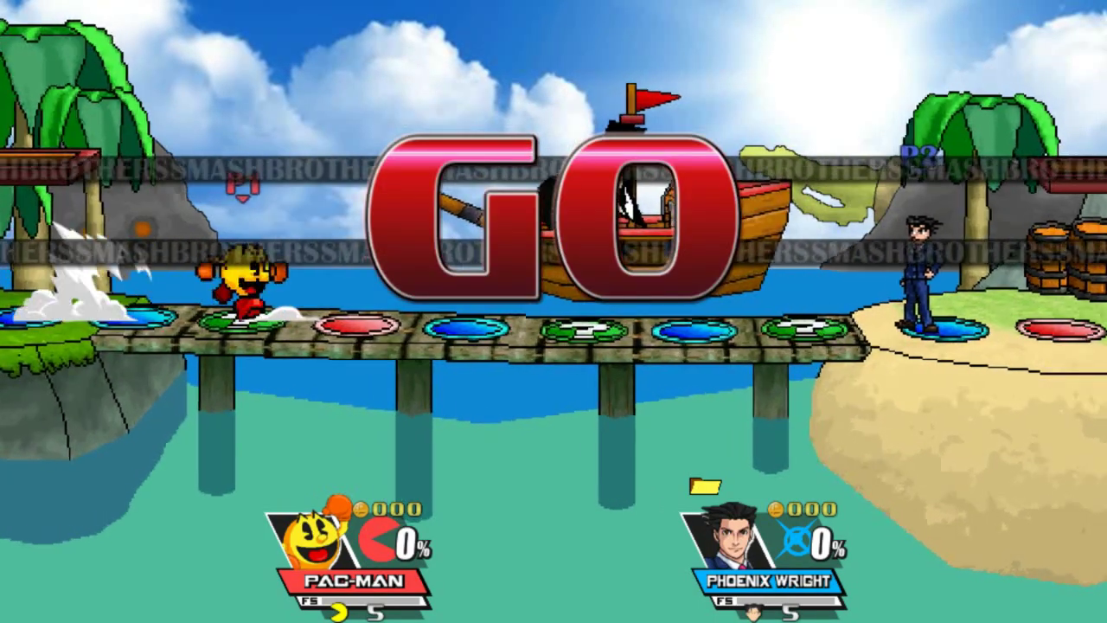
pyautogui.press('Left')
pyautogui.press('Right')
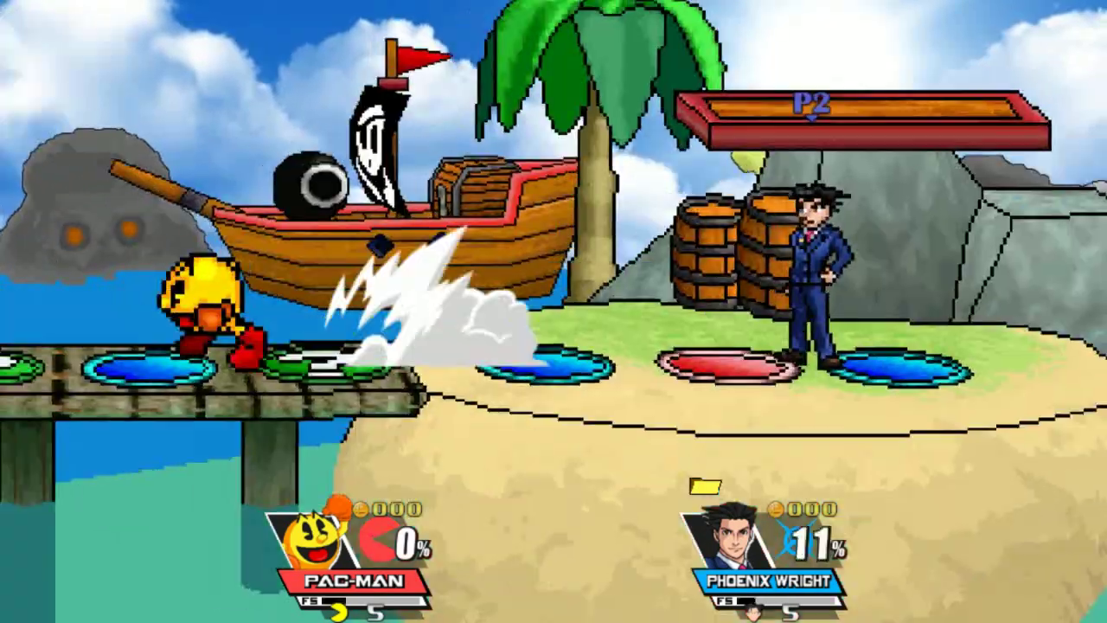
pyautogui.press('a')
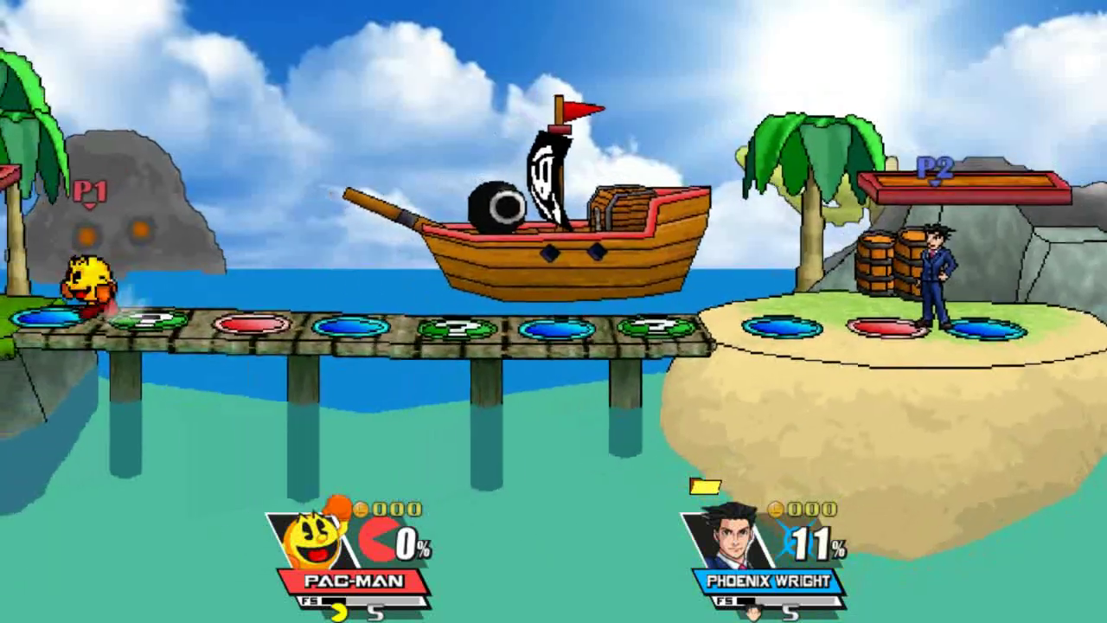
pyautogui.press('d')
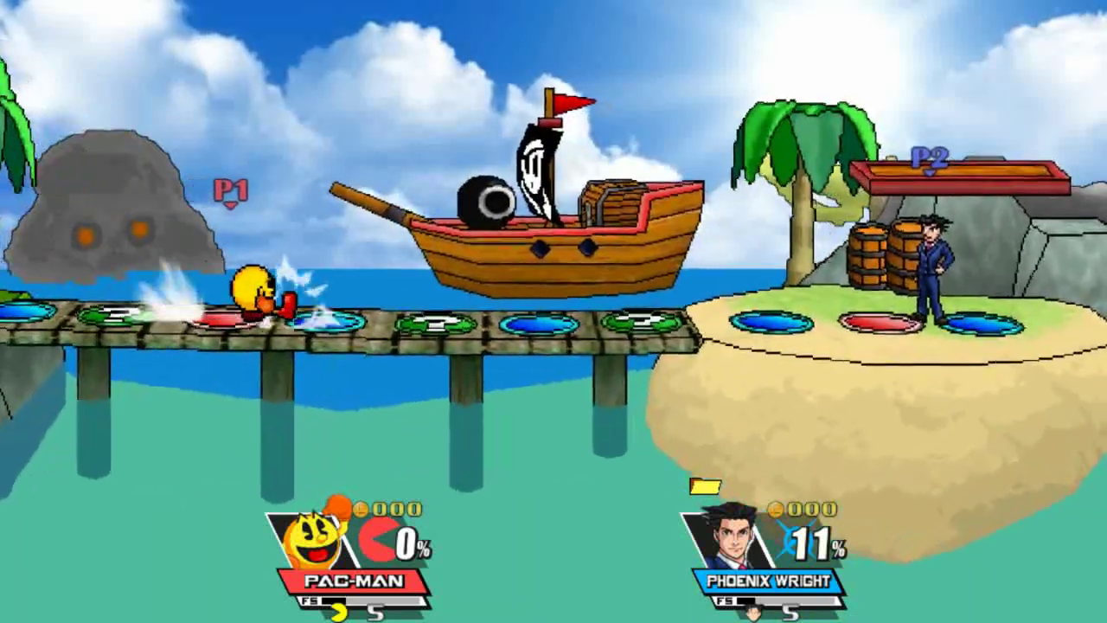
pyautogui.press('a')
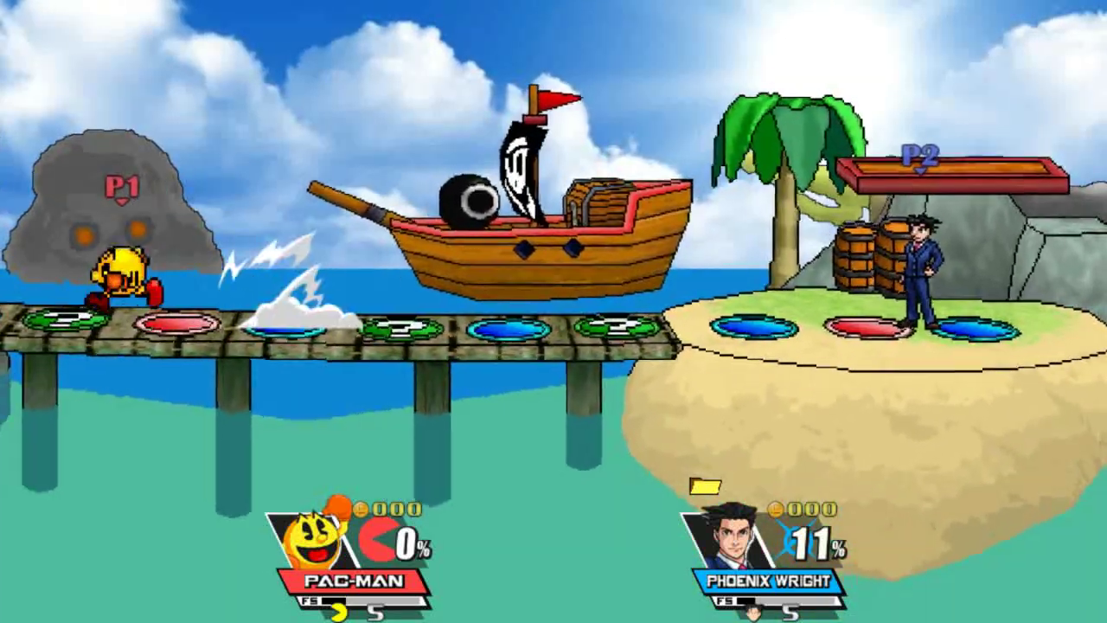
pyautogui.press('d')
pyautogui.press('p')
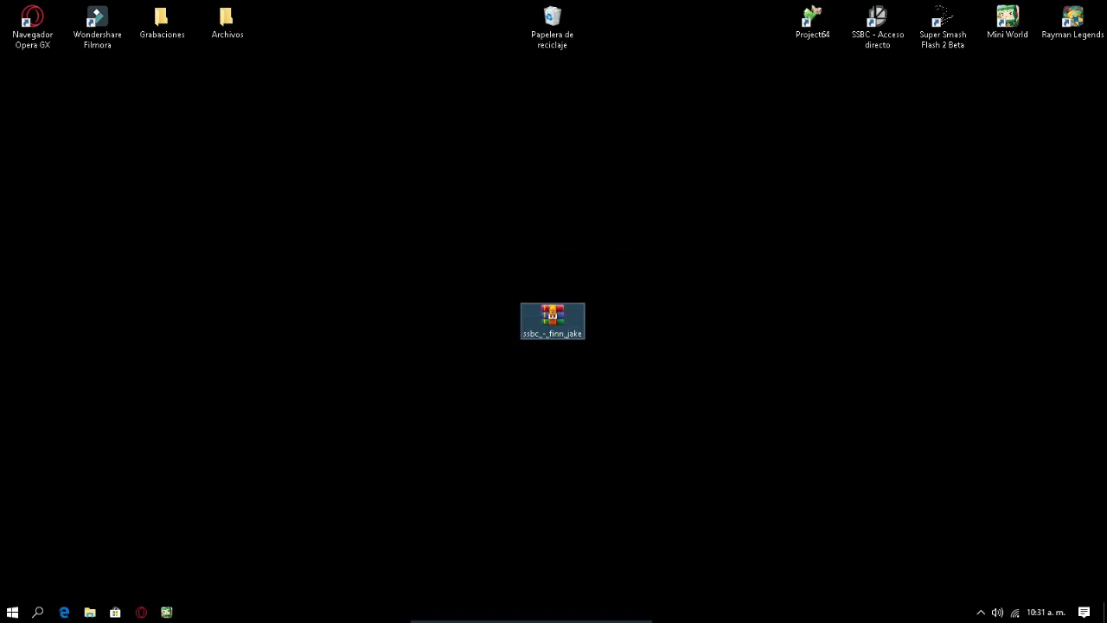
pyautogui.moveTo(544, 327); pyautogui.dragTo(604, 348)
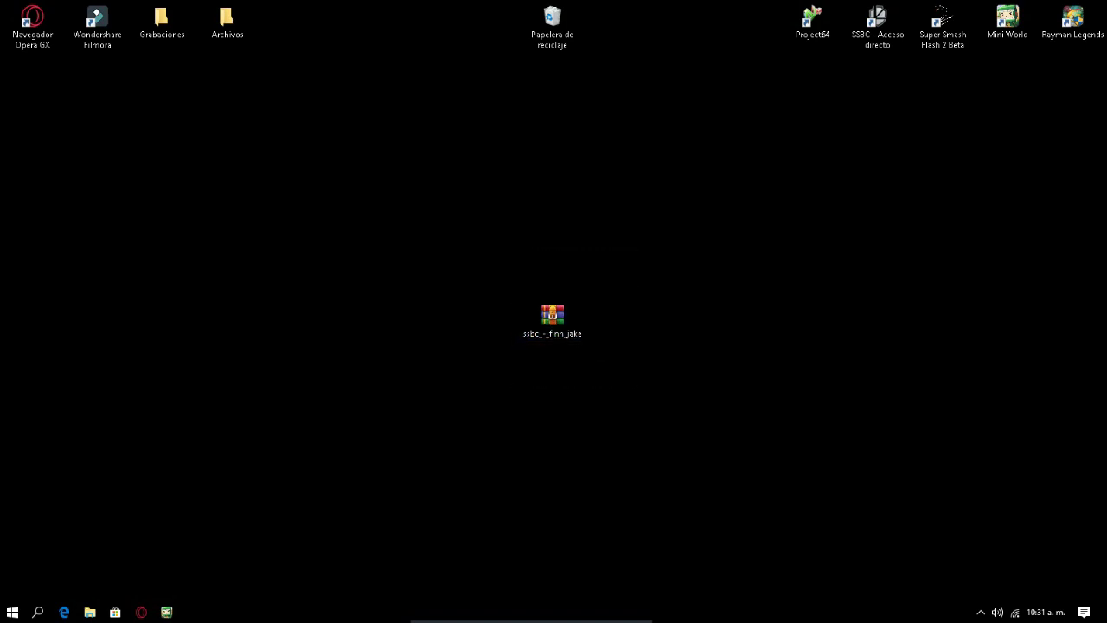
# Open the file location of the SSBC desktop shortcut and dock the game folder window to half the screen.
pyautogui.rightClick(877, 33)
pyautogui.click(865, 61)
pyautogui.press('super+Right')
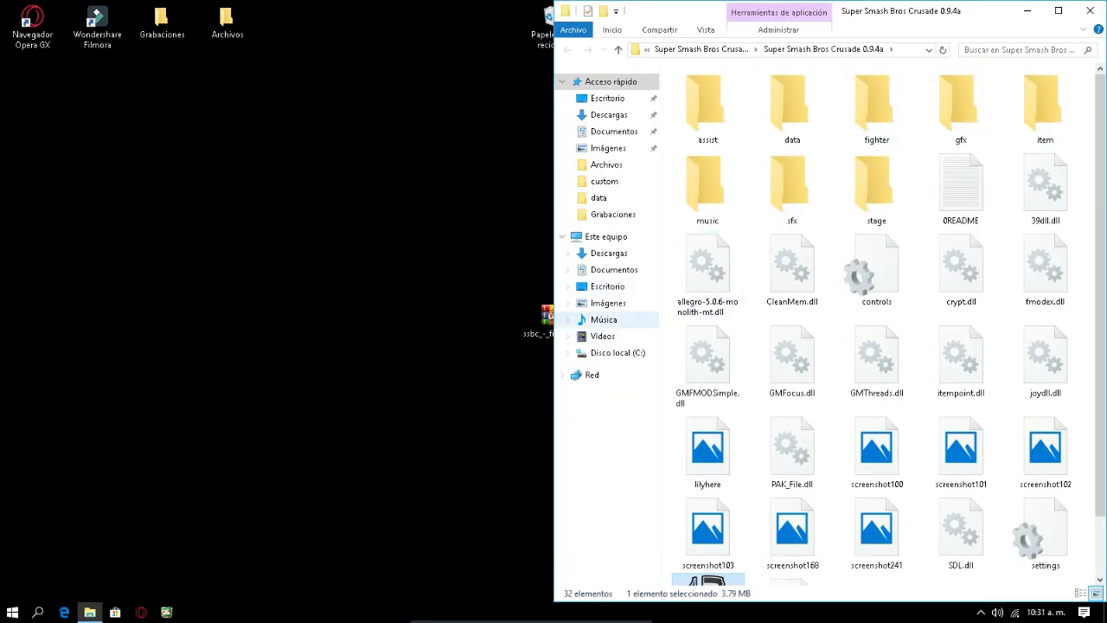
# Extract the ssbc_-_finn_jake archive into its own folder and open that folder side by side with the game folder.
pyautogui.moveTo(190, 243); pyautogui.dragTo(179, 242)
pyautogui.rightClick(174, 243)
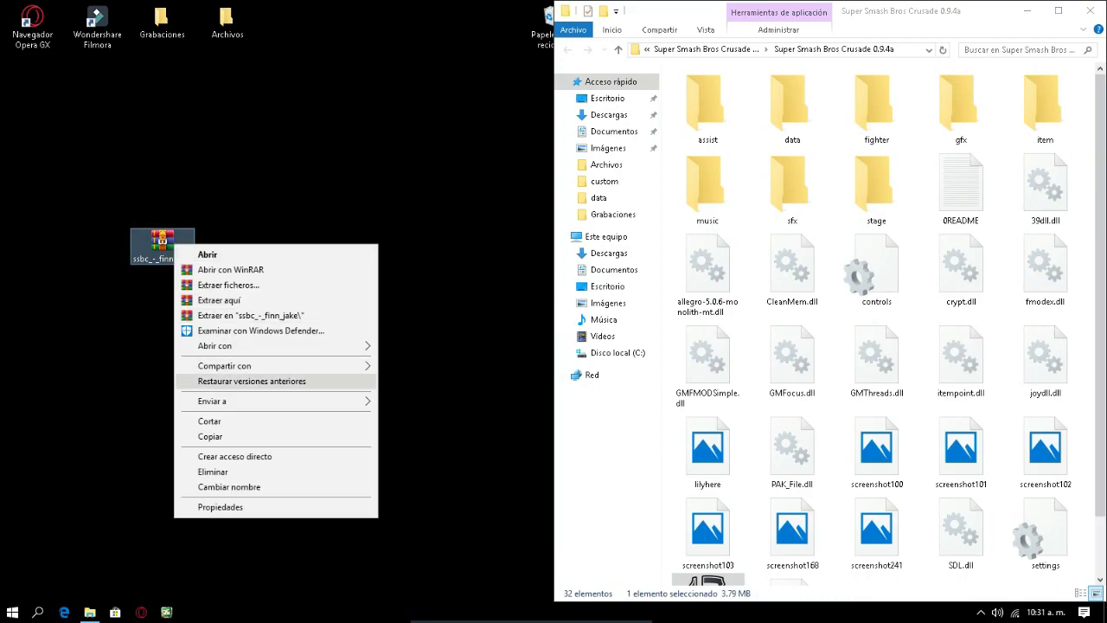
pyautogui.click(233, 315)
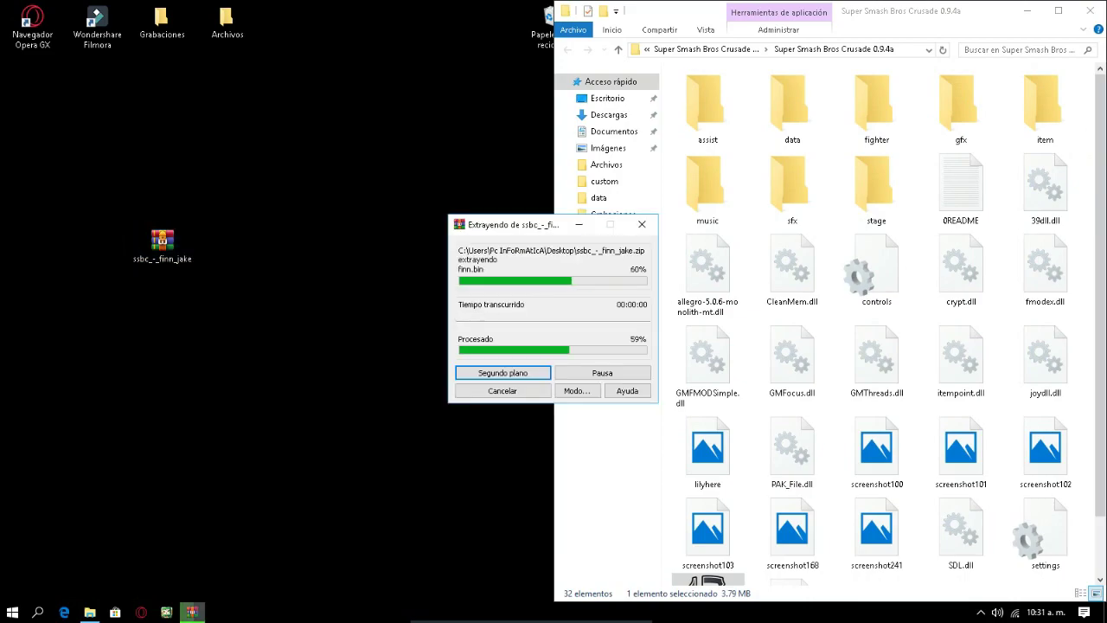
pyautogui.moveTo(163, 242); pyautogui.dragTo(531, 16)
pyautogui.press('Return')
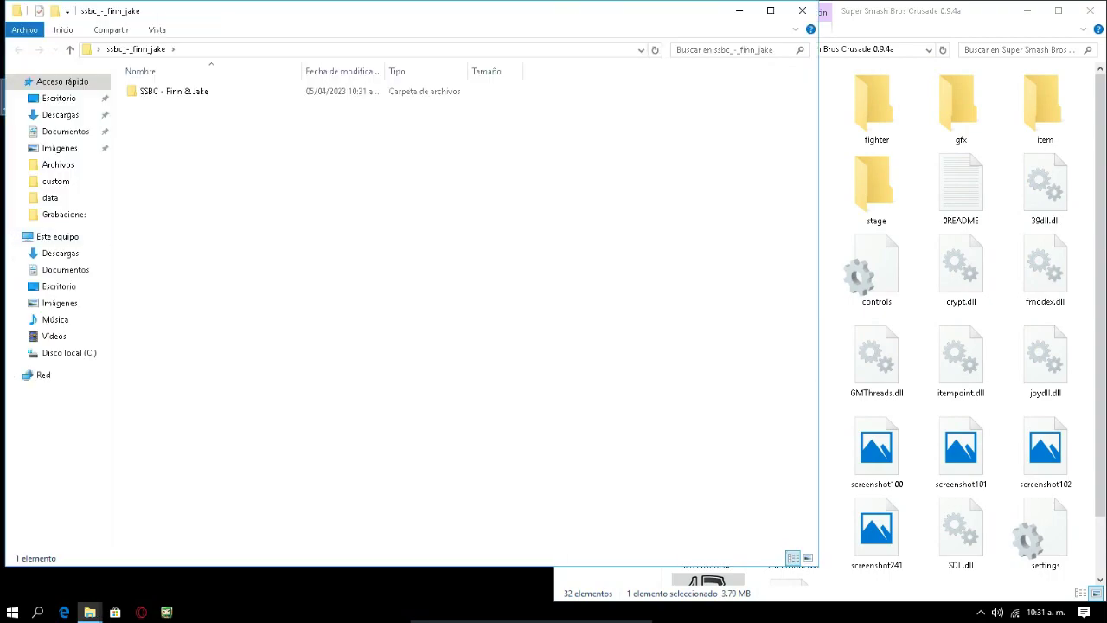
pyautogui.press('super+Left')
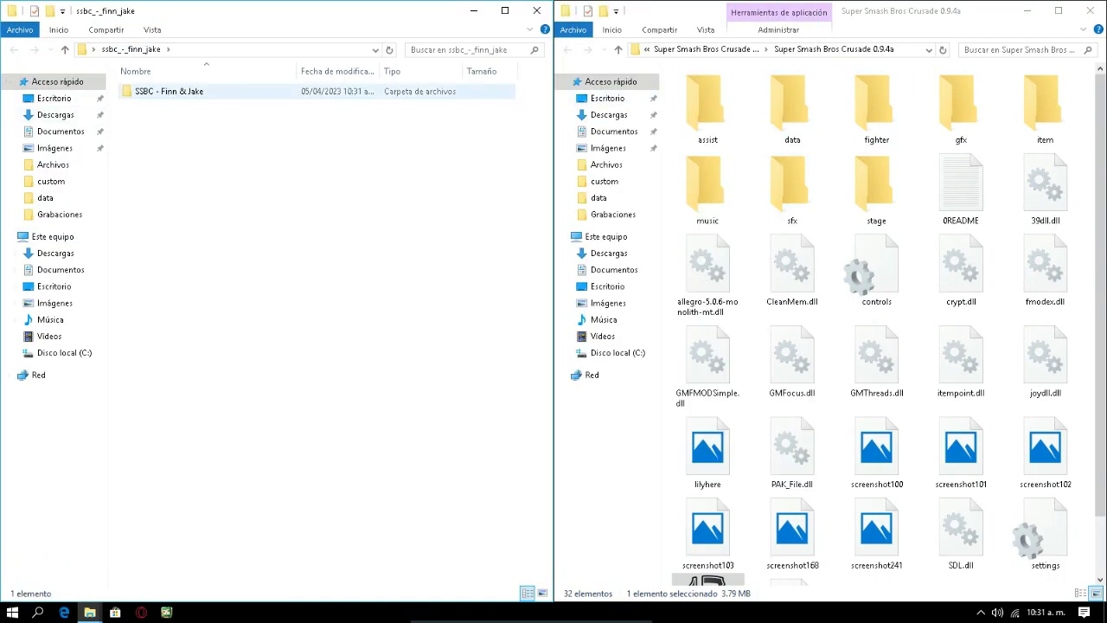
# Open the Vanilla folder inside the mod's SSBC - Finn & Jake folder.
pyautogui.doubleClick(339, 91)
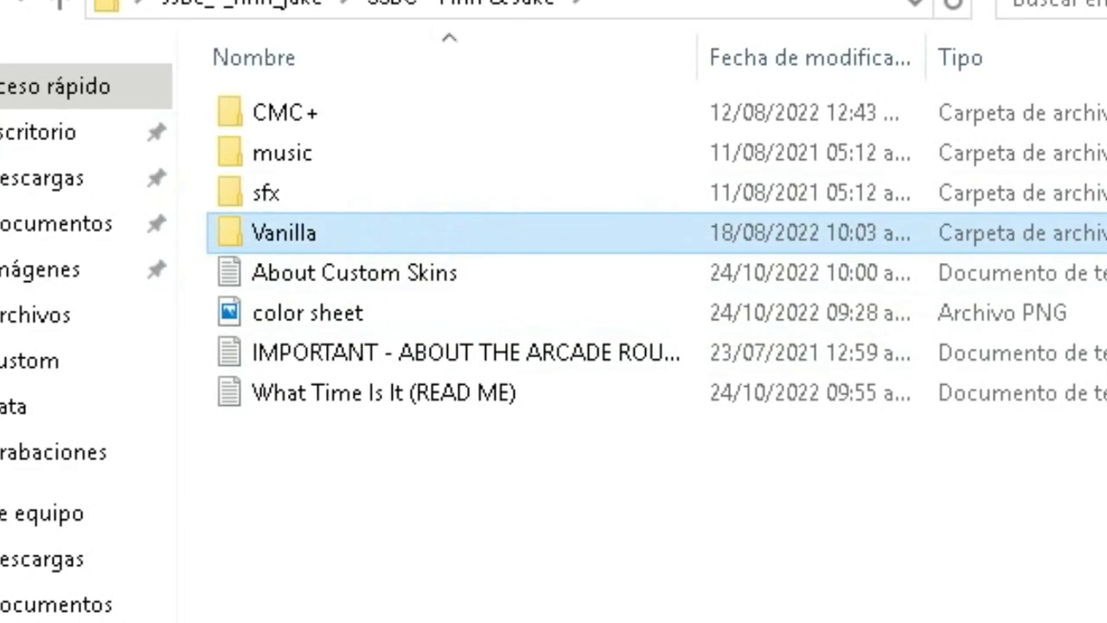
pyautogui.moveTo(778, 311); pyautogui.dragTo(543, 312)
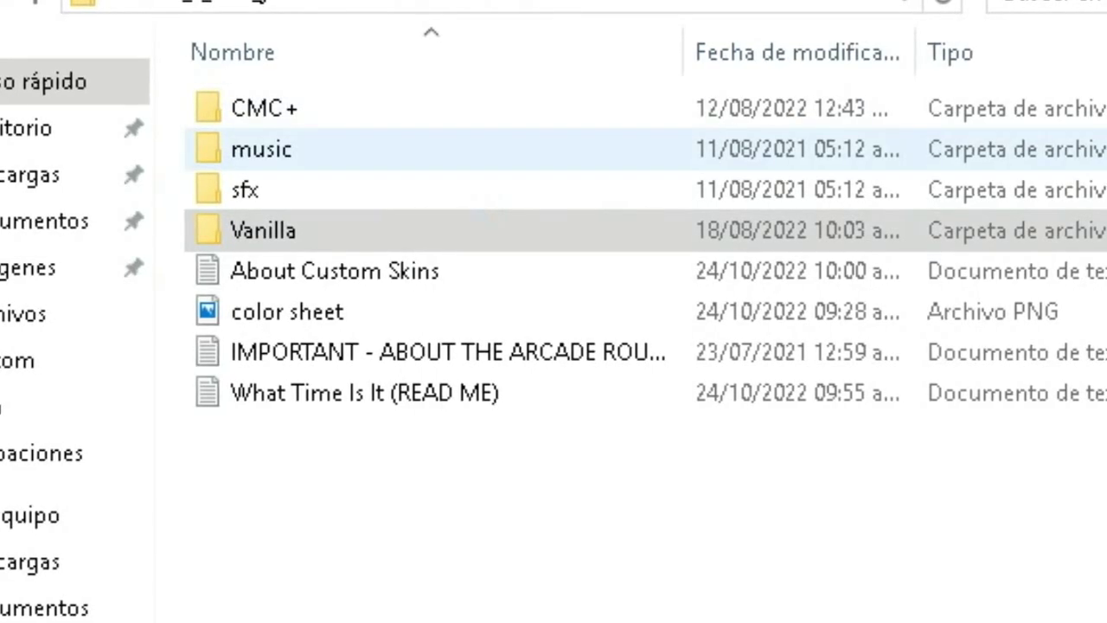
pyautogui.doubleClick(261, 230)
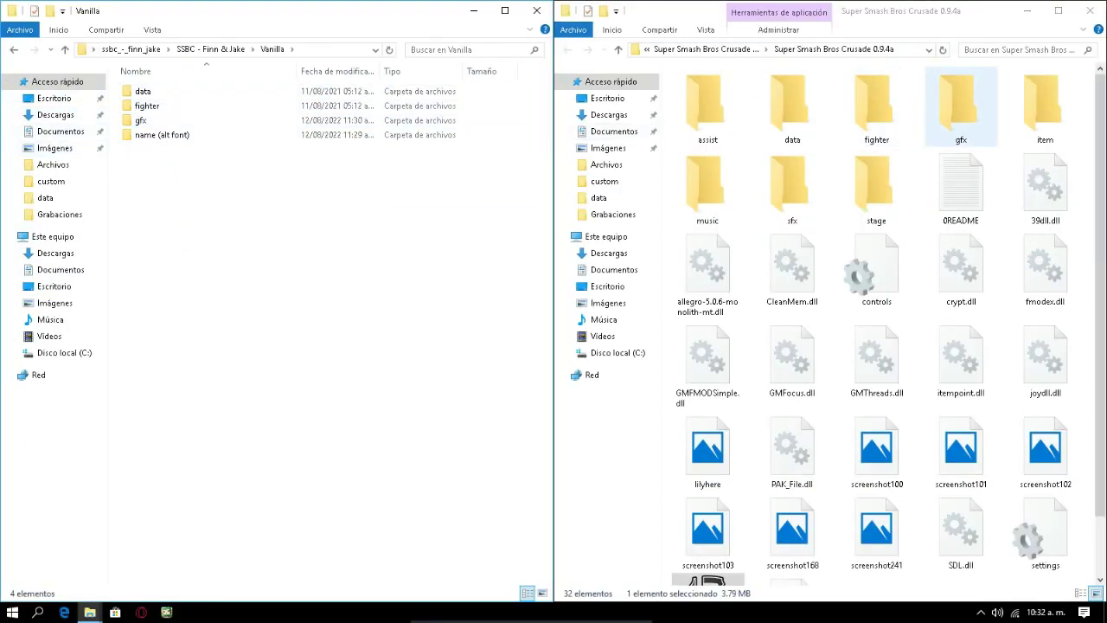
# Copy finn.dat from the mod's Vanilla data folder into the game's data folder.
pyautogui.click(792, 107)
pyautogui.doubleClick(792, 108)
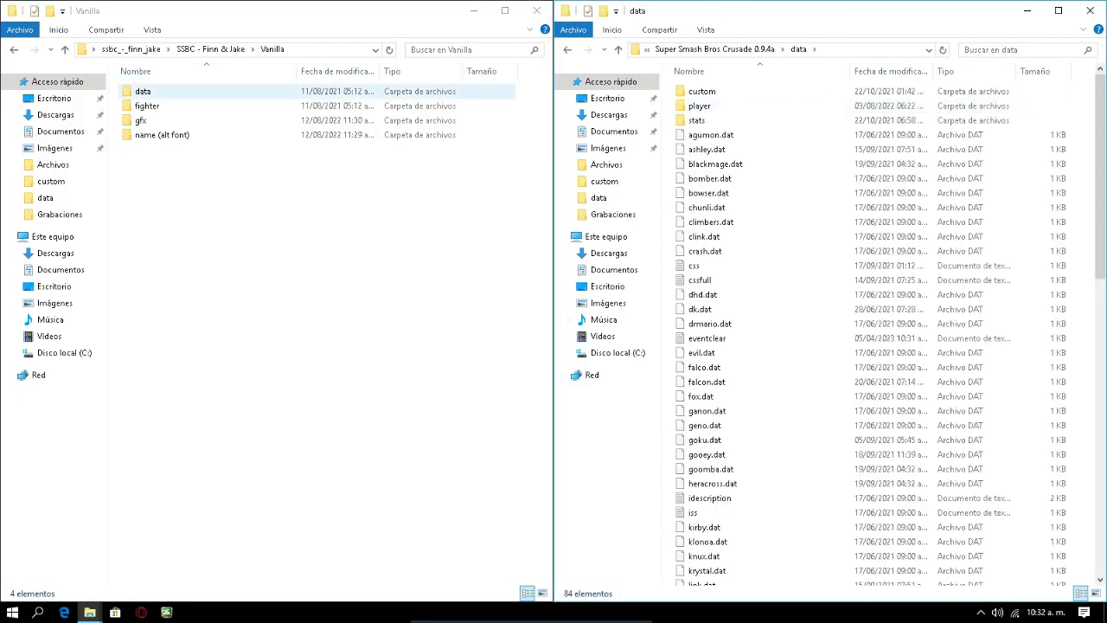
pyautogui.doubleClick(199, 92)
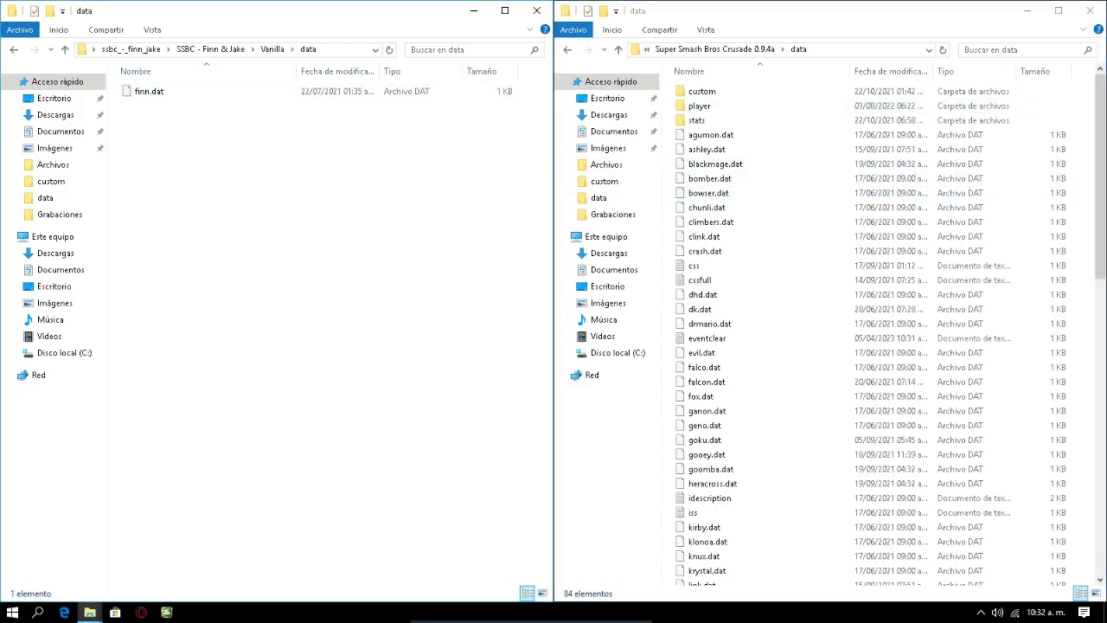
pyautogui.rightClick(248, 97)
pyautogui.click(192, 92)
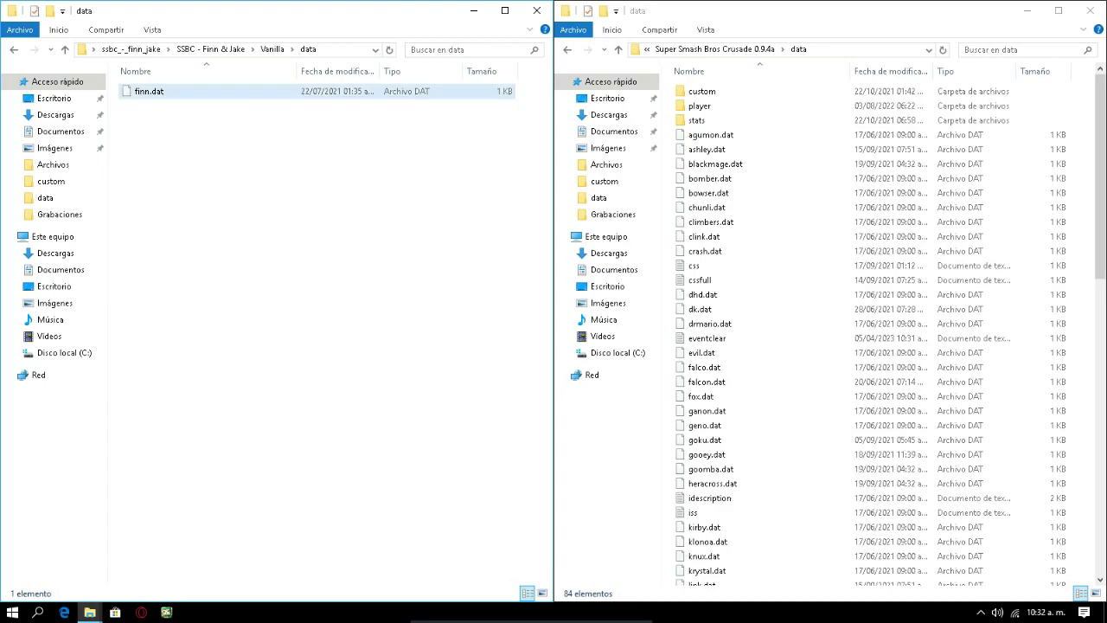
pyautogui.rightClick(191, 91)
pyautogui.click(228, 268)
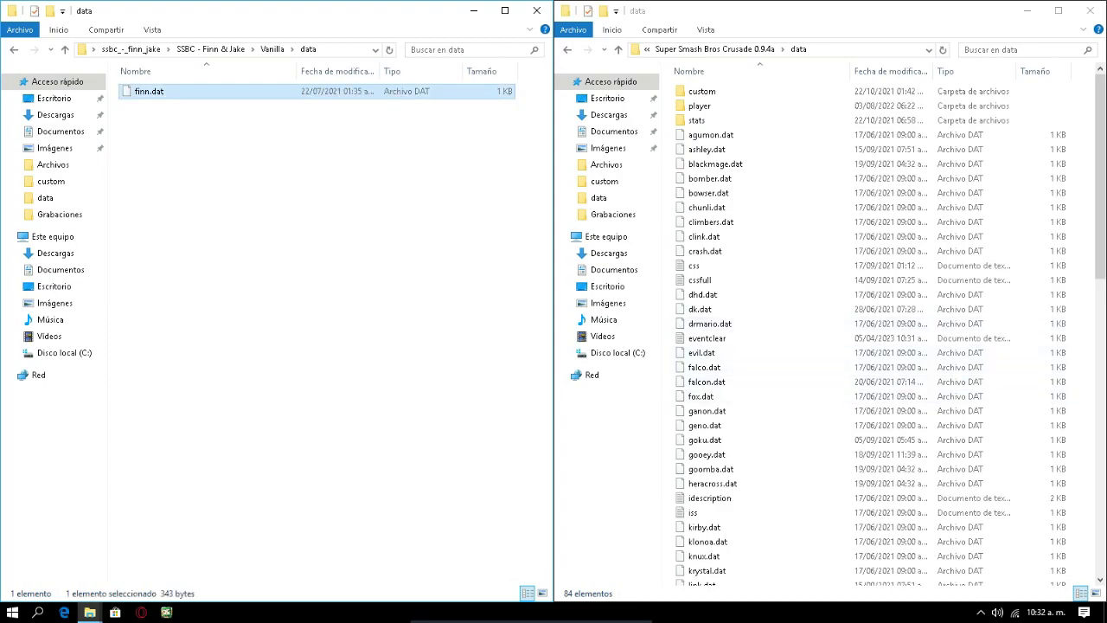
pyautogui.rightClick(934, 405)
pyautogui.click(968, 499)
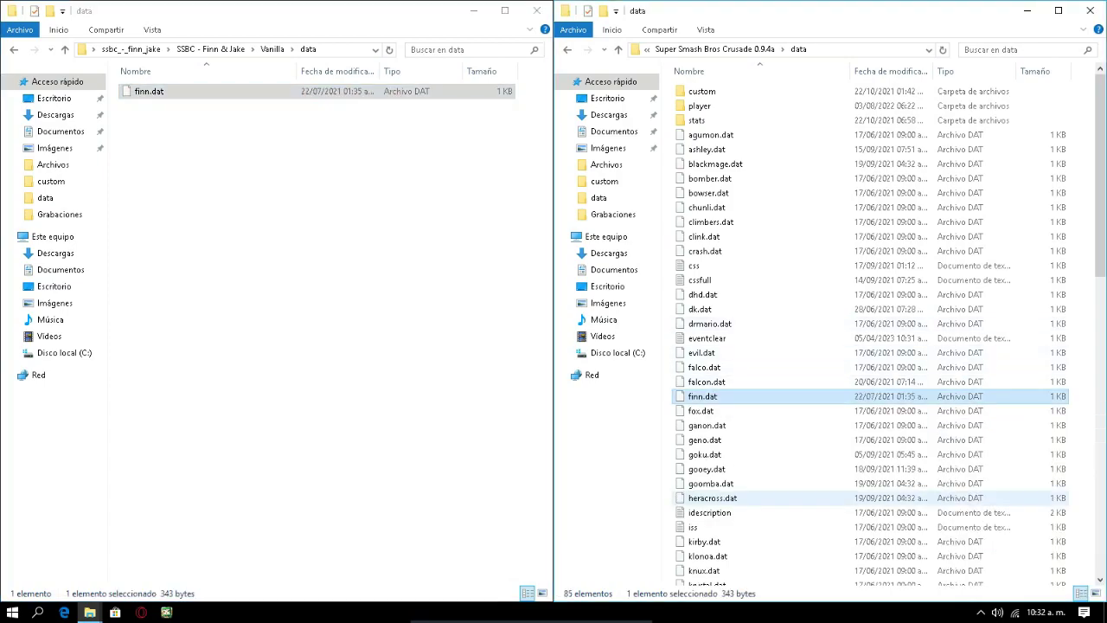
pyautogui.moveTo(733, 397); pyautogui.dragTo(741, 397)
pyautogui.click(225, 91)
# Copy finn.bin from the mod's Vanilla fighter folder into the game's fighter folder.
pyautogui.hotkey('alt', 'Left')
pyautogui.click(567, 50)
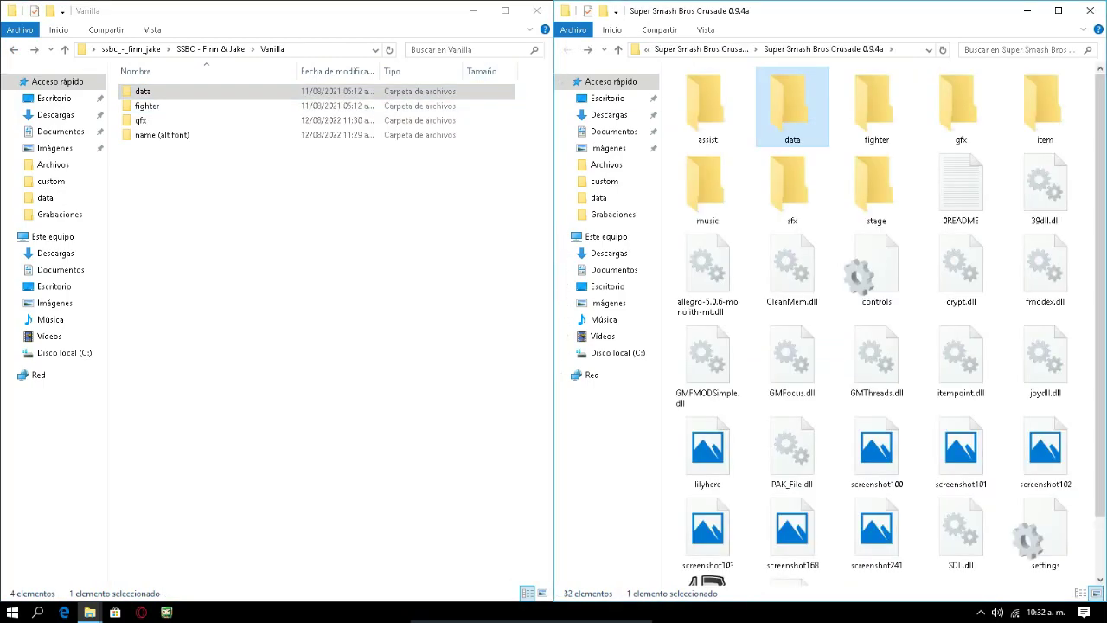
pyautogui.doubleClick(147, 106)
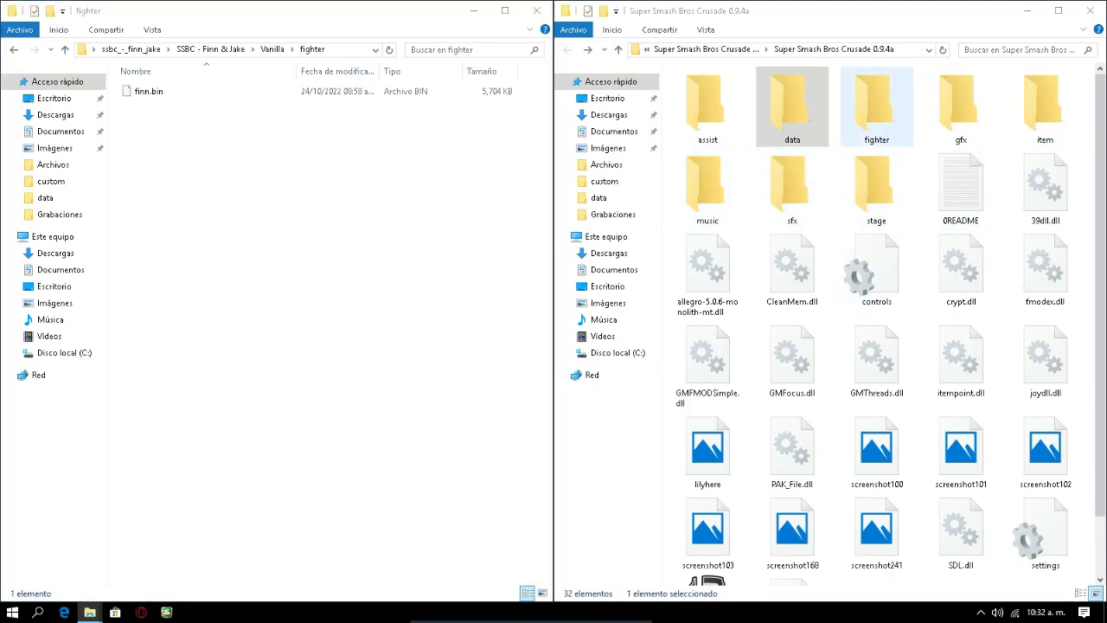
pyautogui.doubleClick(876, 103)
pyautogui.click(147, 91)
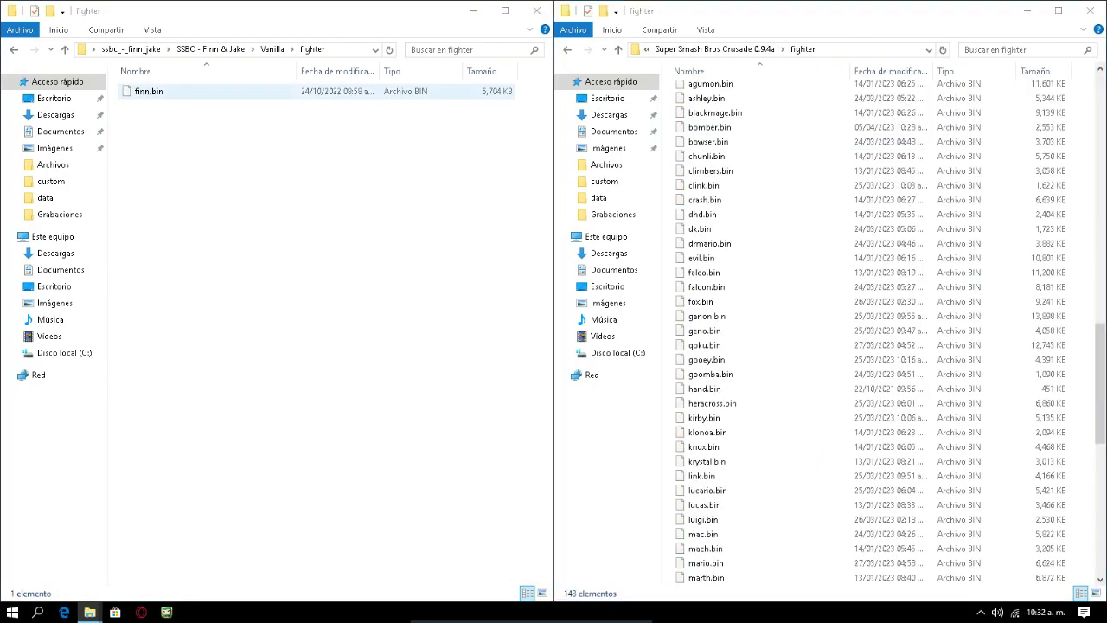
pyautogui.rightClick(236, 91)
pyautogui.click(264, 269)
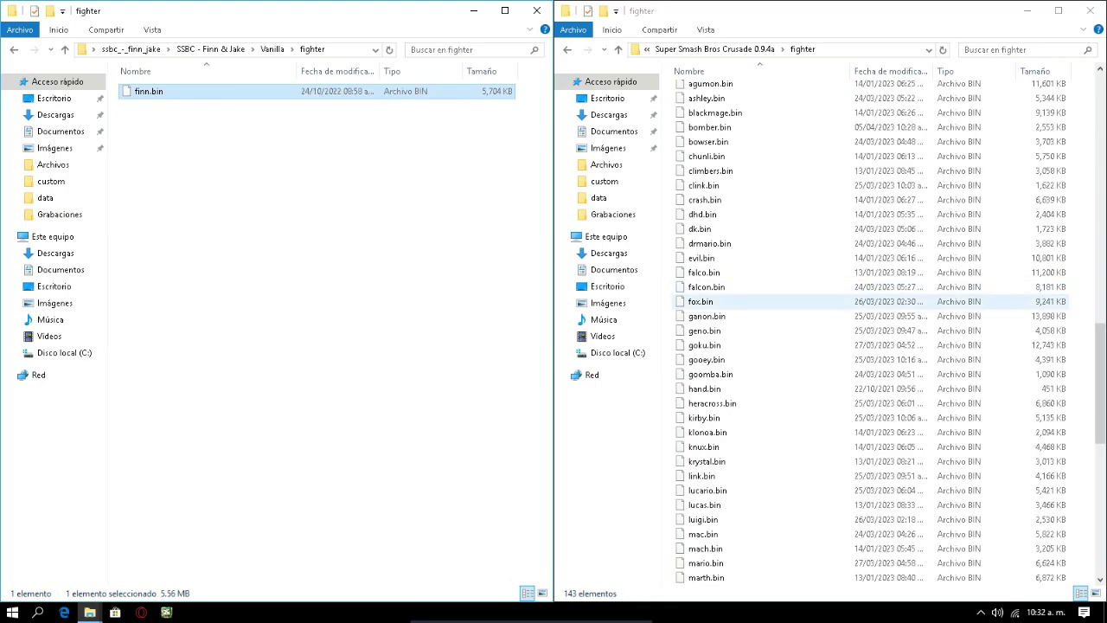
pyautogui.scroll(-4, 865, 329)
pyautogui.rightClick(933, 386)
pyautogui.click(969, 479)
# Return to the mod's Vanilla folder and the game's main folder, and open the gfx folder in both windows.
pyautogui.click(14, 51)
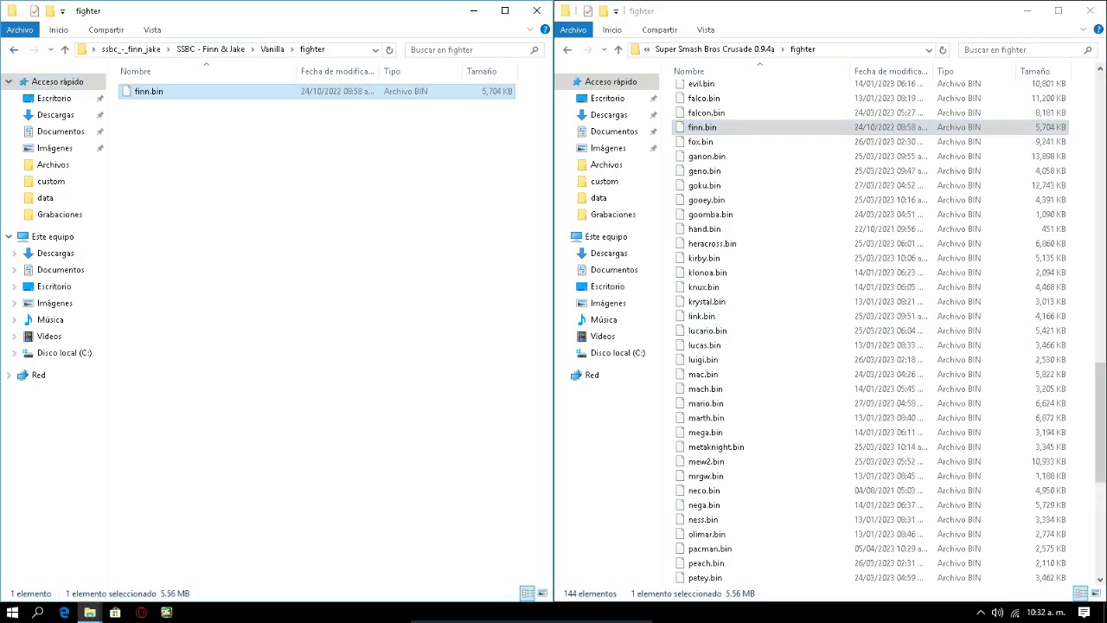
pyautogui.click(567, 50)
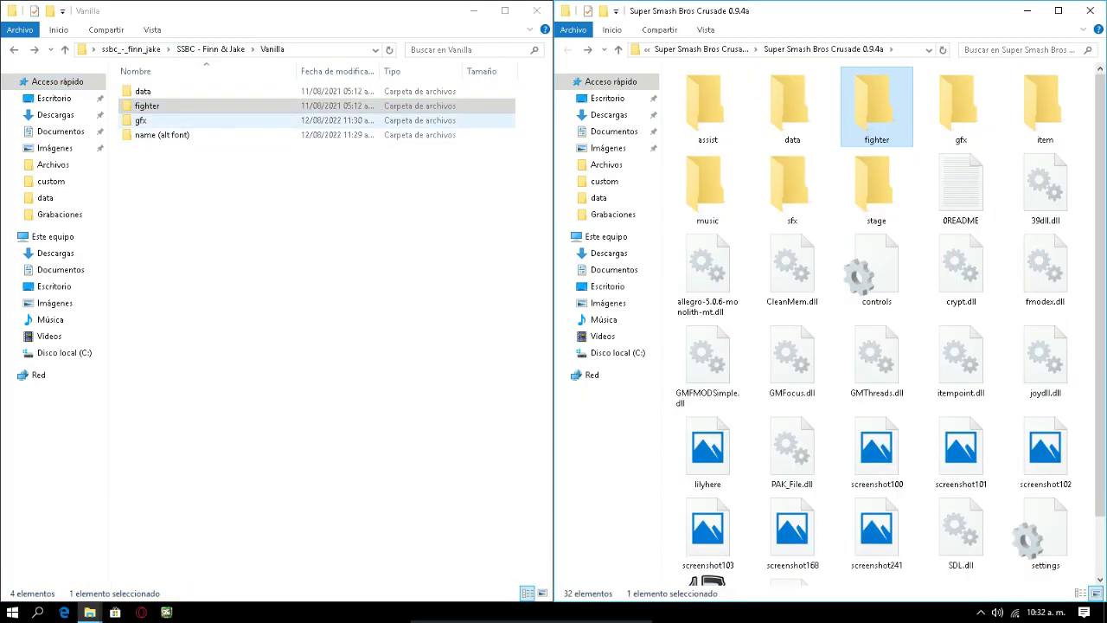
pyautogui.hotkey('alt', 'Tab')
pyautogui.press('Down')
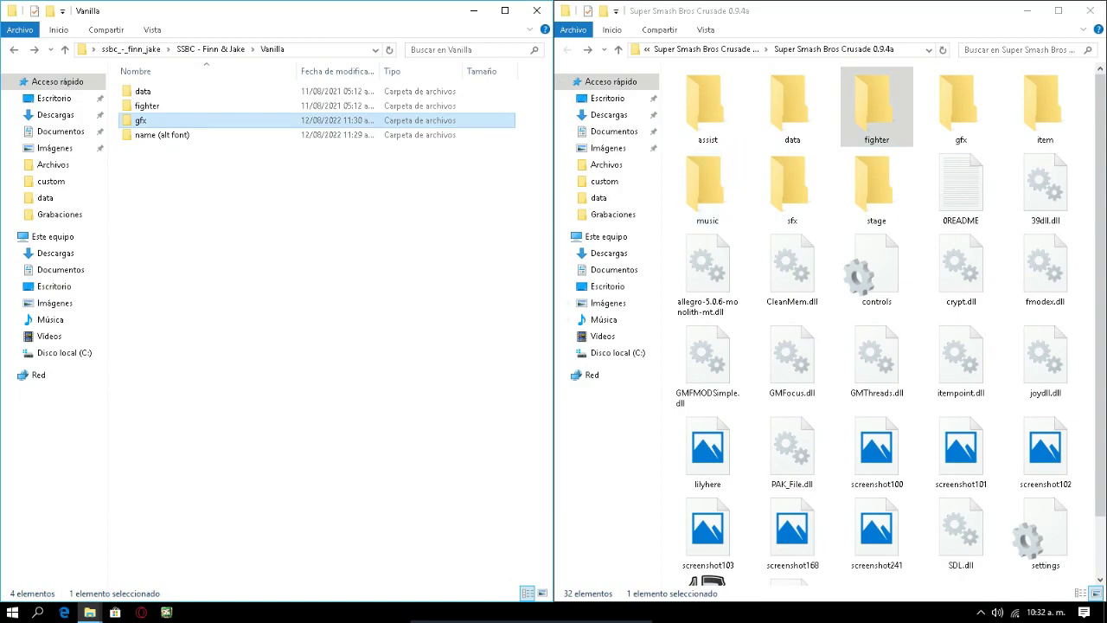
pyautogui.hotkey('alt', 'Tab')
pyautogui.press('Right')
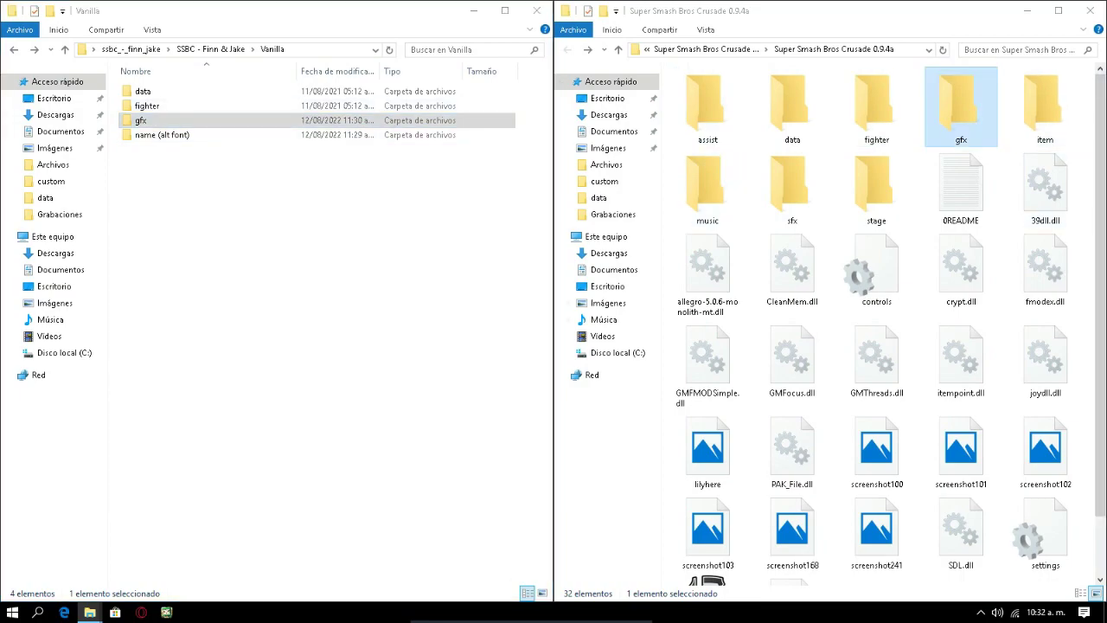
pyautogui.press('Return')
pyautogui.hotkey('alt', 'Tab')
pyautogui.press('Return')
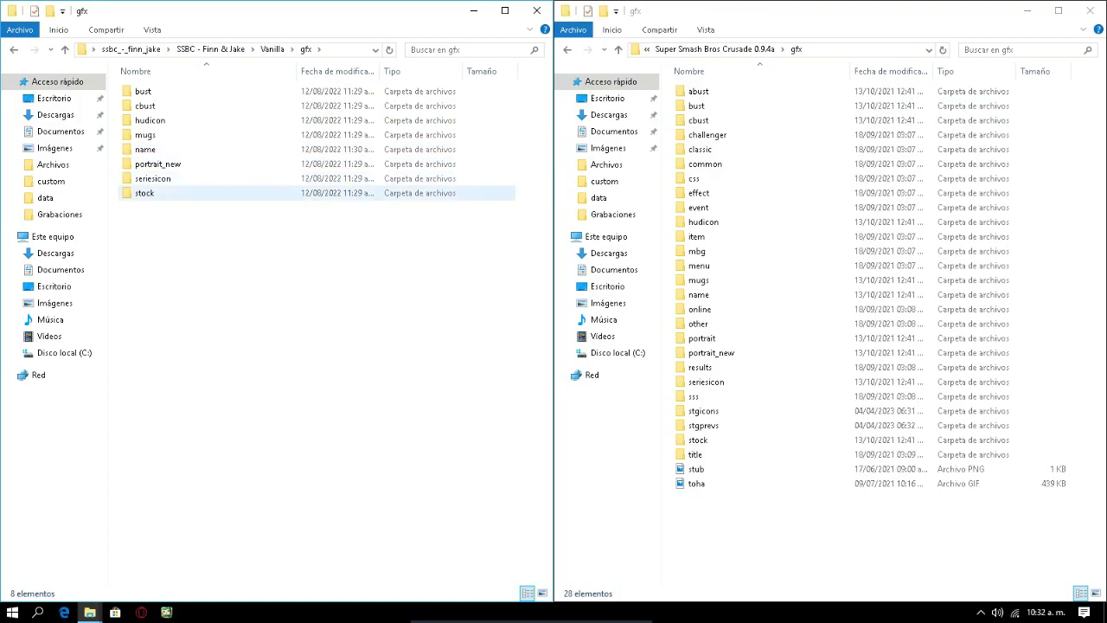
# Compare the subfolders in the mod's gfx folder, such as bust and cbust, with the matching ones in the game's gfx folder.
pyautogui.moveTo(183, 238); pyautogui.dragTo(306, 83)
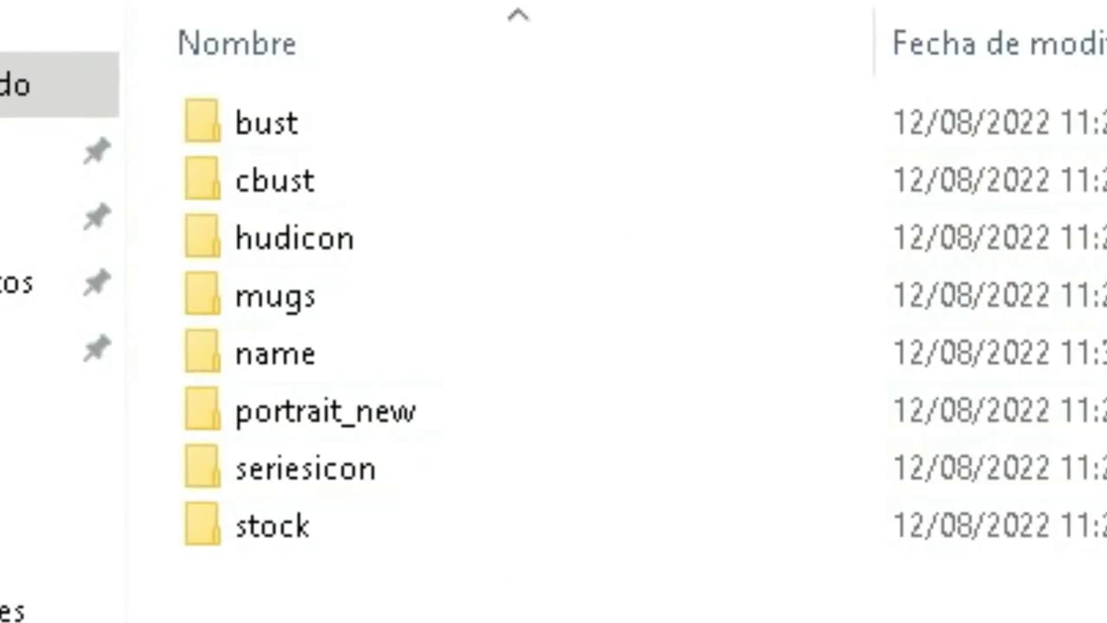
pyautogui.moveTo(915, 83); pyautogui.dragTo(915, 83)
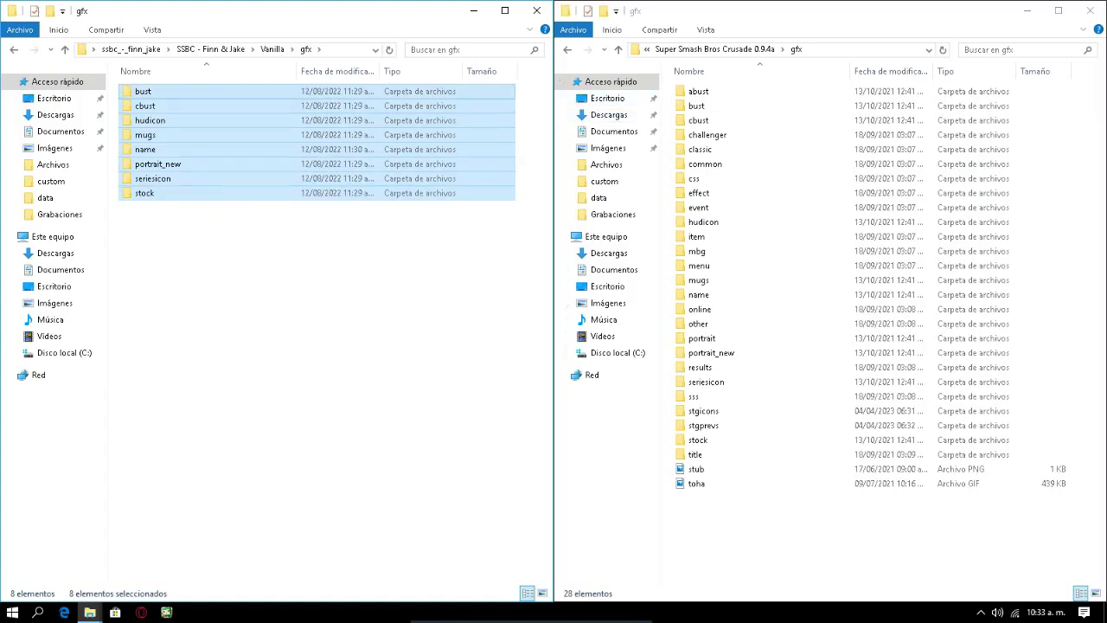
pyautogui.click(915, 82)
pyautogui.click(143, 91)
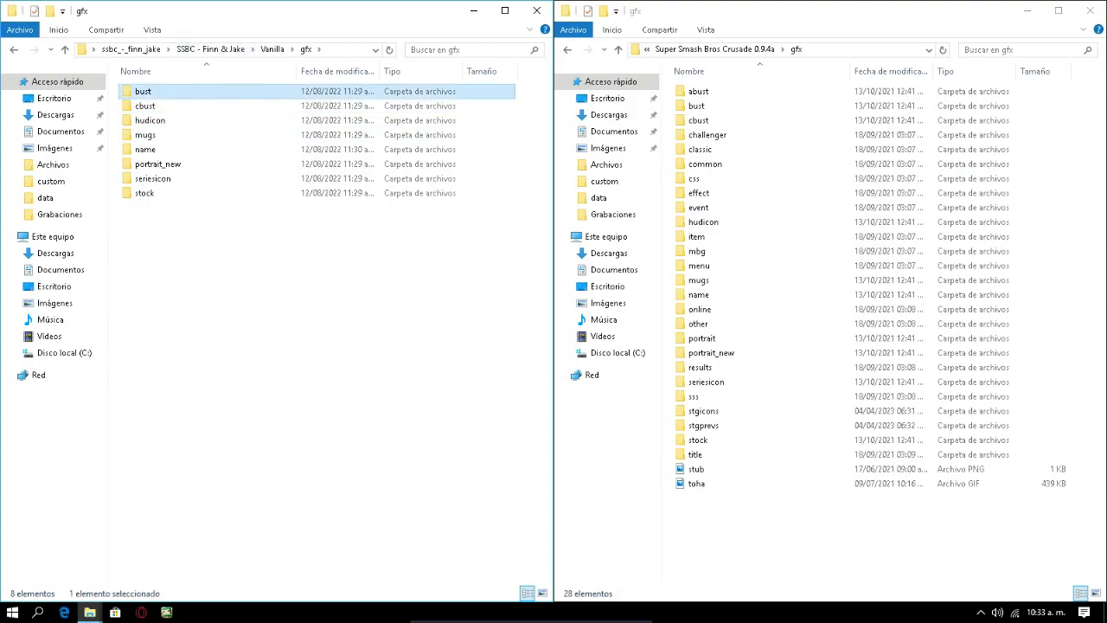
pyautogui.click(710, 105)
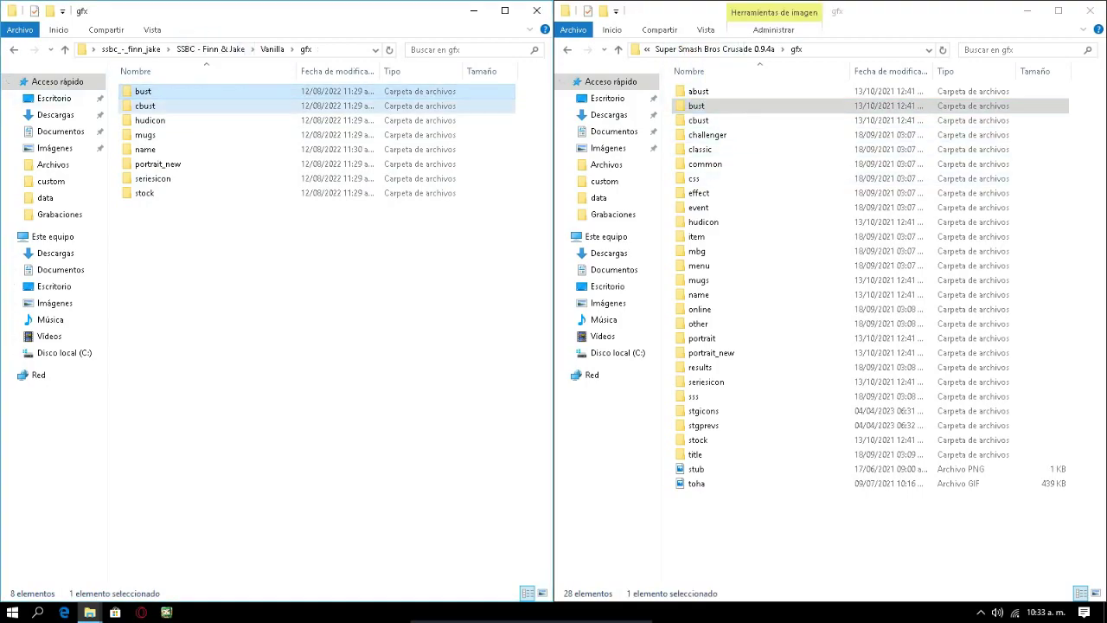
pyautogui.click(231, 106)
pyautogui.click(709, 120)
pyautogui.click(231, 106)
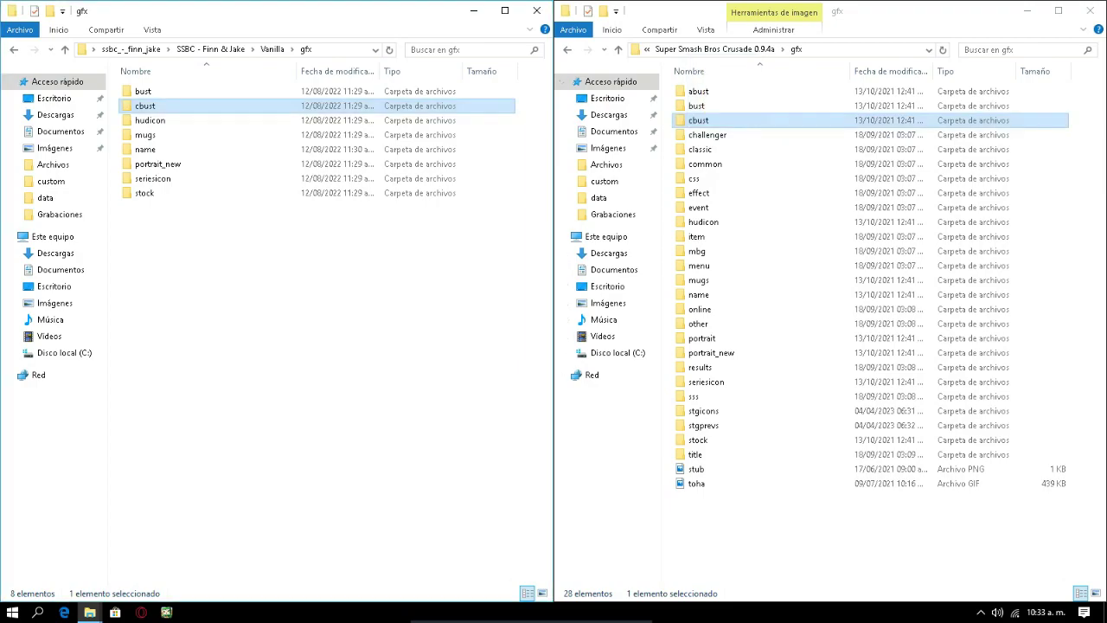
pyautogui.click(313, 329)
pyautogui.moveTo(227, 224); pyautogui.dragTo(350, 81)
pyautogui.click(338, 286)
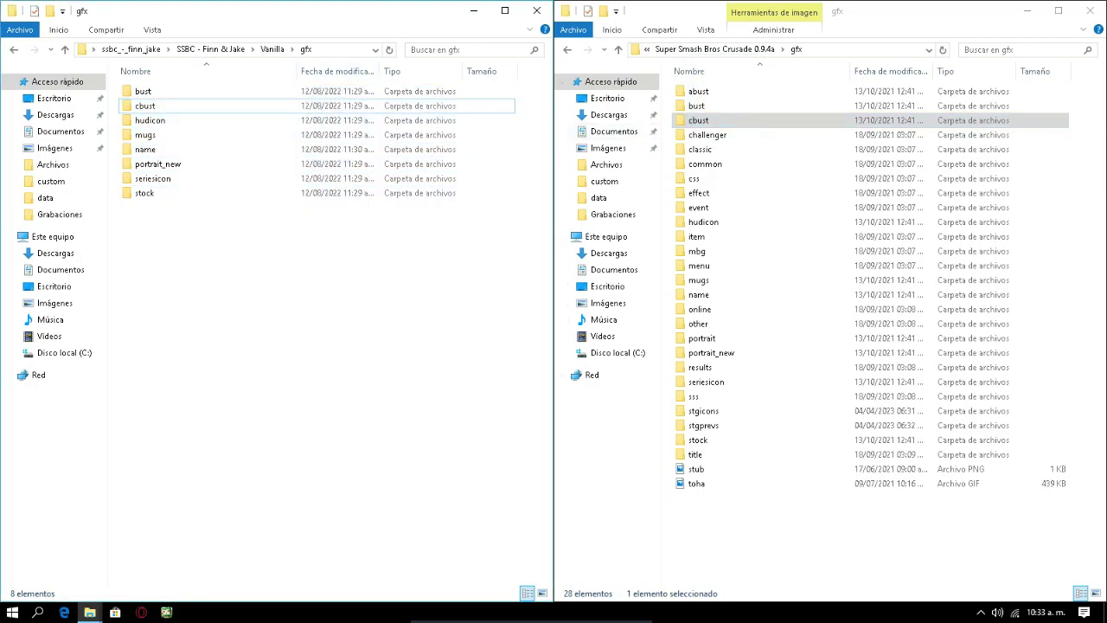
pyautogui.moveTo(800, 548); pyautogui.dragTo(737, 104)
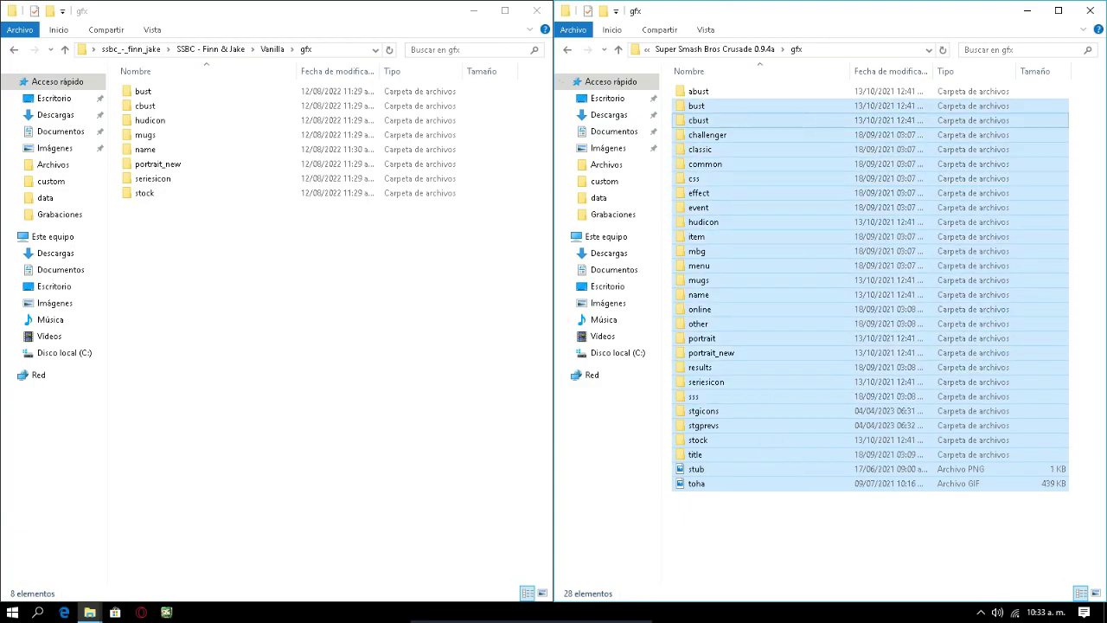
pyautogui.click(346, 277)
# Copy all the finn images from the mod's bust folder into the game's gfx bust folder and return to the game's gfx folder.
pyautogui.doubleClick(173, 91)
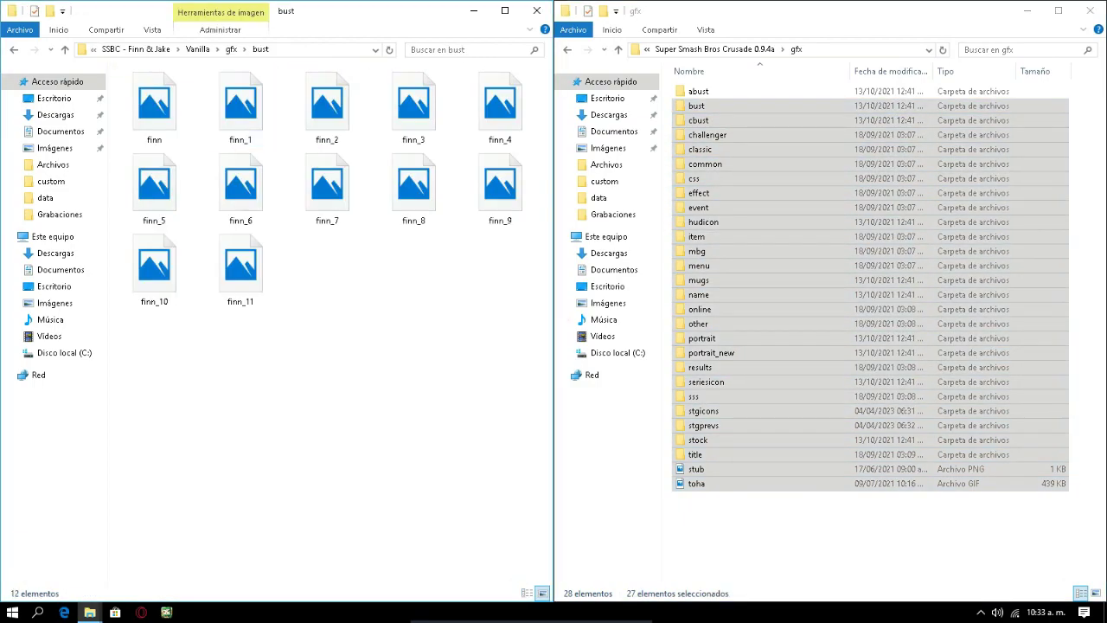
pyautogui.click(783, 536)
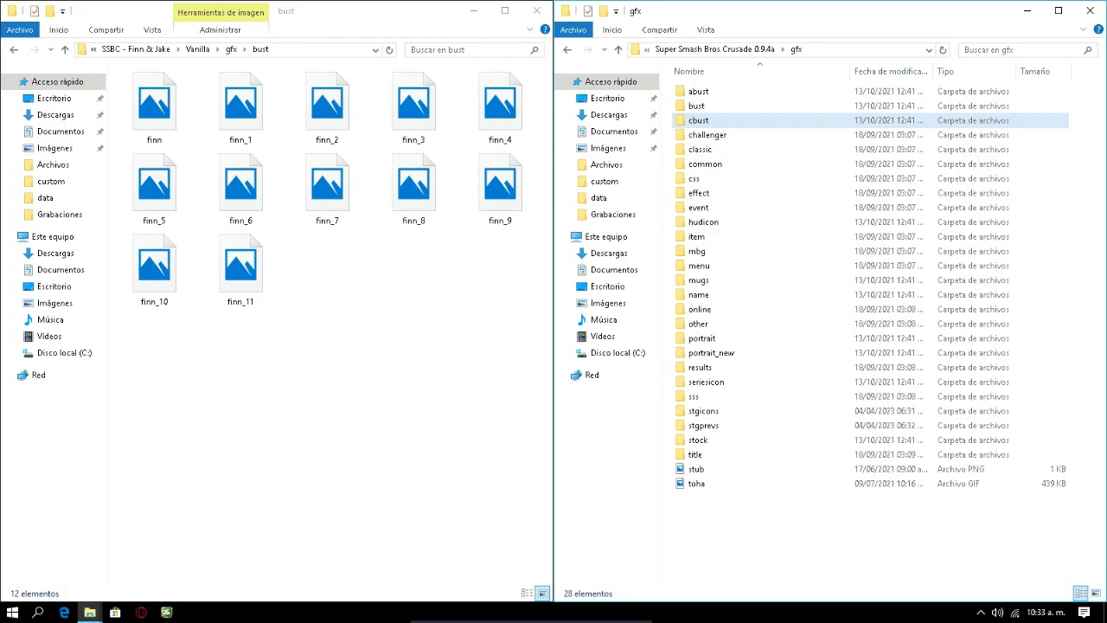
pyautogui.doubleClick(740, 107)
pyautogui.moveTo(156, 331); pyautogui.dragTo(543, 67)
pyautogui.rightClick(476, 98)
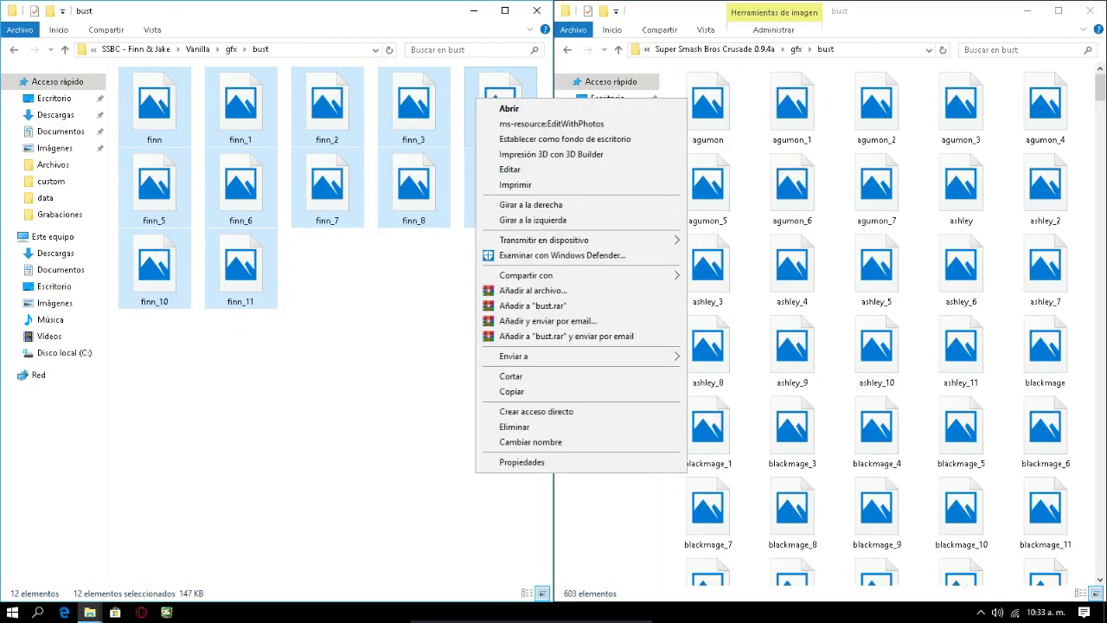
pyautogui.click(510, 392)
pyautogui.scroll(-3, 960, 380)
pyautogui.rightClick(915, 394)
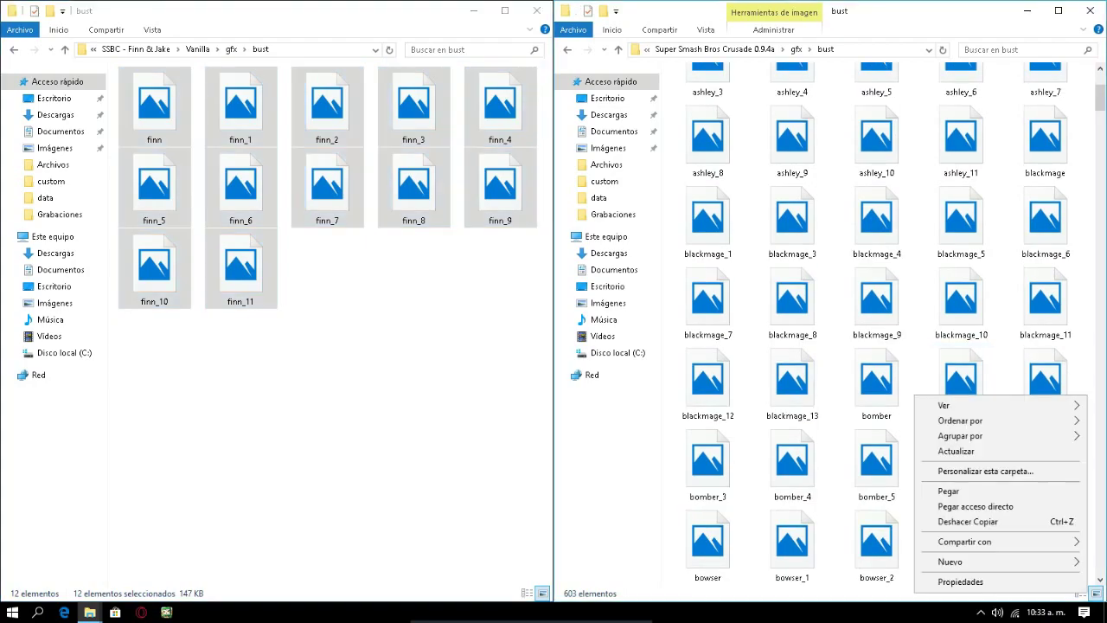
pyautogui.click(951, 491)
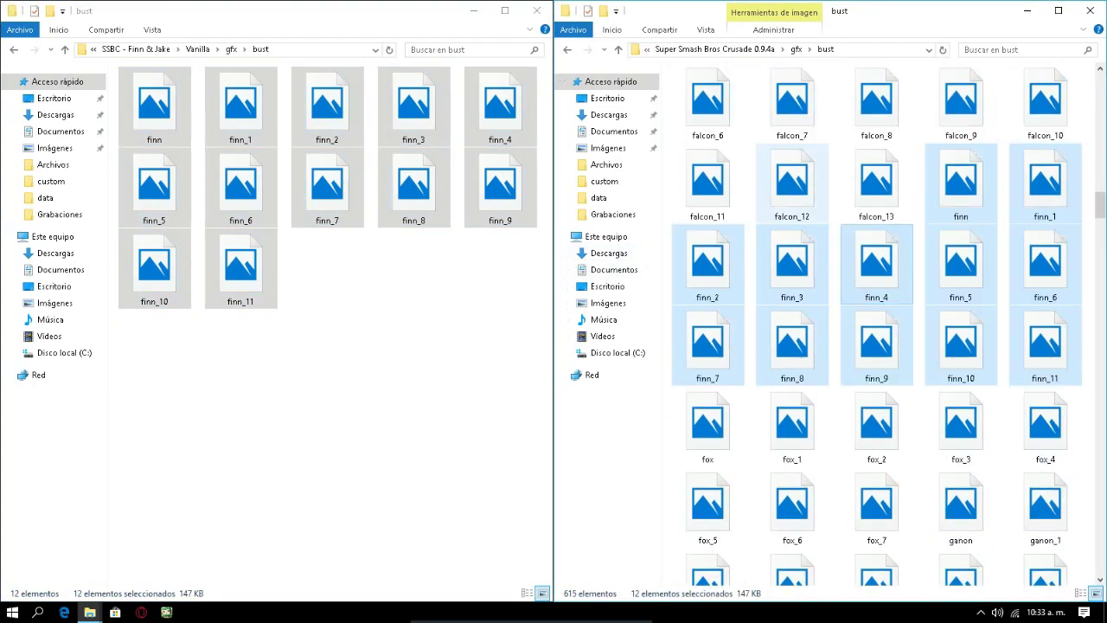
pyautogui.click(567, 50)
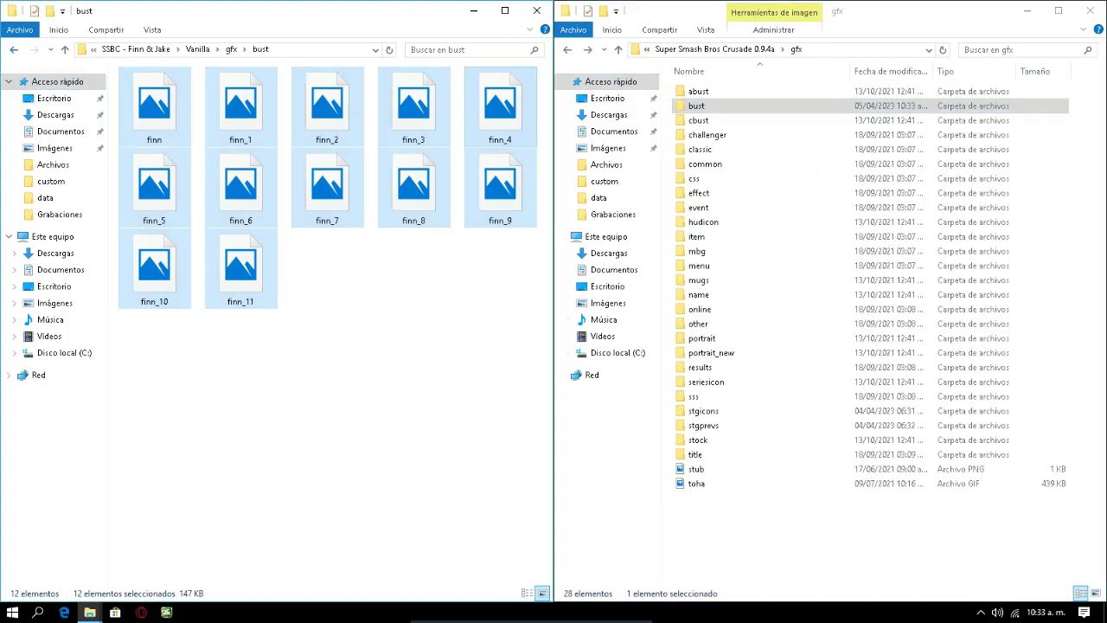
# Copy the finn image from the mod's cbust folder into the game's gfx cbust folder and return both windows to gfx.
pyautogui.hotkey('alt', 'Tab')
pyautogui.hotkey('alt', 'Up')
pyautogui.press('Down')
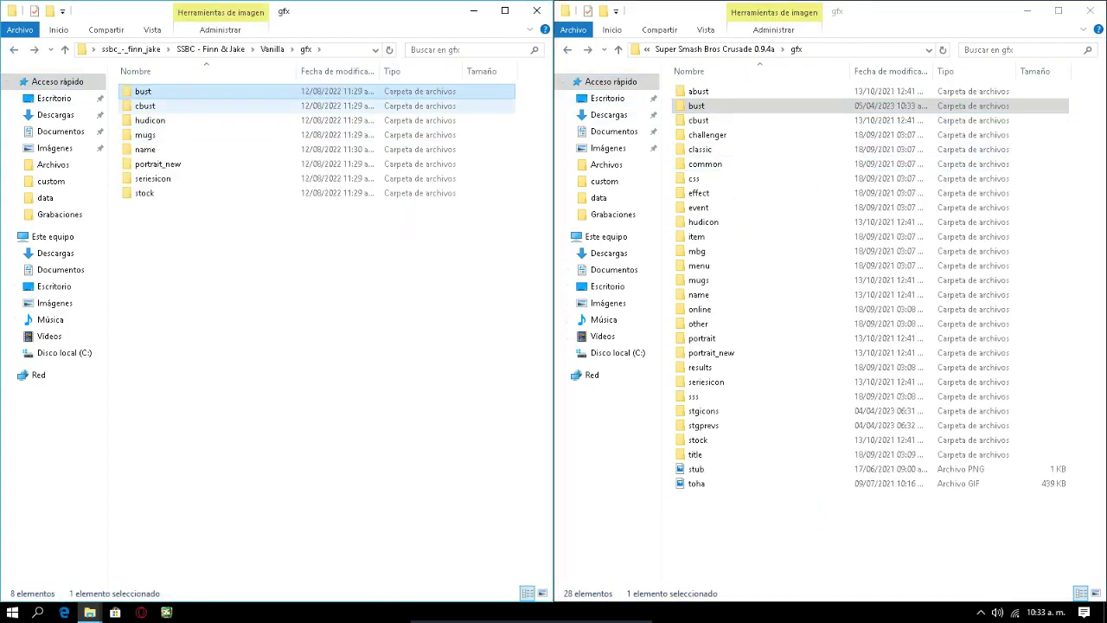
pyautogui.press('Return')
pyautogui.doubleClick(698, 120)
pyautogui.click(154, 108)
pyautogui.rightClick(176, 125)
pyautogui.click(211, 449)
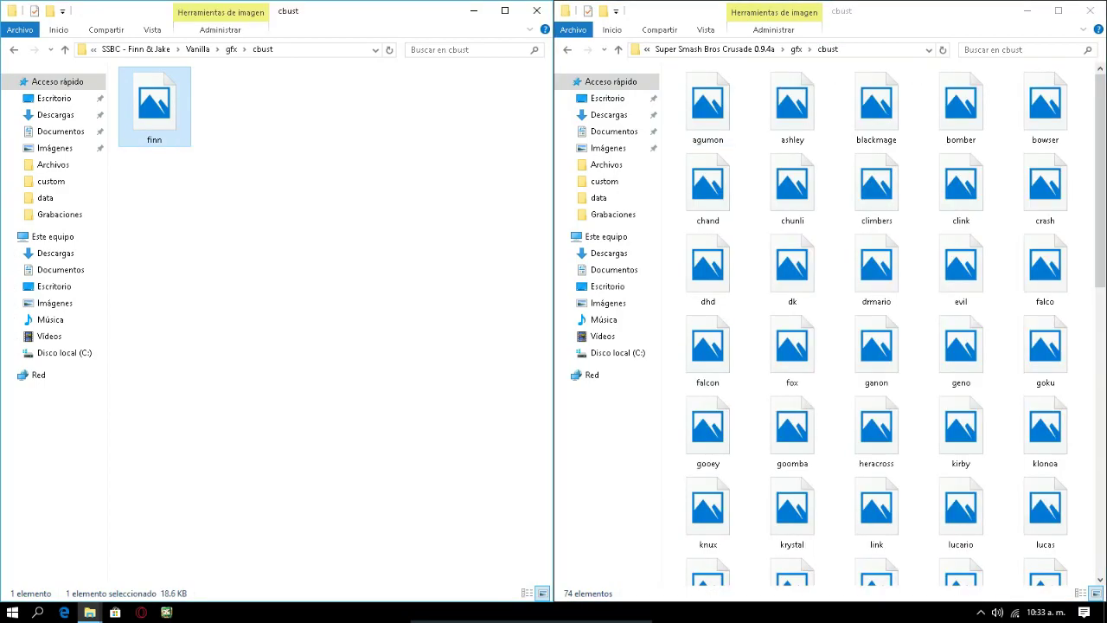
pyautogui.rightClick(836, 265)
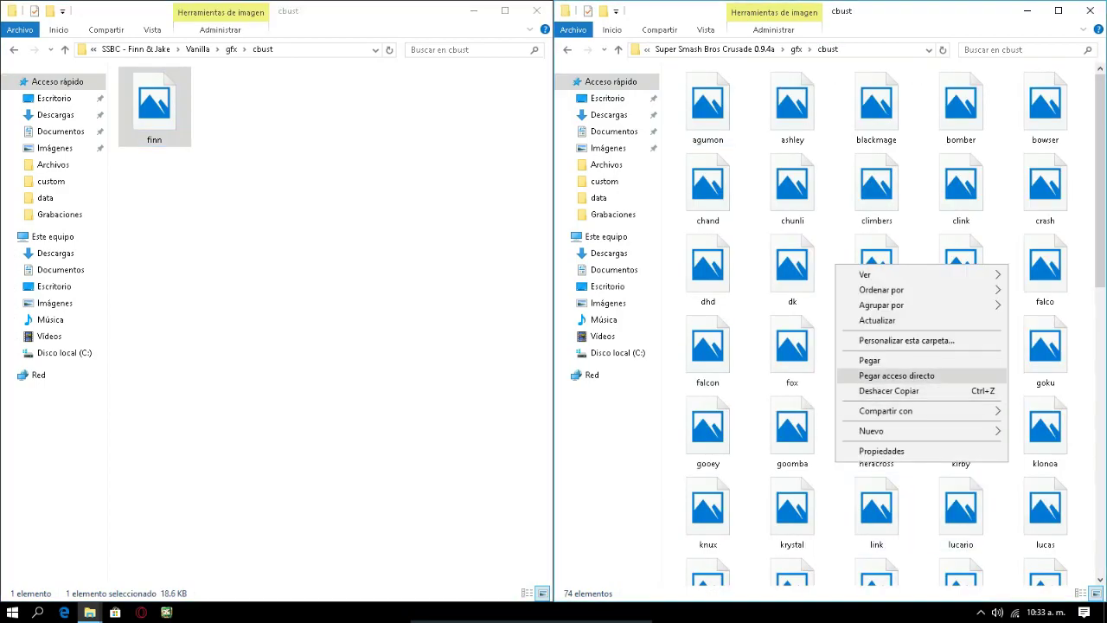
pyautogui.click(871, 359)
pyautogui.click(567, 50)
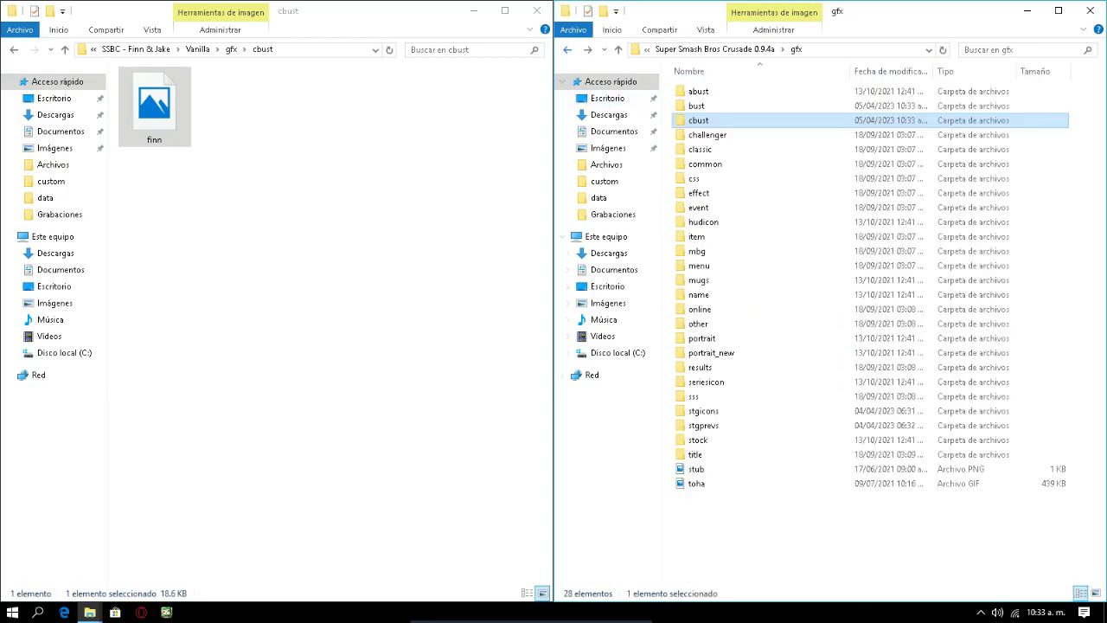
pyautogui.click(14, 50)
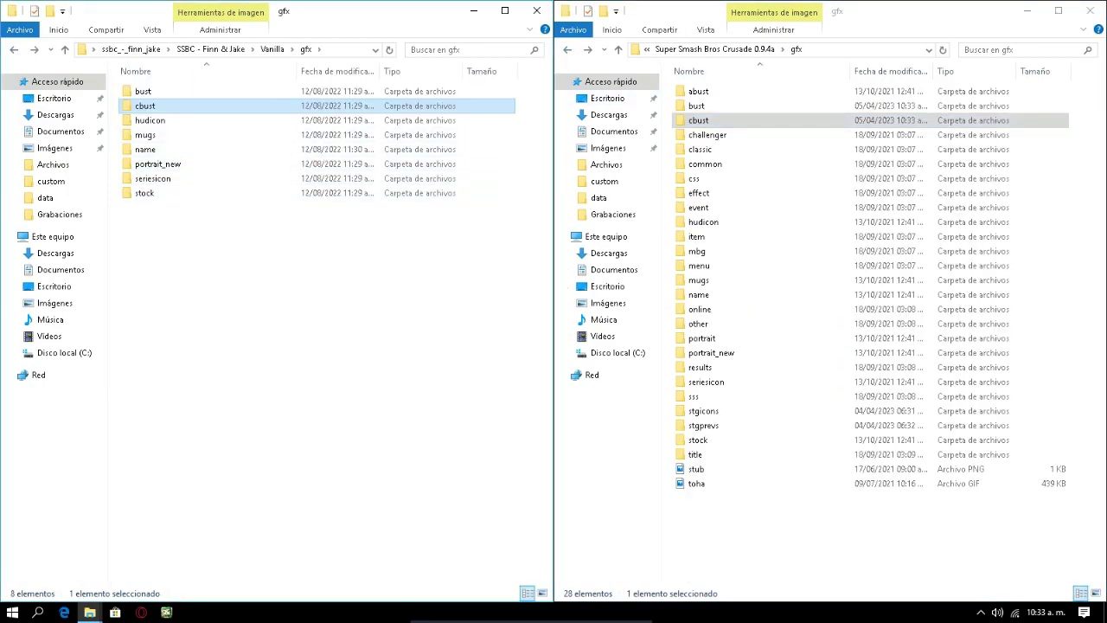
# Copy the adventuretime image from the mod's hudicon folder into the game's gfx hudicon folder and return both windows to gfx.
pyautogui.doubleClick(154, 121)
pyautogui.click(154, 114)
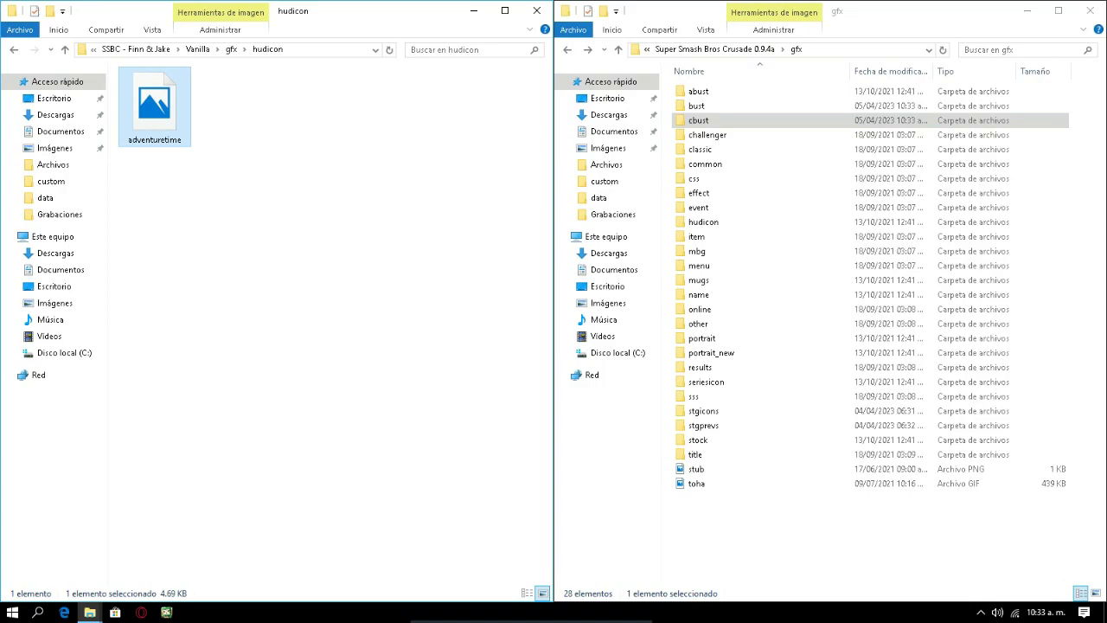
pyautogui.hotkey('alt', 'Left')
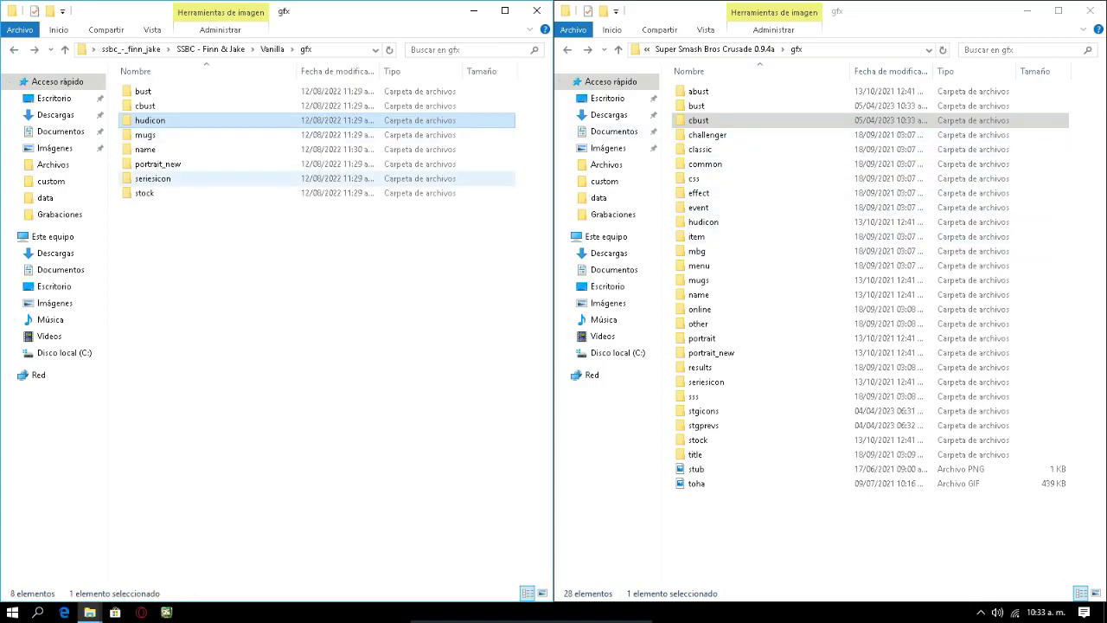
pyautogui.hotkey('alt', 'Right')
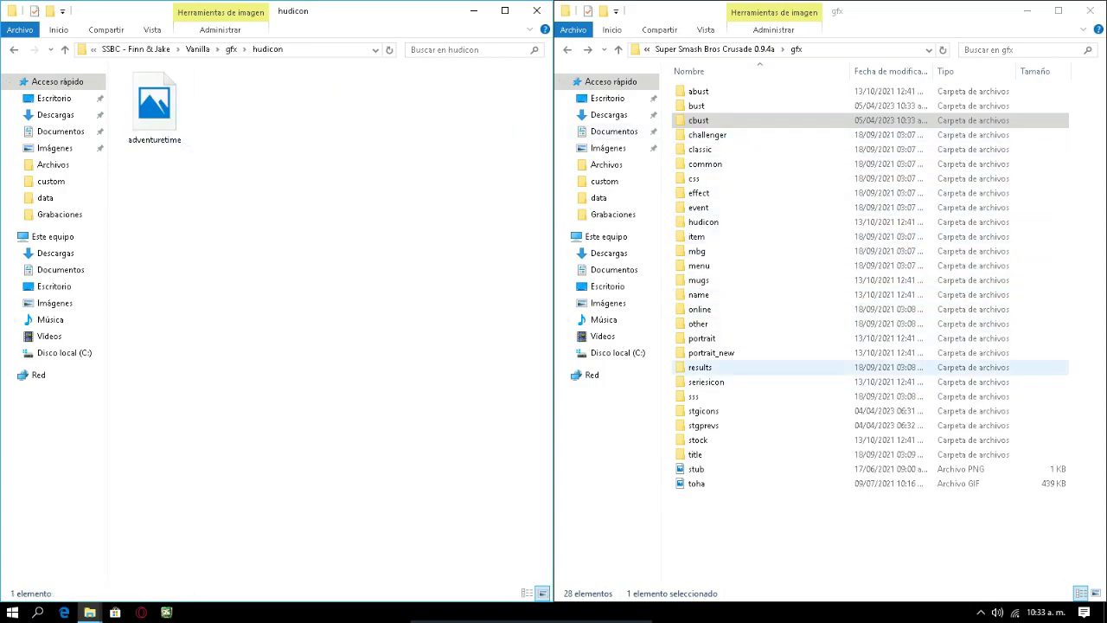
pyautogui.doubleClick(876, 223)
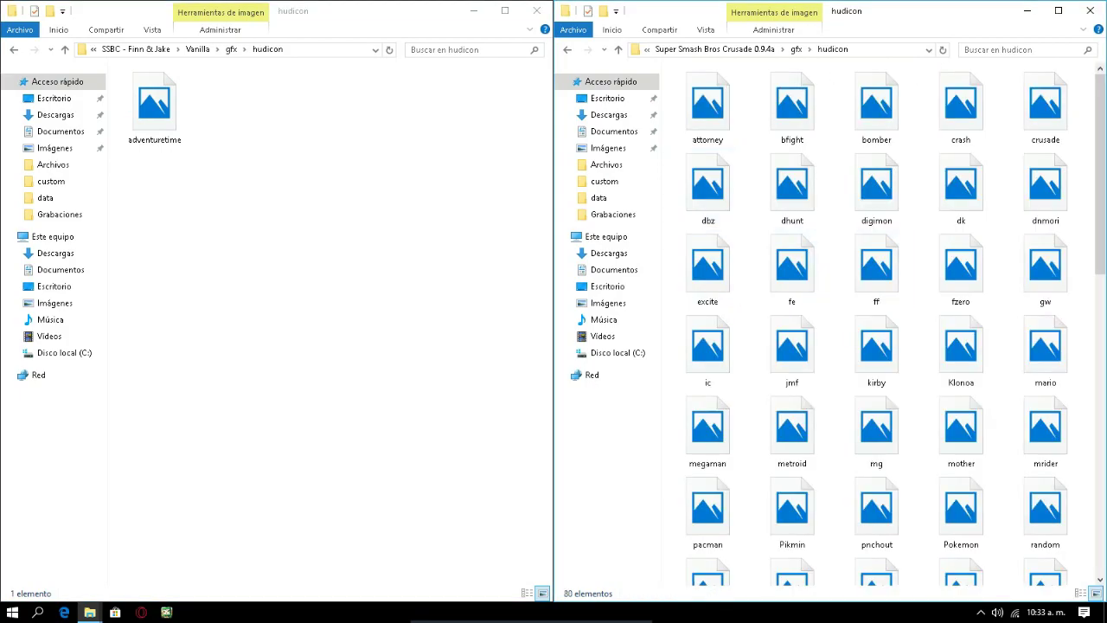
pyautogui.hotkey('ctrl', 'v')
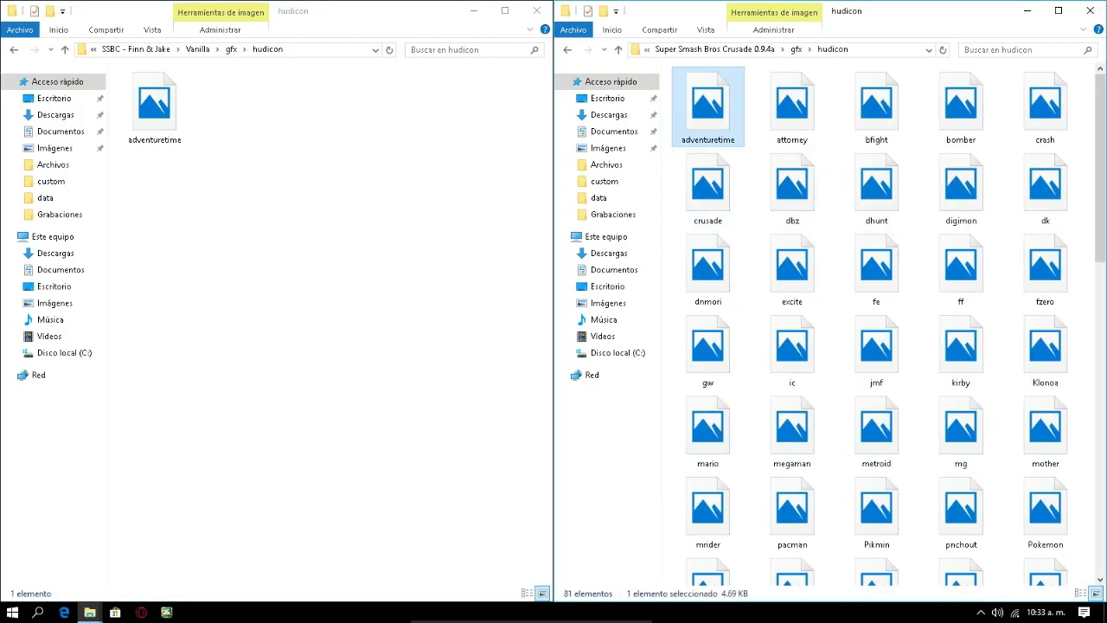
pyautogui.hotkey('alt', 'Left')
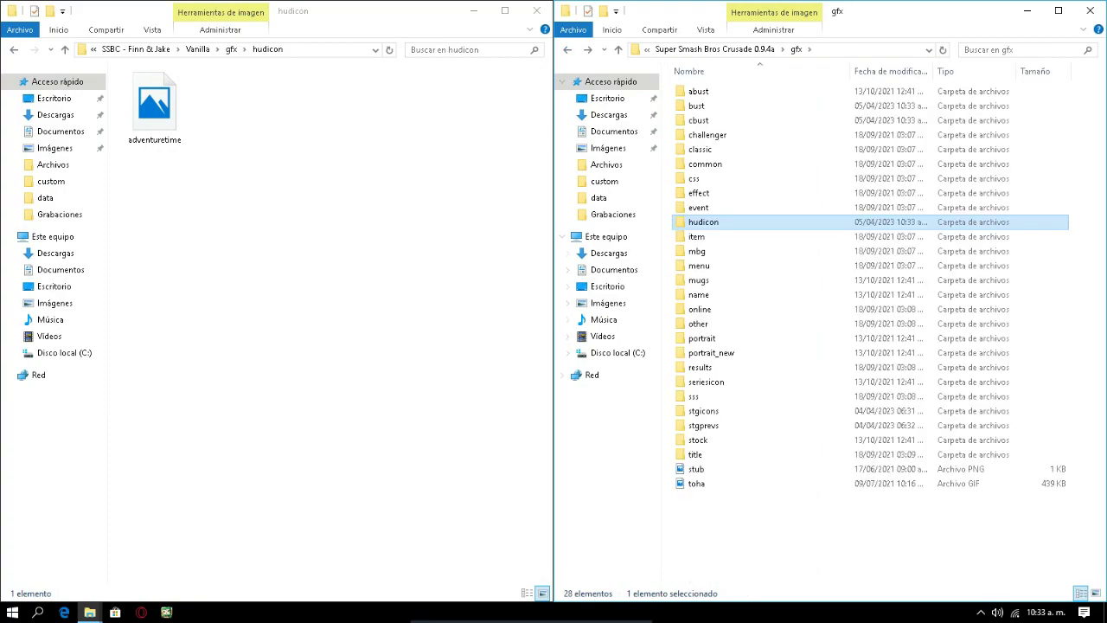
pyautogui.hotkey('alt', 'Left')
# Copy the finn image from the mod's mugs folder into the game's gfx mugs folder and return both windows to gfx.
pyautogui.press('Return')
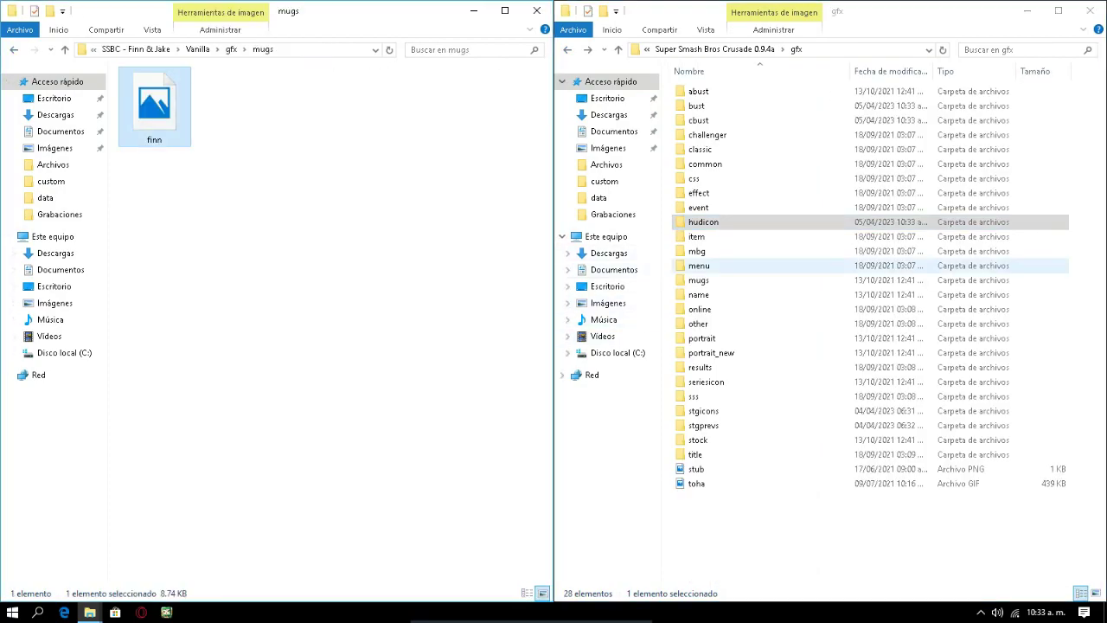
pyautogui.click(720, 281)
pyautogui.doubleClick(714, 280)
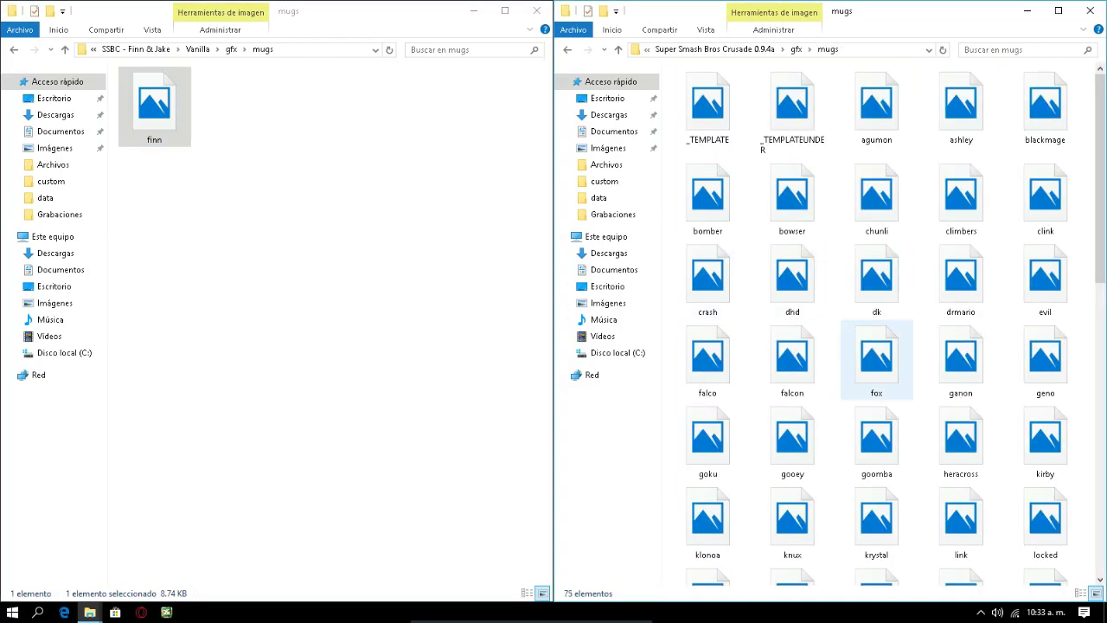
pyautogui.click(877, 361)
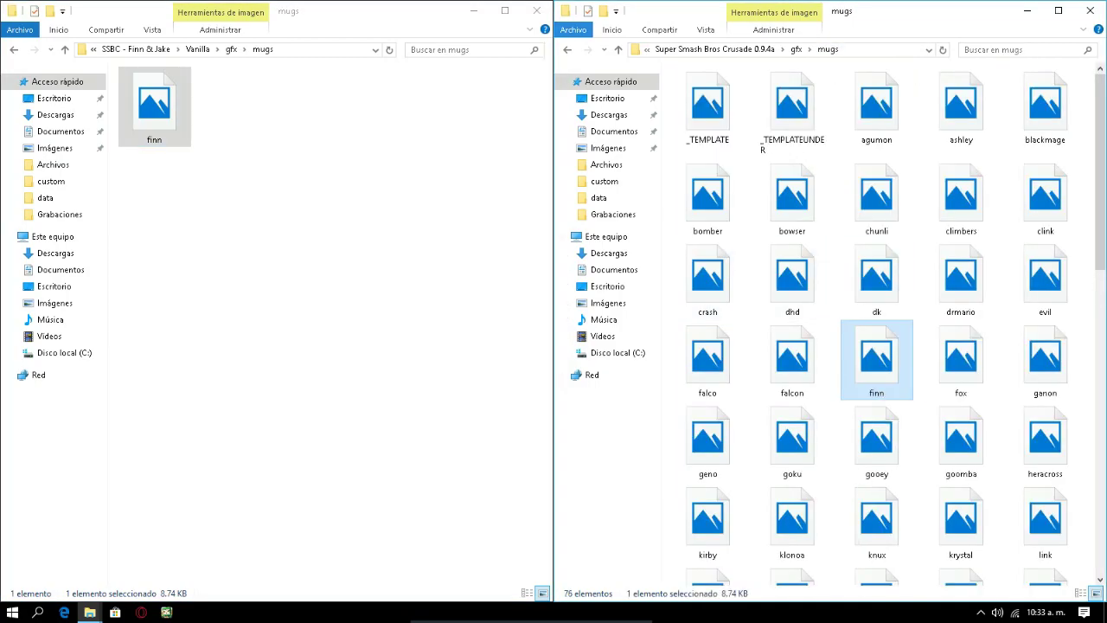
pyautogui.press('BackSpace')
pyautogui.click(13, 49)
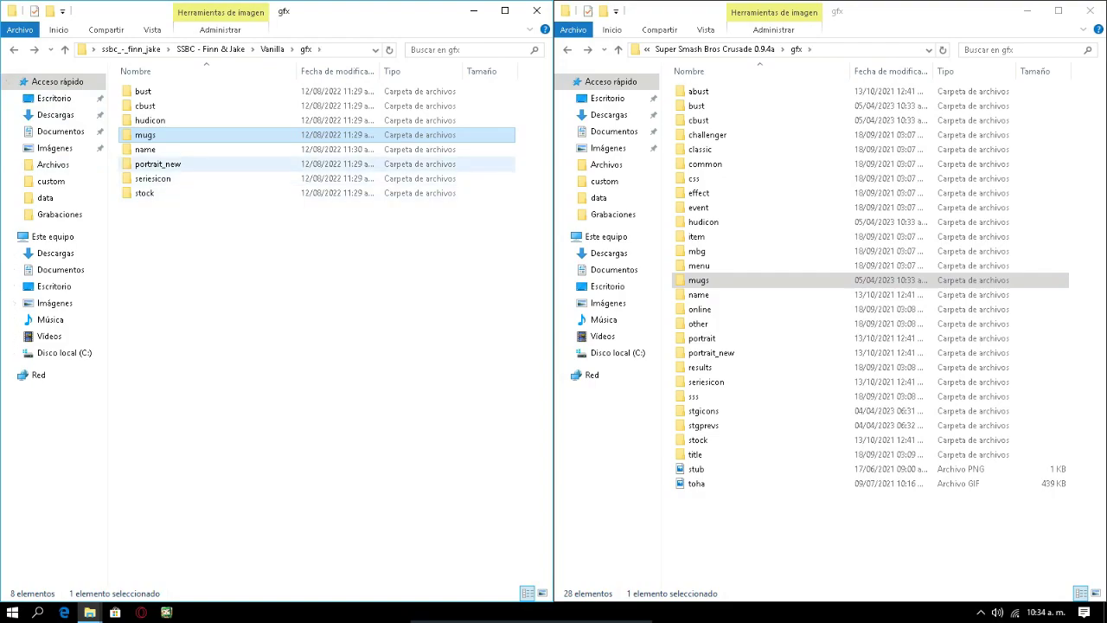
# Try to transfer the finn_0 image from the mod's name folder into the game's gfx name folder.
pyautogui.click(157, 164)
pyautogui.doubleClick(156, 150)
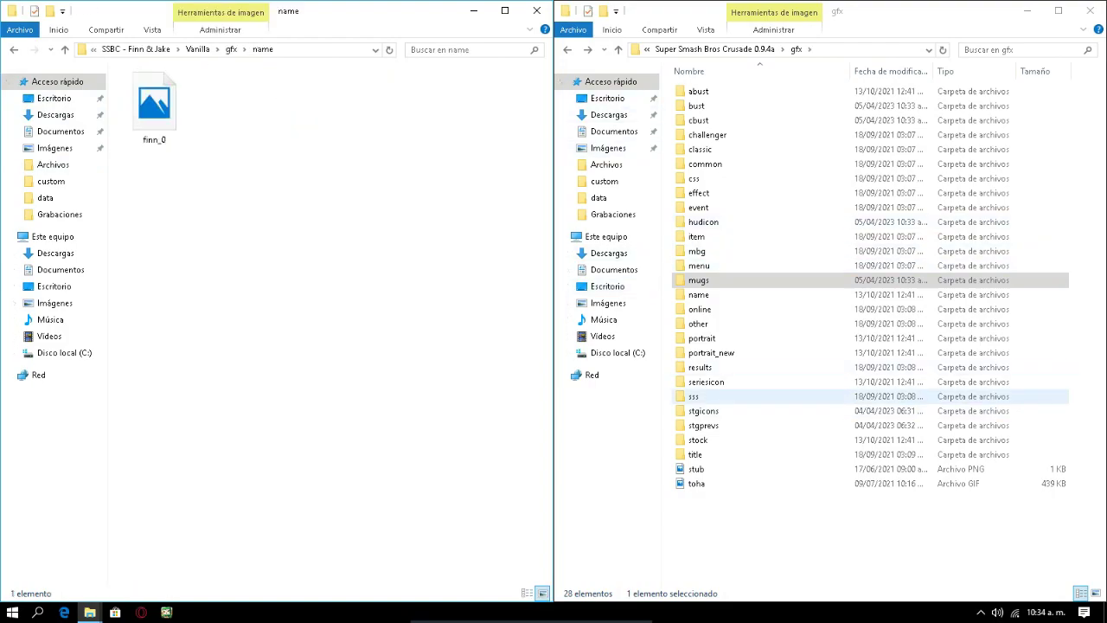
pyautogui.press('Down')
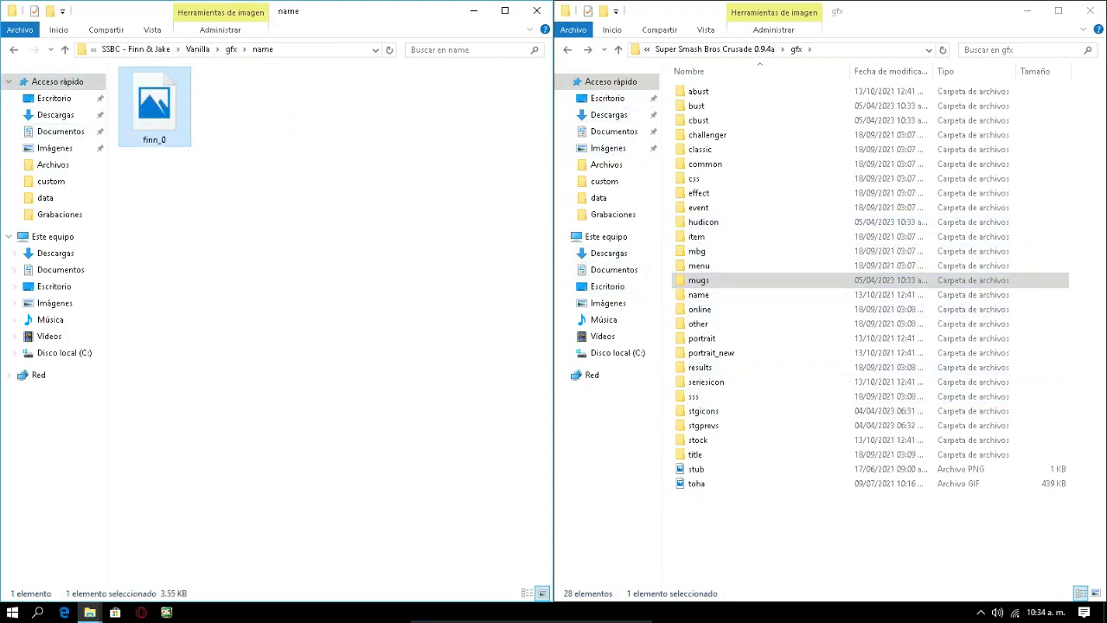
pyautogui.press('BackSpace')
pyautogui.click(778, 536)
pyautogui.hotkey('ctrl', 'v')
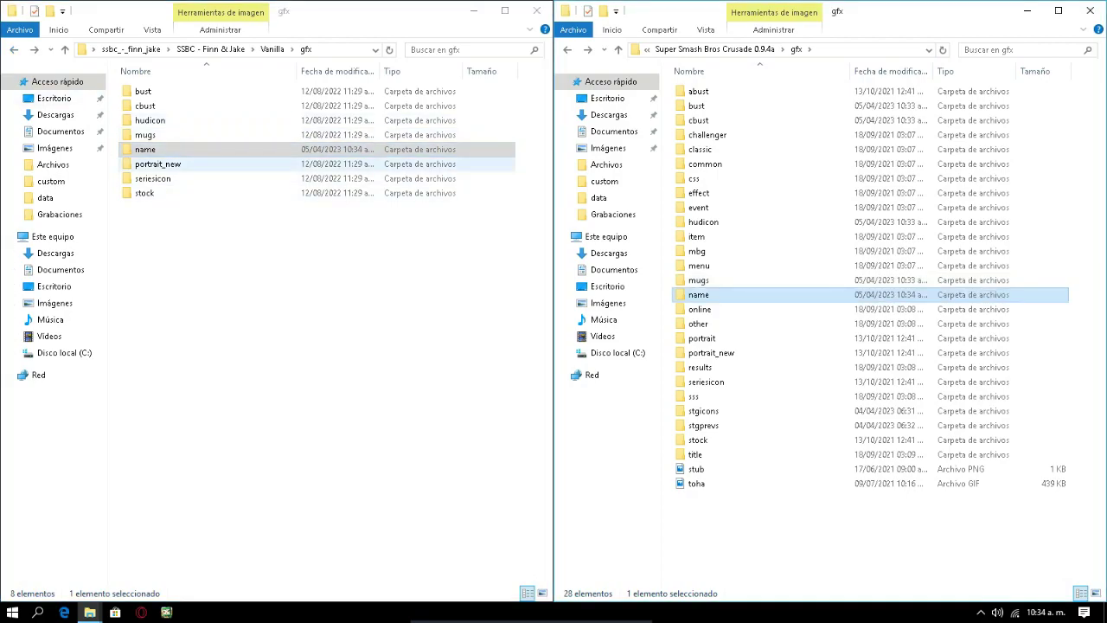
# Copy the finn_0 image from the mod's name folder into the game's gfx name folder and return both windows to gfx.
pyautogui.doubleClick(156, 150)
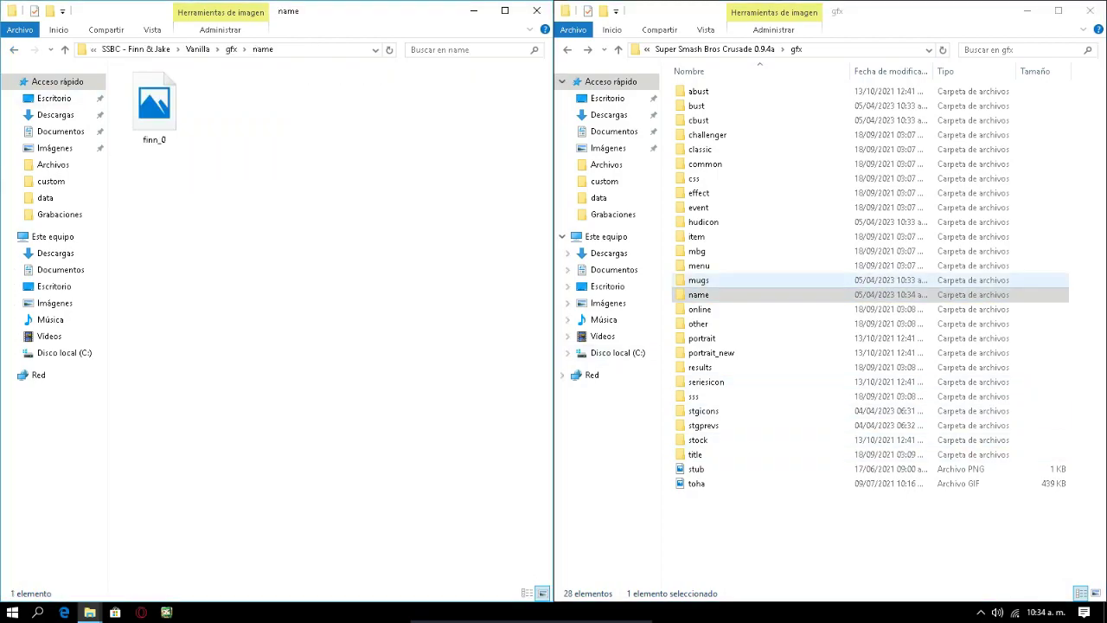
pyautogui.doubleClick(698, 294)
pyautogui.rightClick(156, 109)
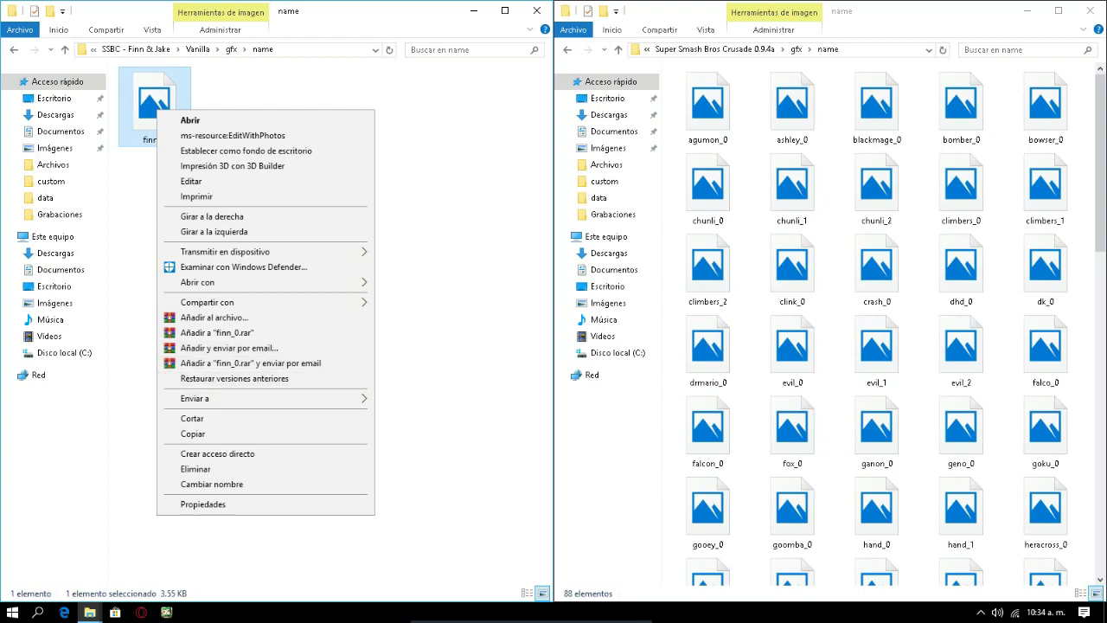
pyautogui.click(199, 435)
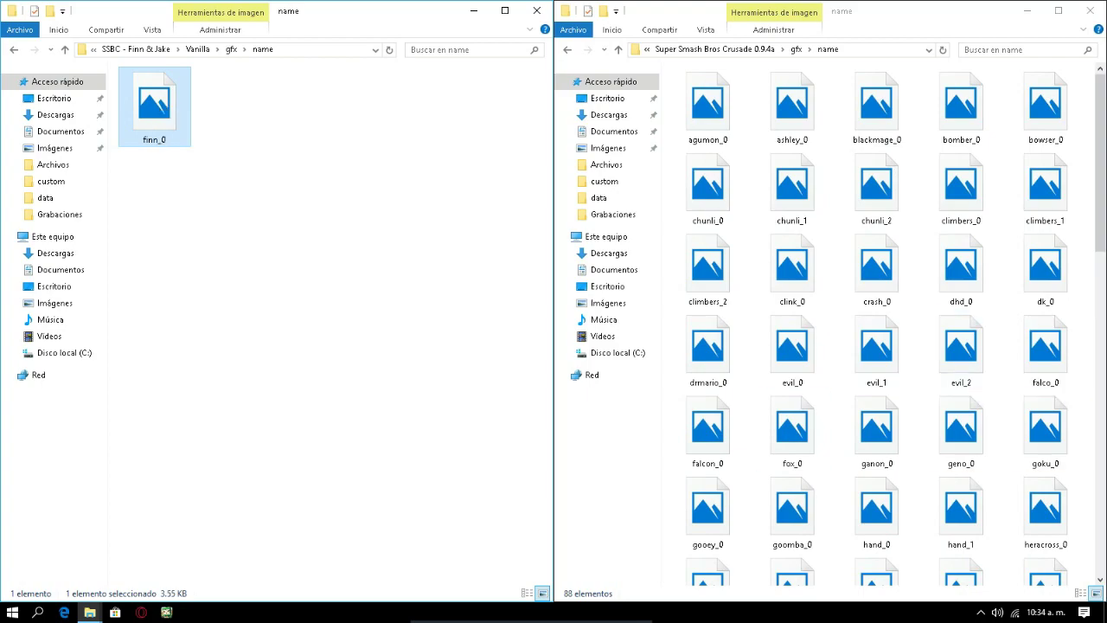
pyautogui.rightClick(920, 375)
pyautogui.click(953, 469)
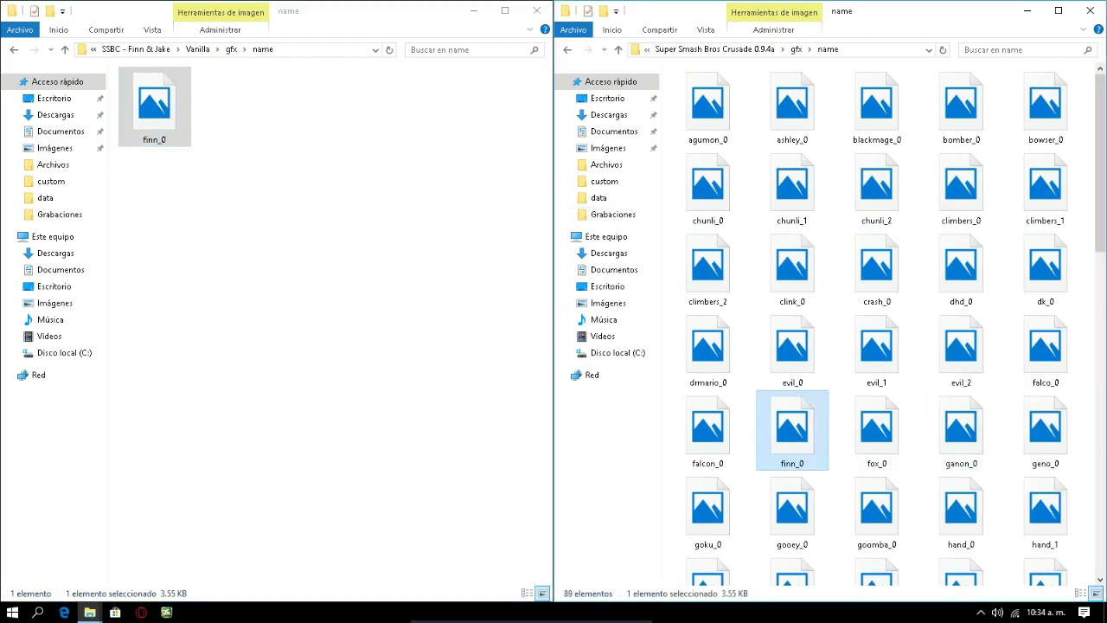
pyautogui.click(14, 50)
pyautogui.click(567, 49)
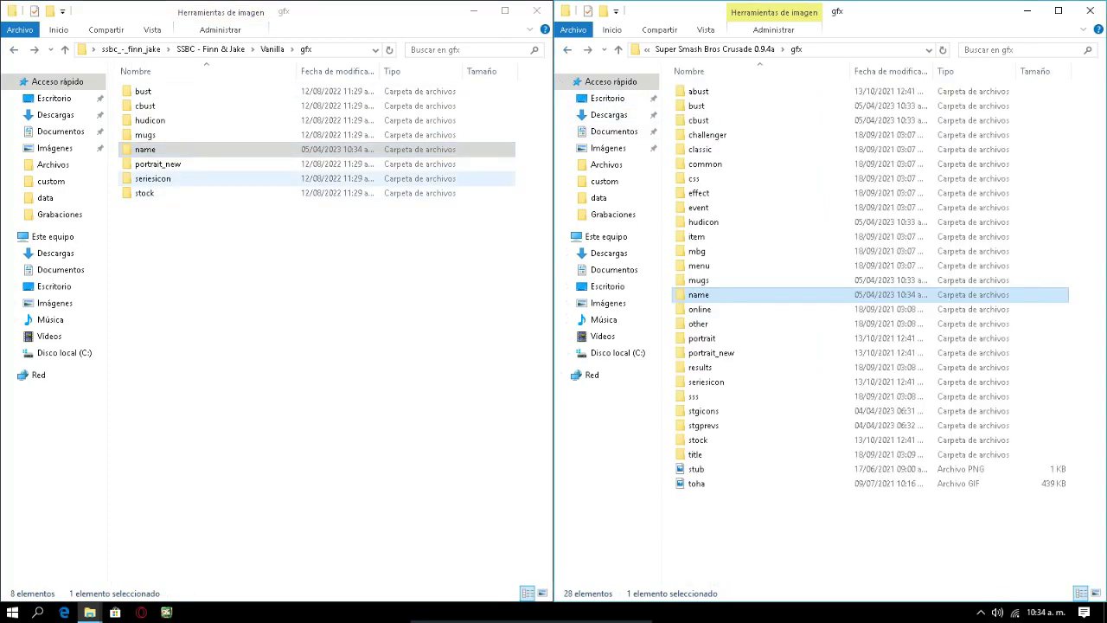
# Copy all the finn images from the mod's portrait_new folder into the game's gfx portrait_new folder and return both windows to gfx.
pyautogui.doubleClick(159, 163)
pyautogui.press('Return')
pyautogui.moveTo(139, 345); pyautogui.dragTo(519, 70)
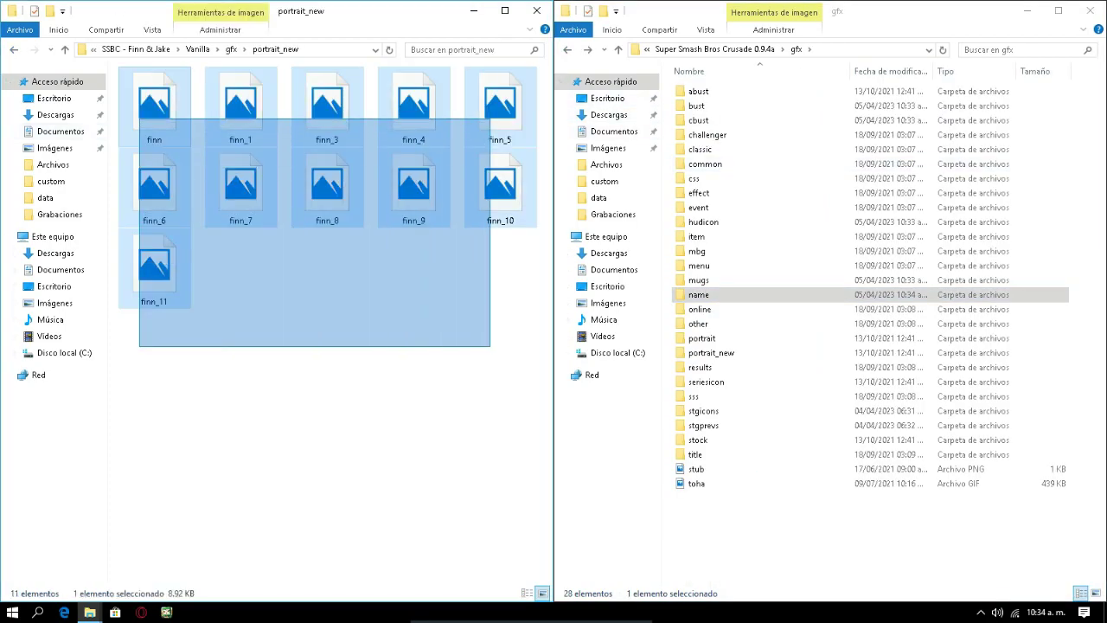
pyautogui.rightClick(489, 121)
pyautogui.click(526, 411)
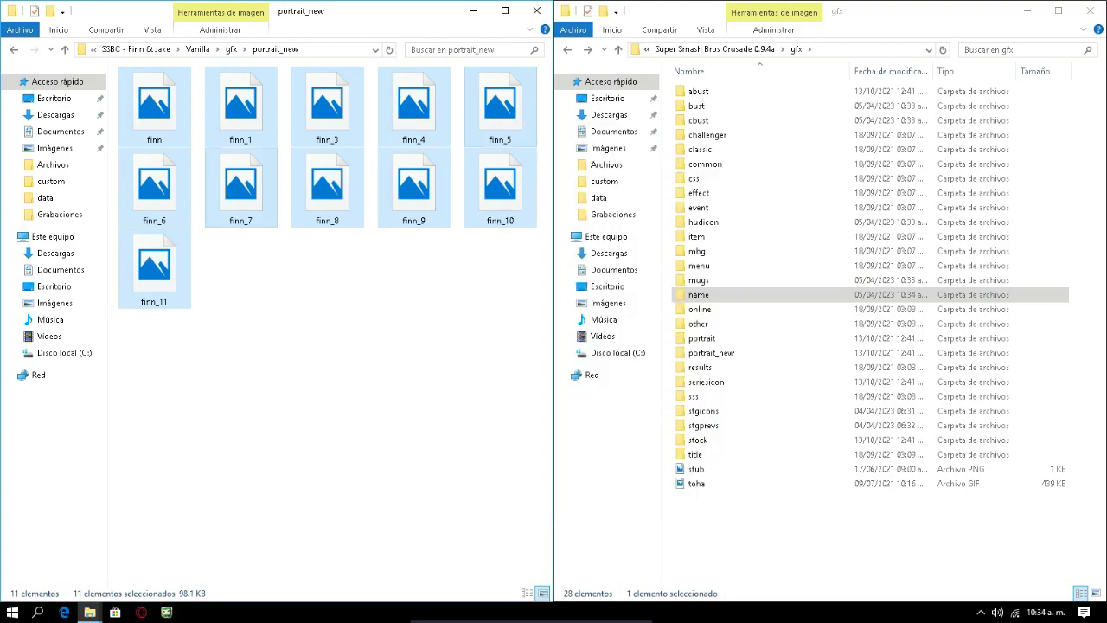
pyautogui.hotkey('alt', 'Left')
pyautogui.moveTo(178, 165); pyautogui.dragTo(186, 167)
pyautogui.doubleClick(778, 353)
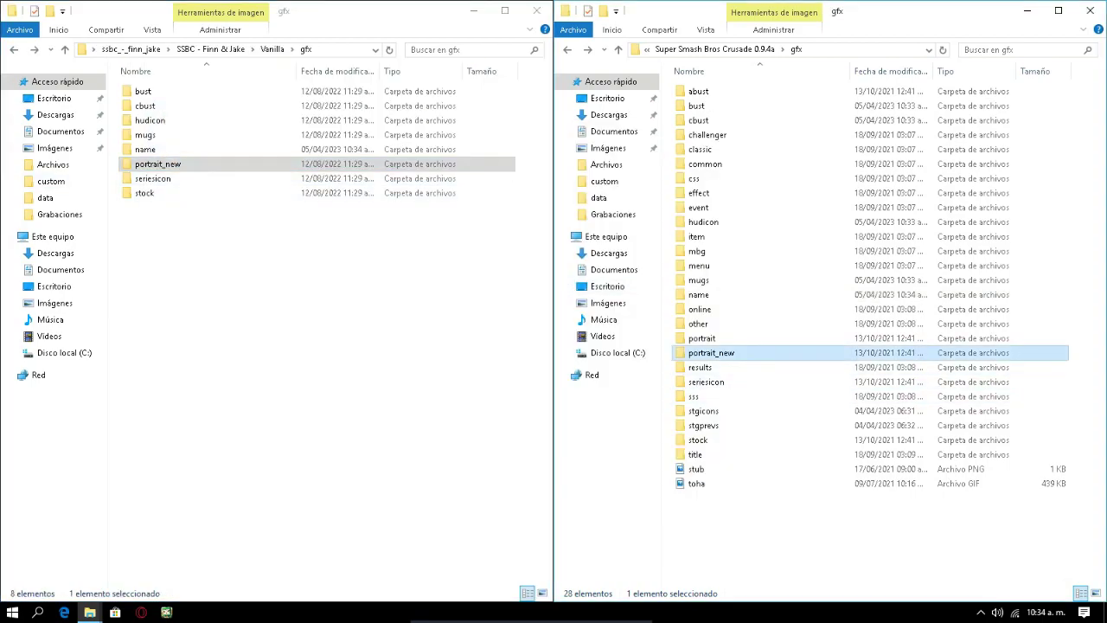
pyautogui.rightClick(1088, 427)
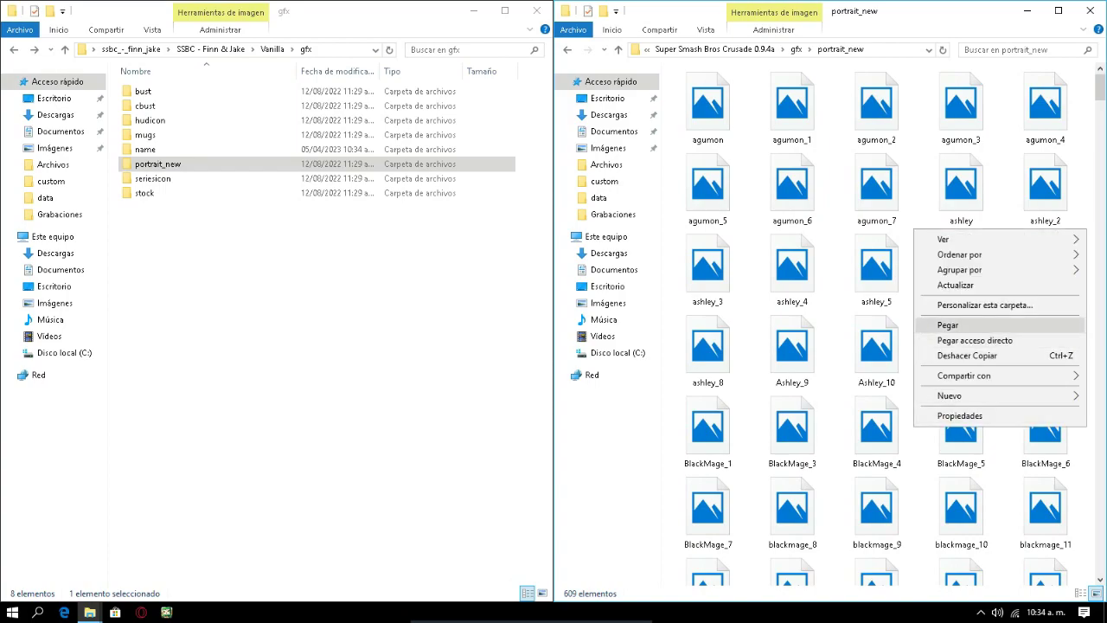
pyautogui.click(951, 322)
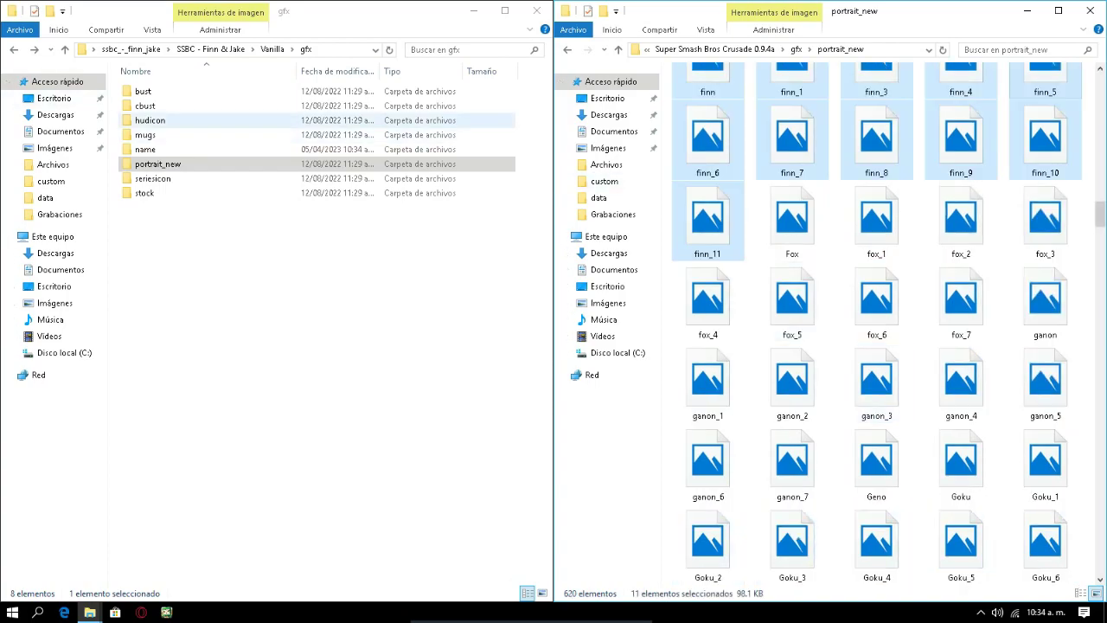
pyautogui.click(568, 49)
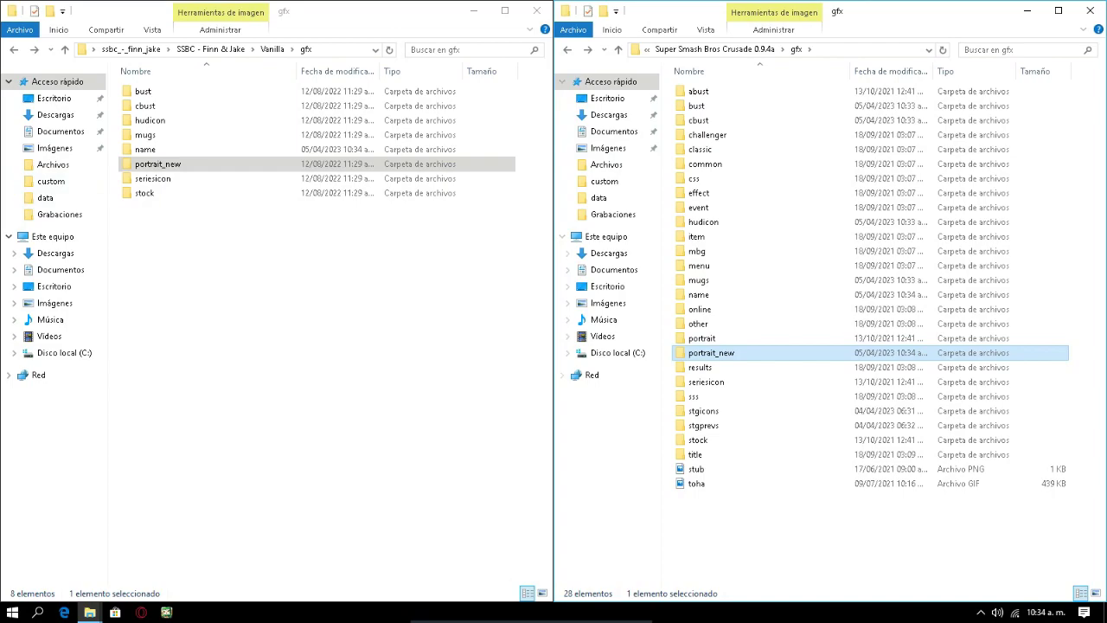
# Copy the adventuretime image from the mod's seriesicon folder into the game's gfx seriesicon folder and return both windows to gfx.
pyautogui.moveTo(165, 179); pyautogui.dragTo(749, 410)
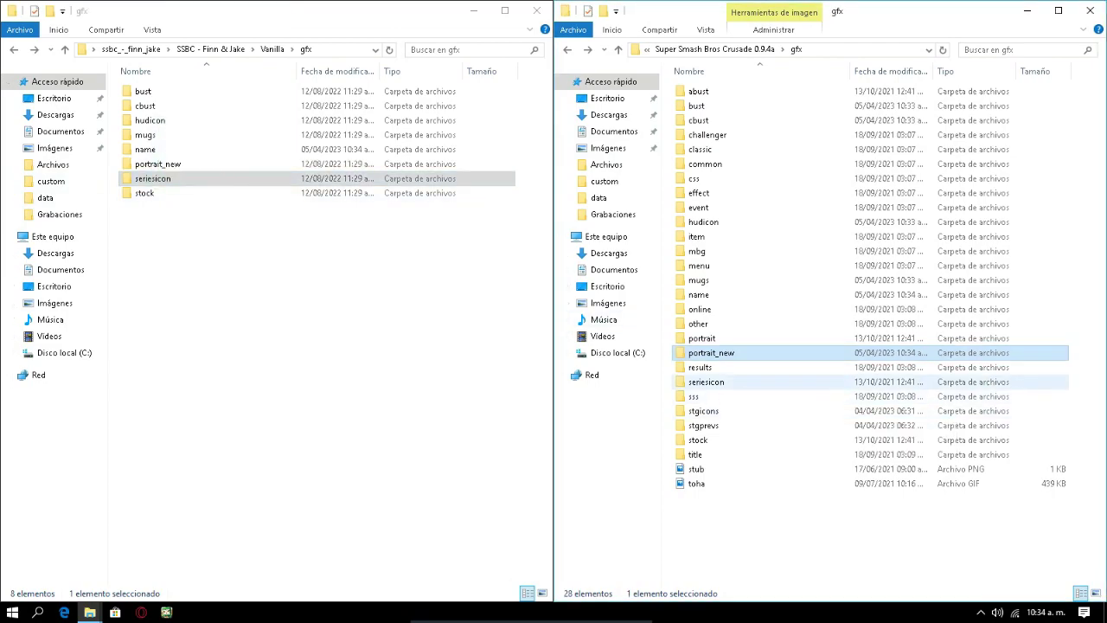
pyautogui.click(728, 382)
pyautogui.doubleClick(152, 179)
pyautogui.rightClick(147, 124)
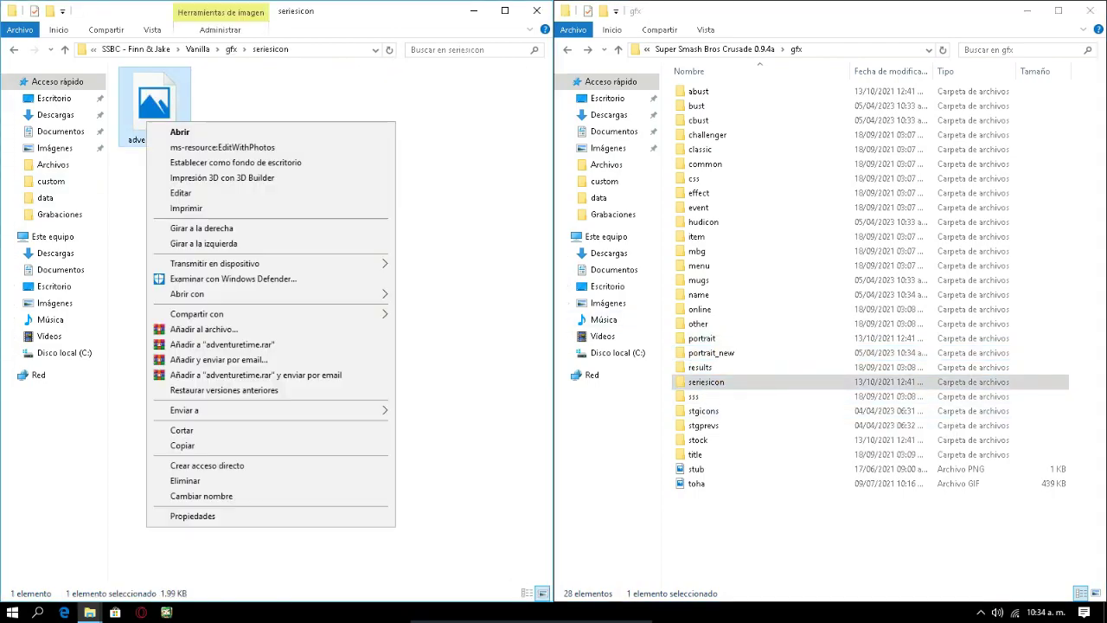
pyautogui.click(183, 444)
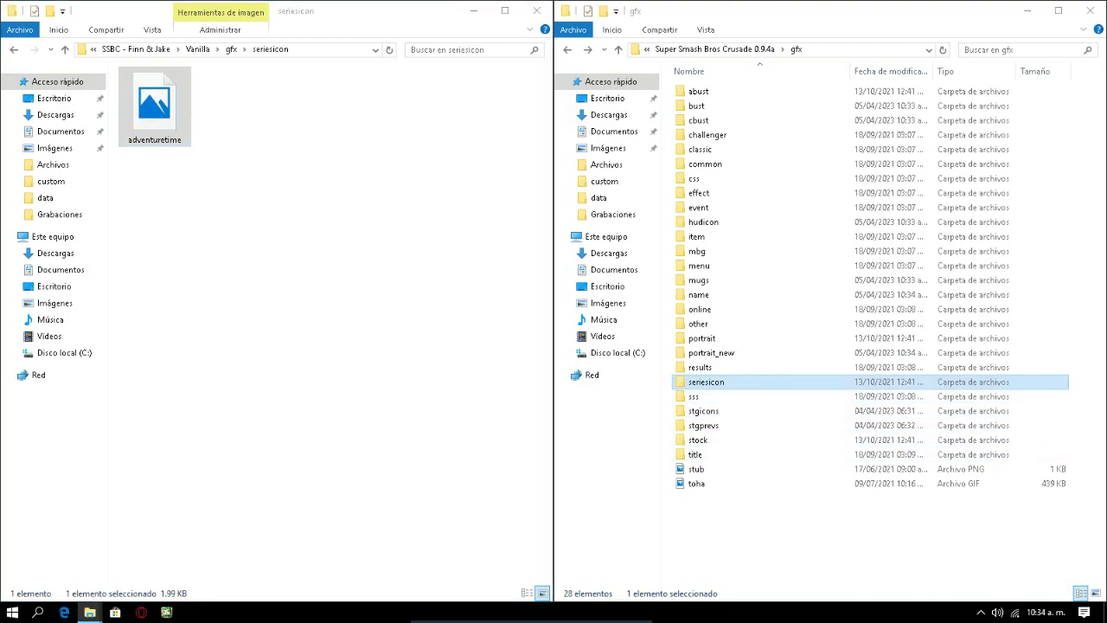
pyautogui.doubleClick(706, 382)
pyautogui.rightClick(838, 398)
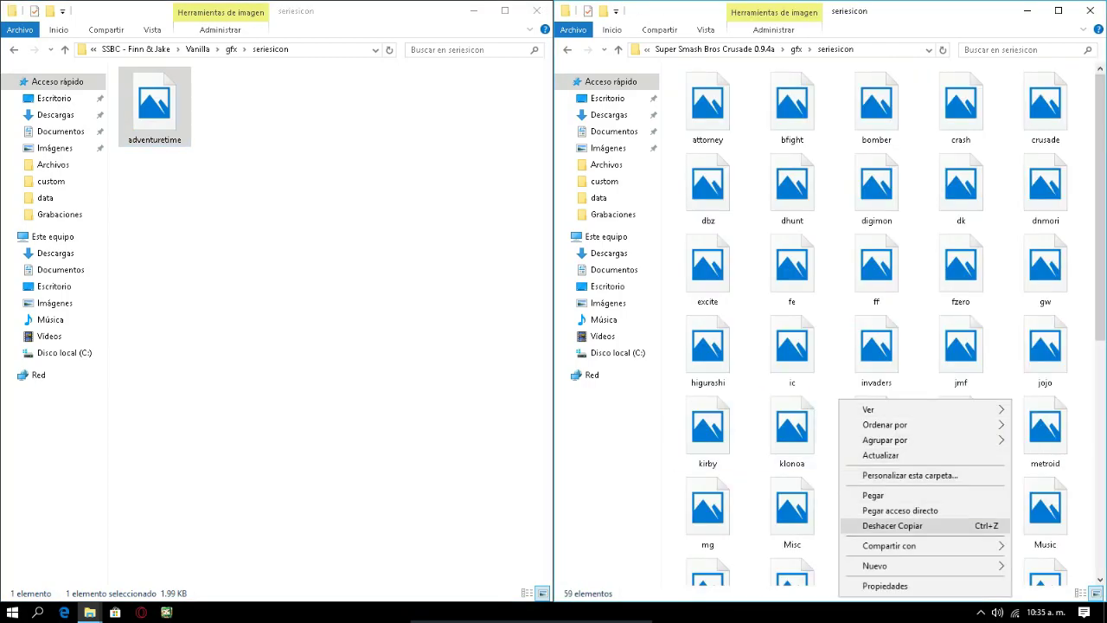
pyautogui.click(869, 495)
pyautogui.click(567, 50)
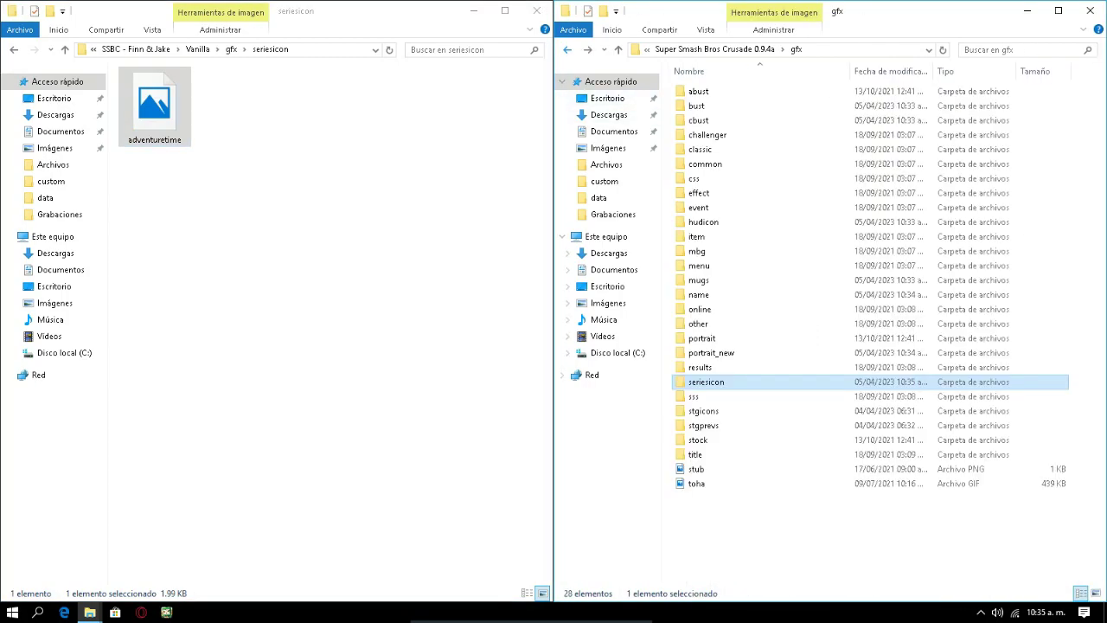
pyautogui.click(14, 51)
# Copy the finn image from the mod's stock folder into the game's gfx stock folder.
pyautogui.doubleClick(149, 192)
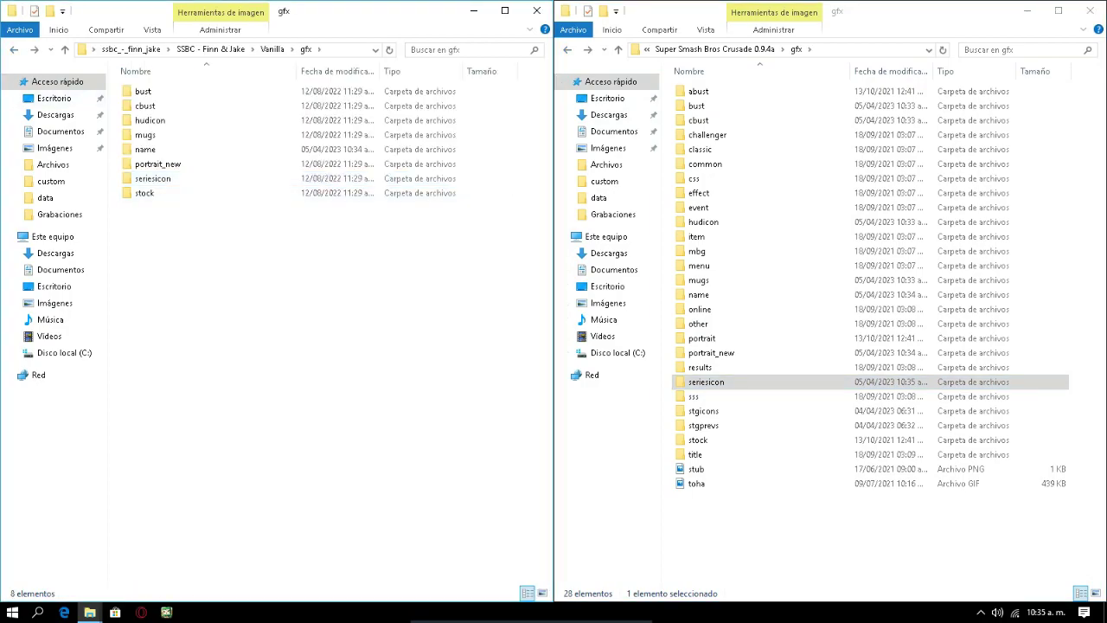
pyautogui.rightClick(163, 106)
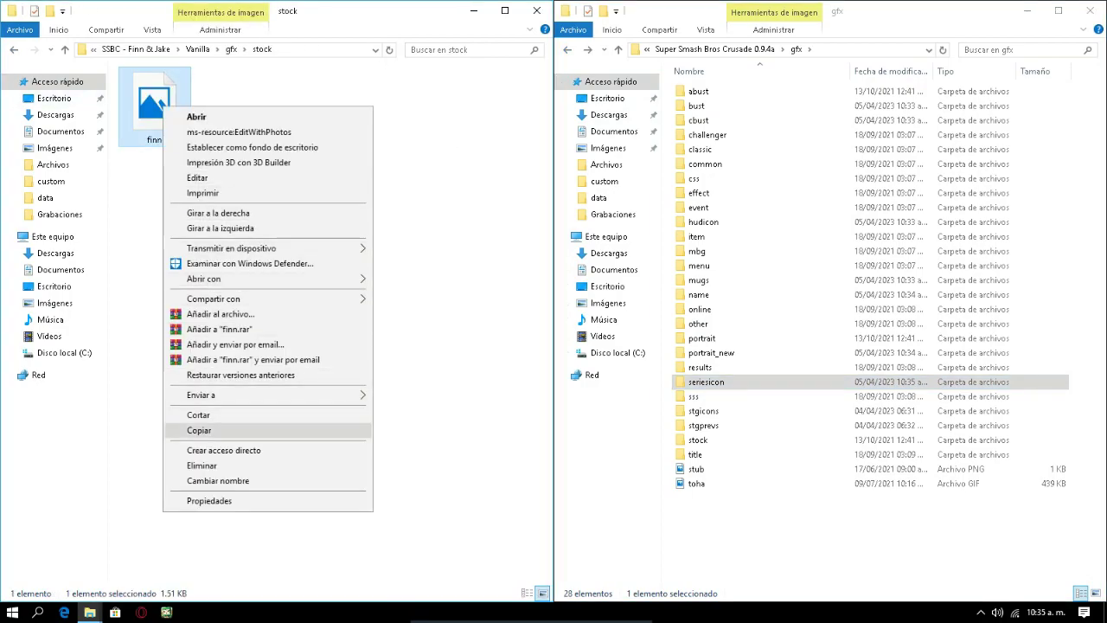
pyautogui.click(198, 430)
pyautogui.click(699, 440)
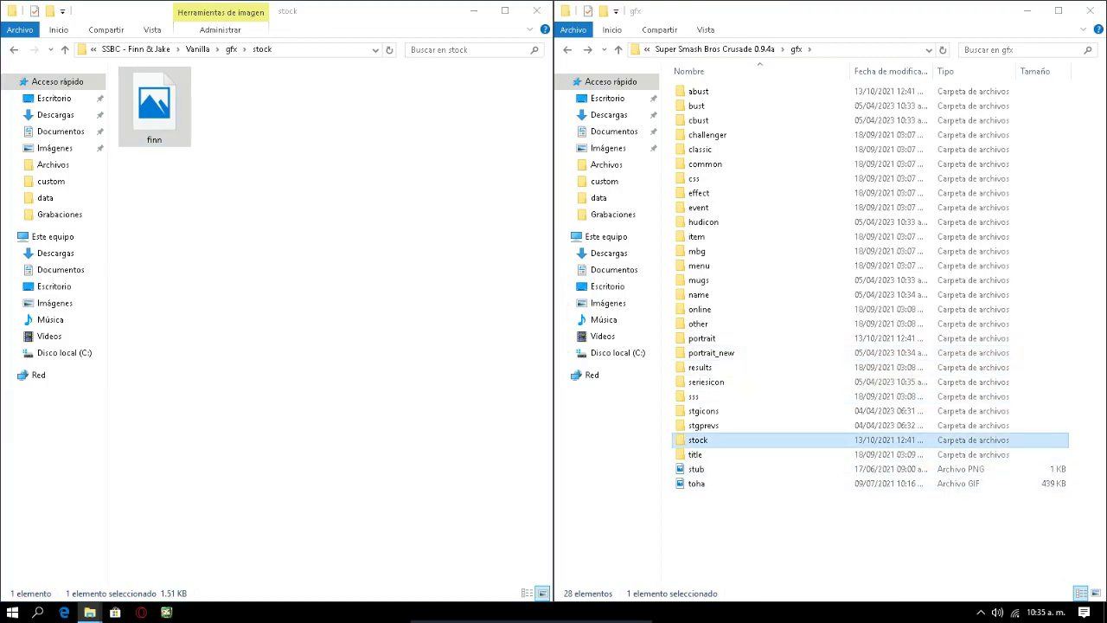
pyautogui.press('Return')
pyautogui.hotkey('shift', 'F10')
pyautogui.press('Up')
pyautogui.press('Up')
pyautogui.press('Up')
pyautogui.press('Up')
pyautogui.press('Up')
pyautogui.press('Up')
pyautogui.press('Return')
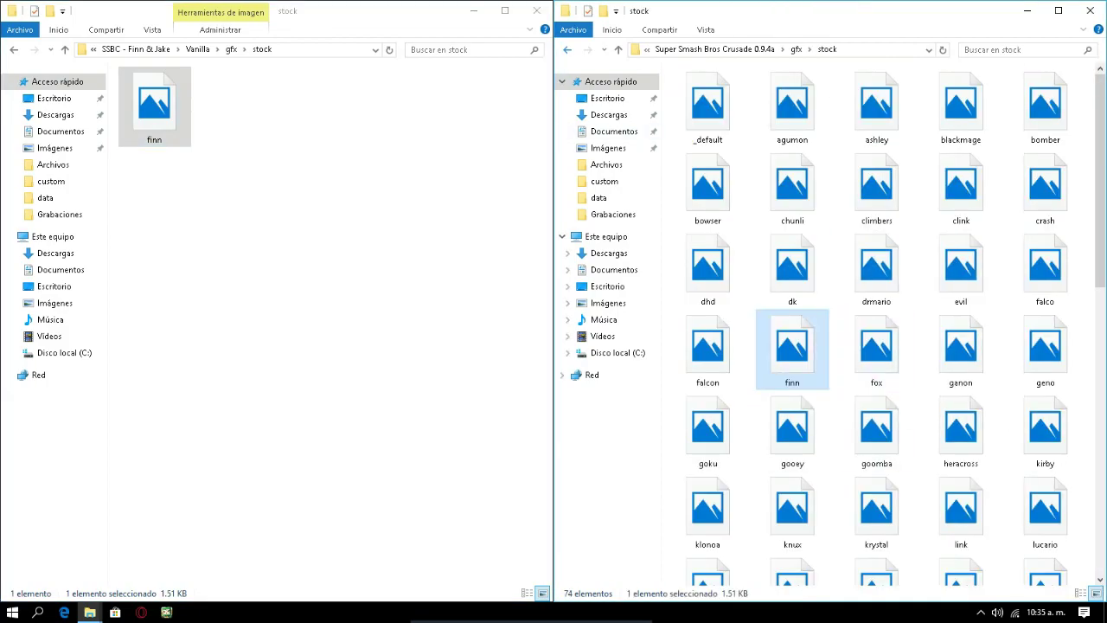
# Return the game window to its Super Smash Bros Crusade 0.9.4a folder and the mod window to SSBC - Finn & Jake.
pyautogui.hotkey('alt', 'Up')
pyautogui.hotkey('alt', 'Up')
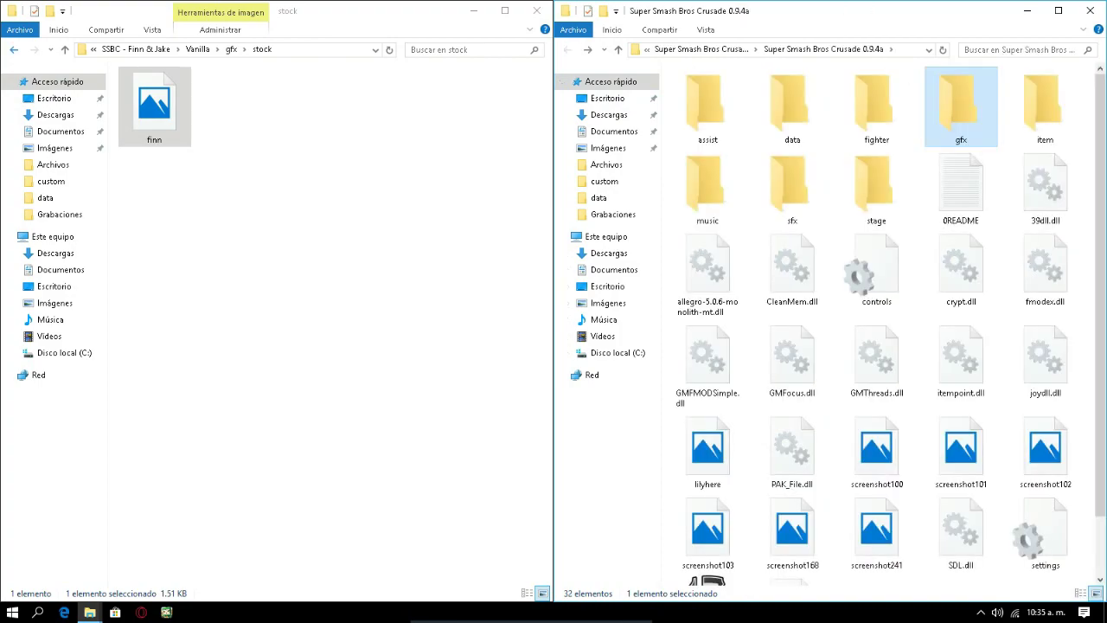
pyautogui.hotkey('alt', 'Tab')
pyautogui.hotkey('alt', 'Up')
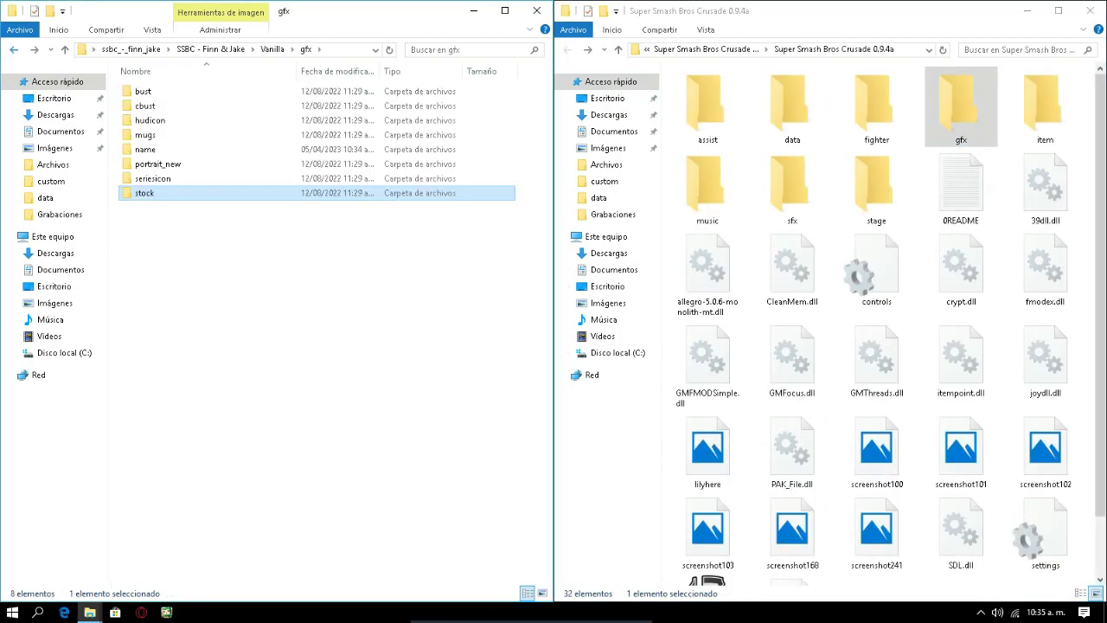
pyautogui.hotkey('alt', 'Up')
pyautogui.hotkey('alt', 'Up')
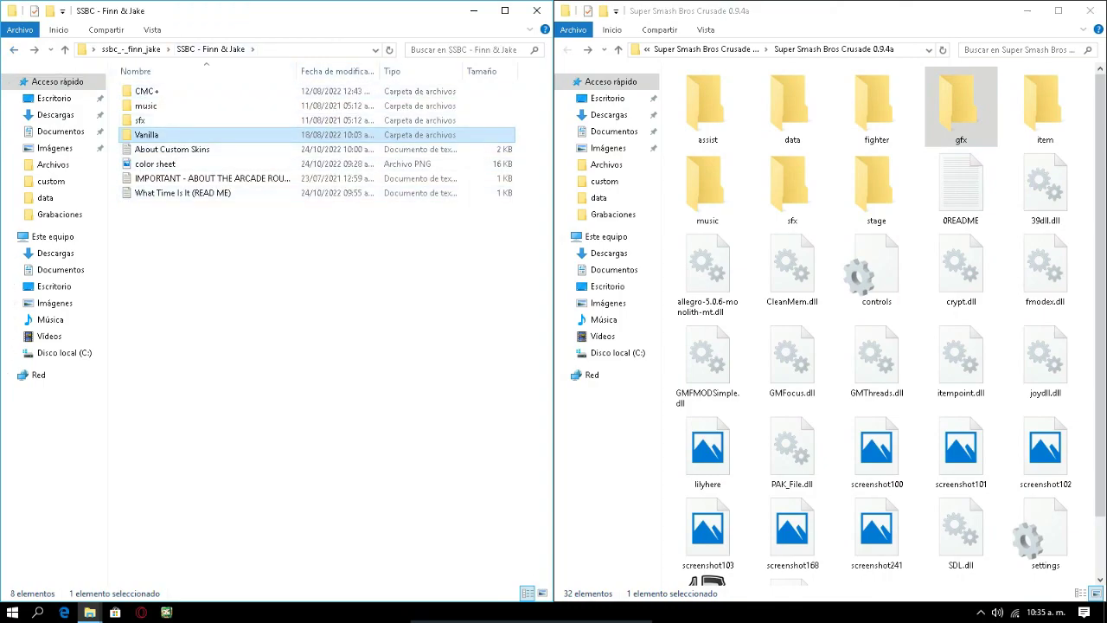
# Review the Vanilla fighter.txt lines in What Time Is It (READ ME) and close the open text files.
pyautogui.moveTo(173, 193); pyautogui.dragTo(216, 177)
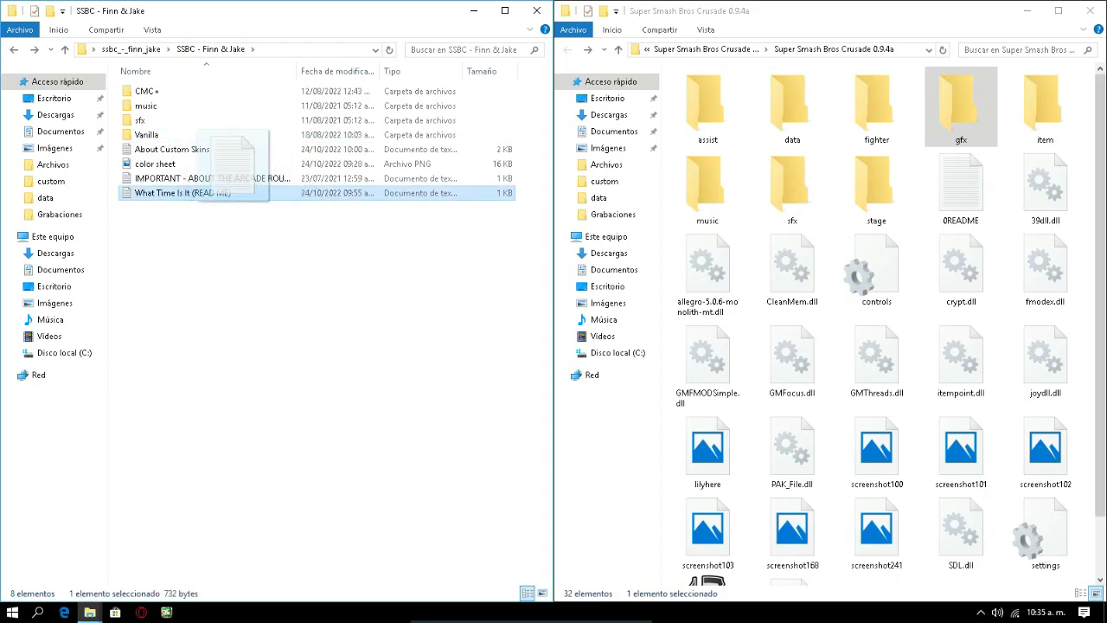
pyautogui.doubleClick(183, 193)
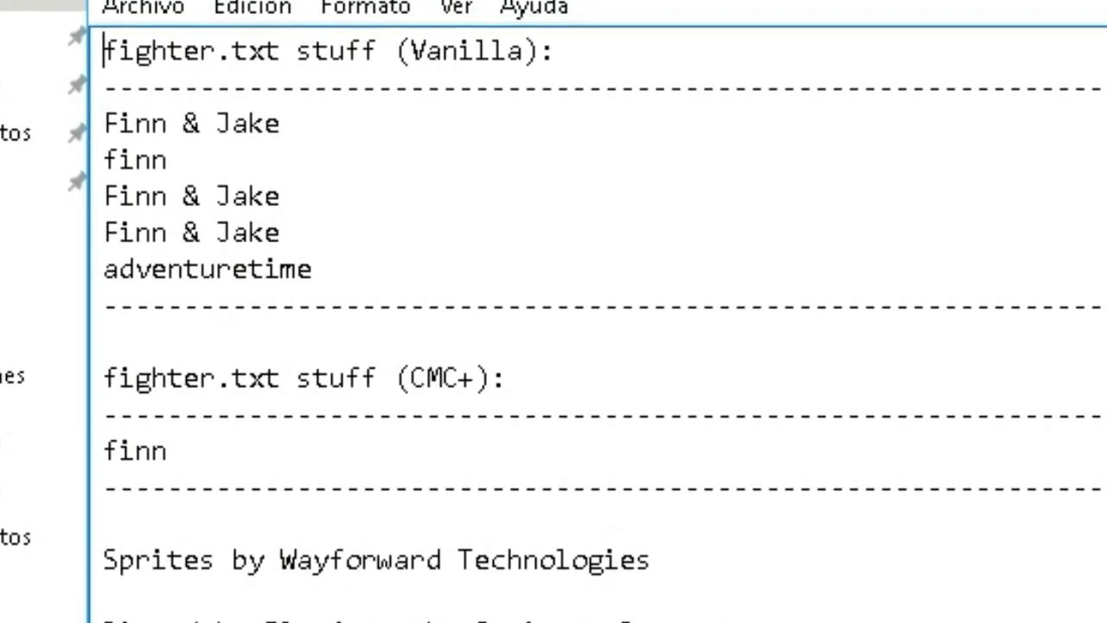
pyautogui.moveTo(313, 270); pyautogui.dragTo(99, 127)
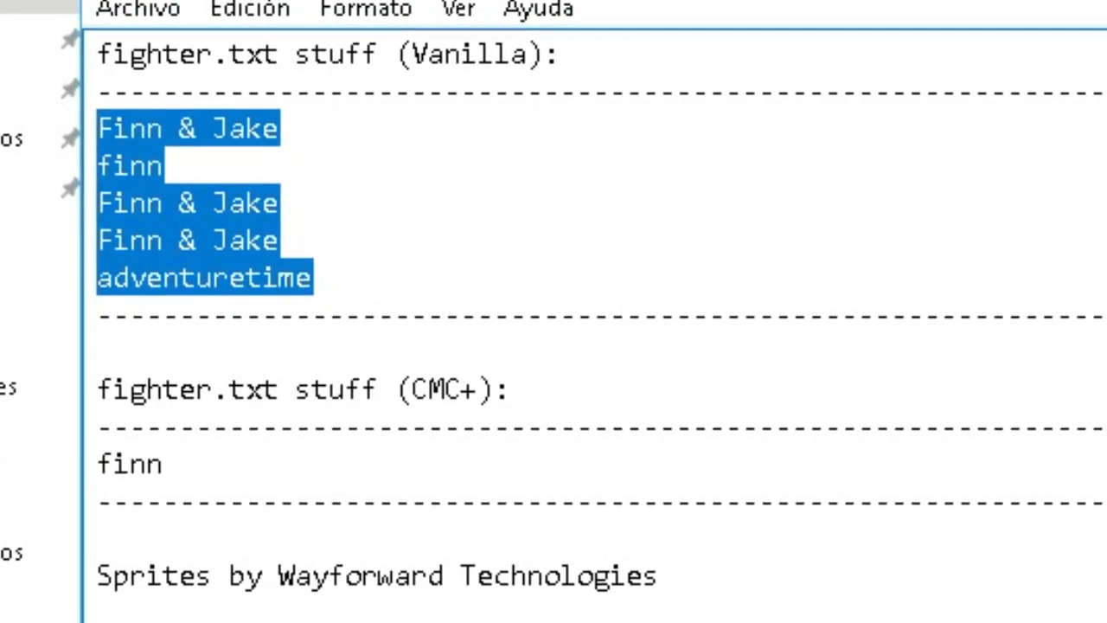
pyautogui.hotkey('alt', 'F4')
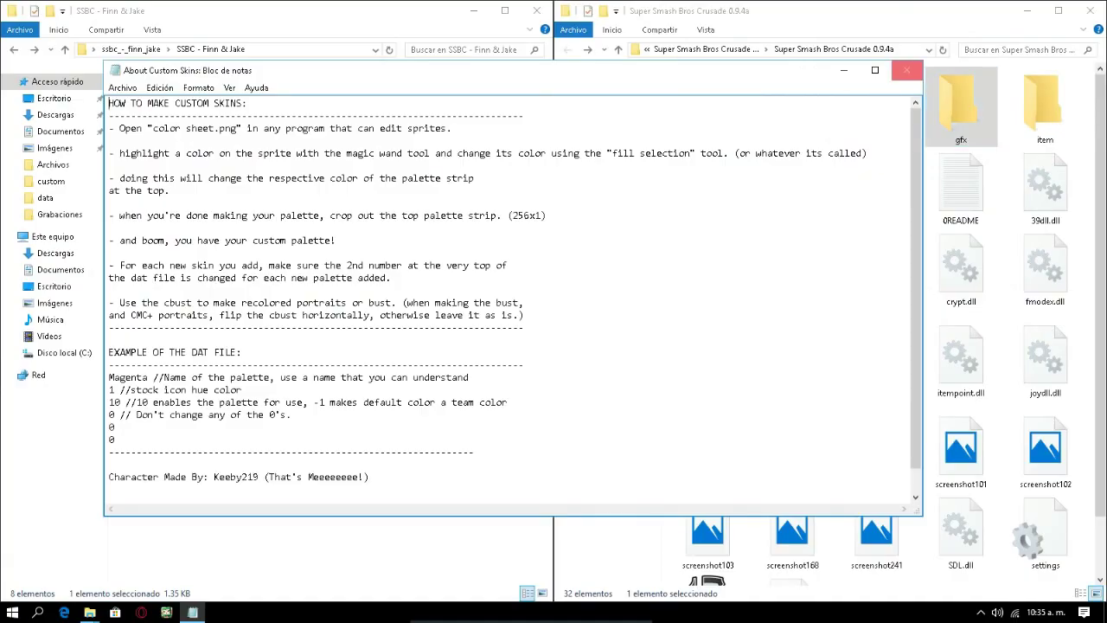
pyautogui.click(907, 69)
# Open What Time Is It (READ ME) and place it side by side with the game folder window.
pyautogui.doubleClick(182, 192)
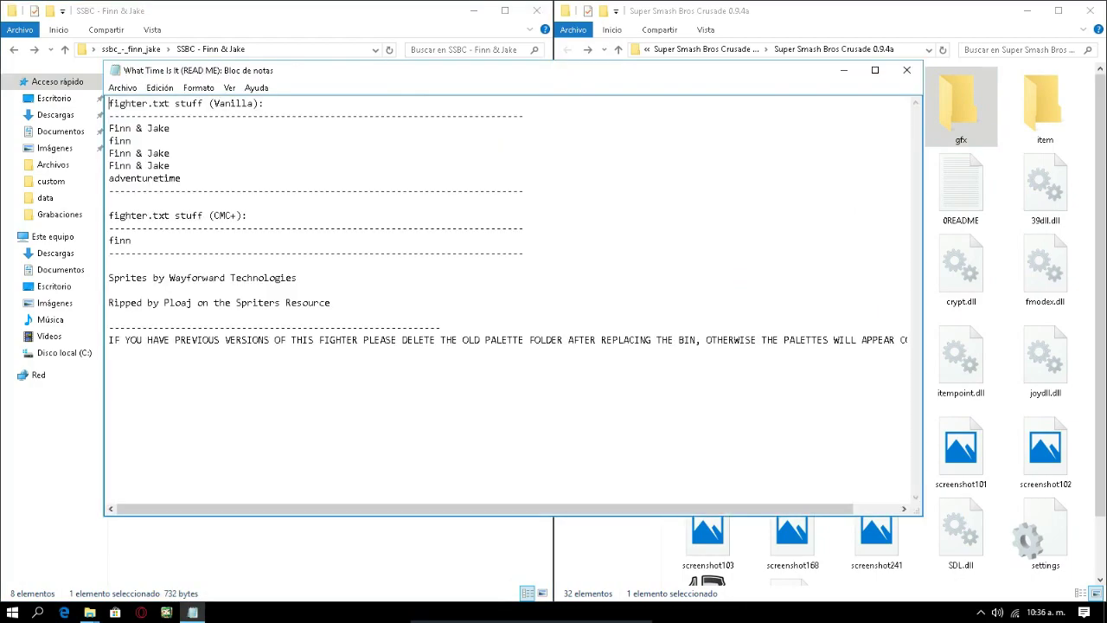
pyautogui.moveTo(183, 192); pyautogui.dragTo(113, 128)
pyautogui.click(181, 178)
pyautogui.moveTo(687, 80); pyautogui.dragTo(1, 119)
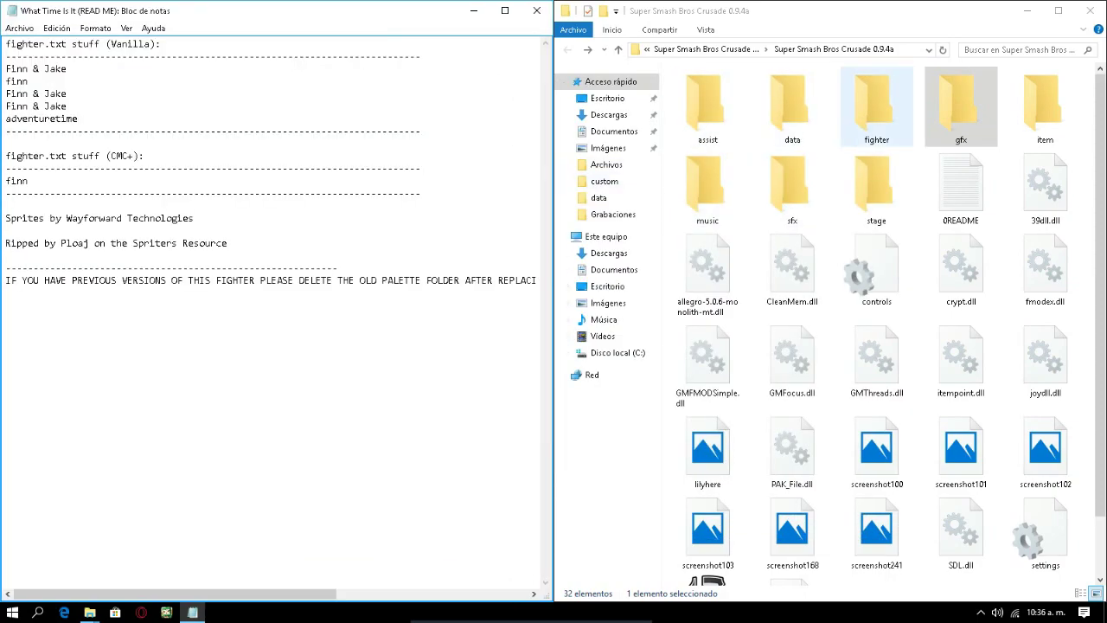
# Open the cssfull text file from the game's data folder and place it side by side with the mod's read-me.
pyautogui.doubleClick(792, 104)
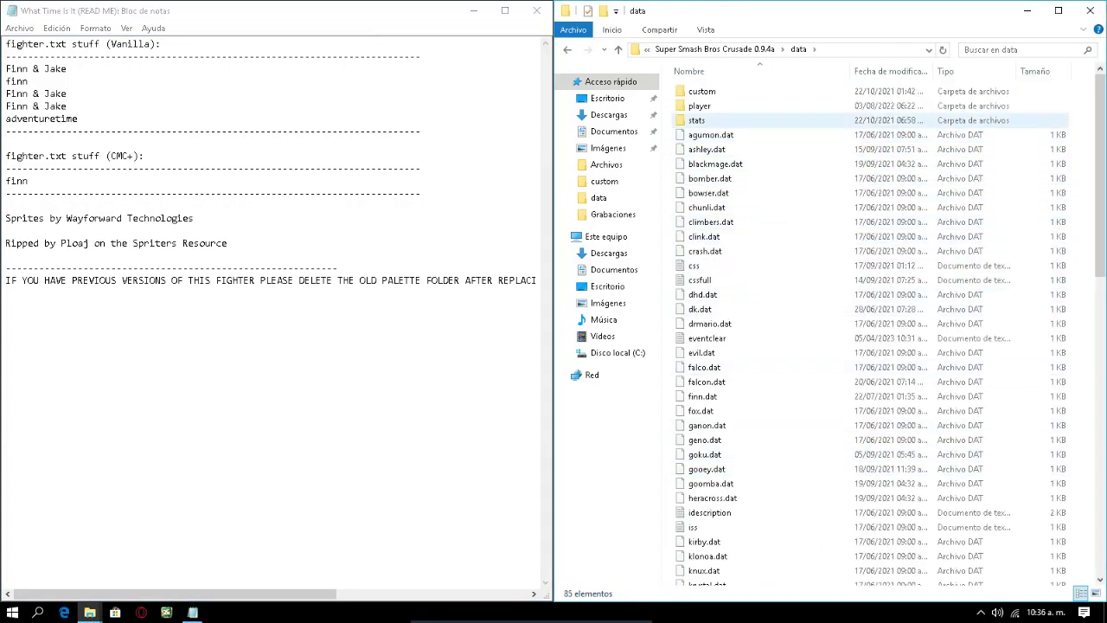
pyautogui.moveTo(671, 111); pyautogui.dragTo(688, 120)
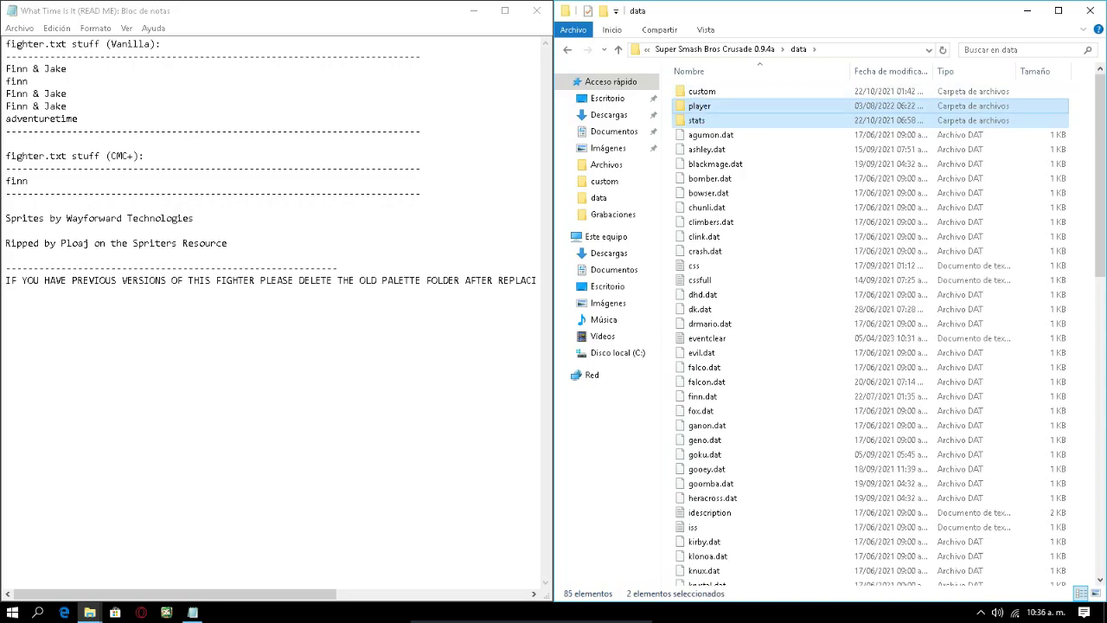
pyautogui.click(719, 309)
pyautogui.moveTo(720, 281); pyautogui.dragTo(737, 289)
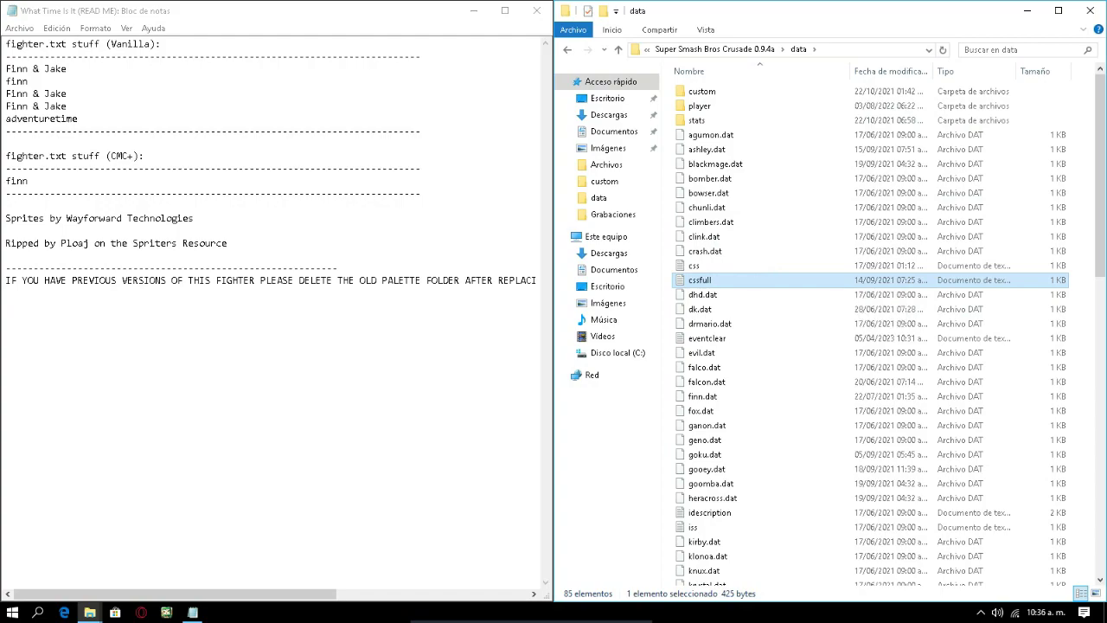
pyautogui.doubleClick(717, 281)
pyautogui.press('super+Right')
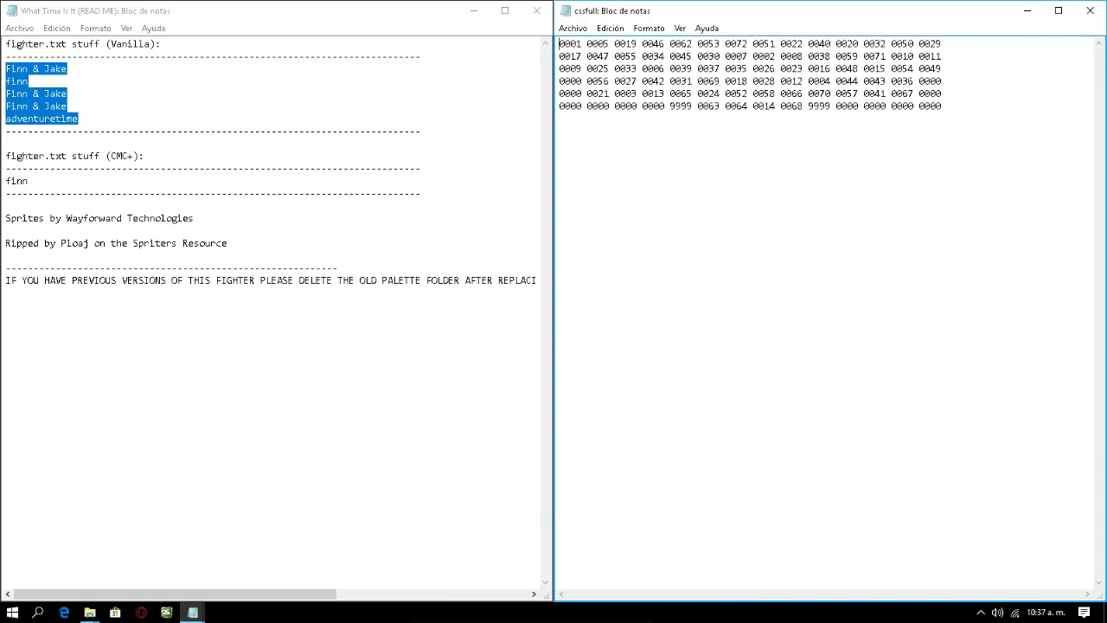
# Examine the rows of four-digit character slots in cssfull, especially the 0000 entries in the last row.
pyautogui.moveTo(559, 93); pyautogui.dragTo(919, 44)
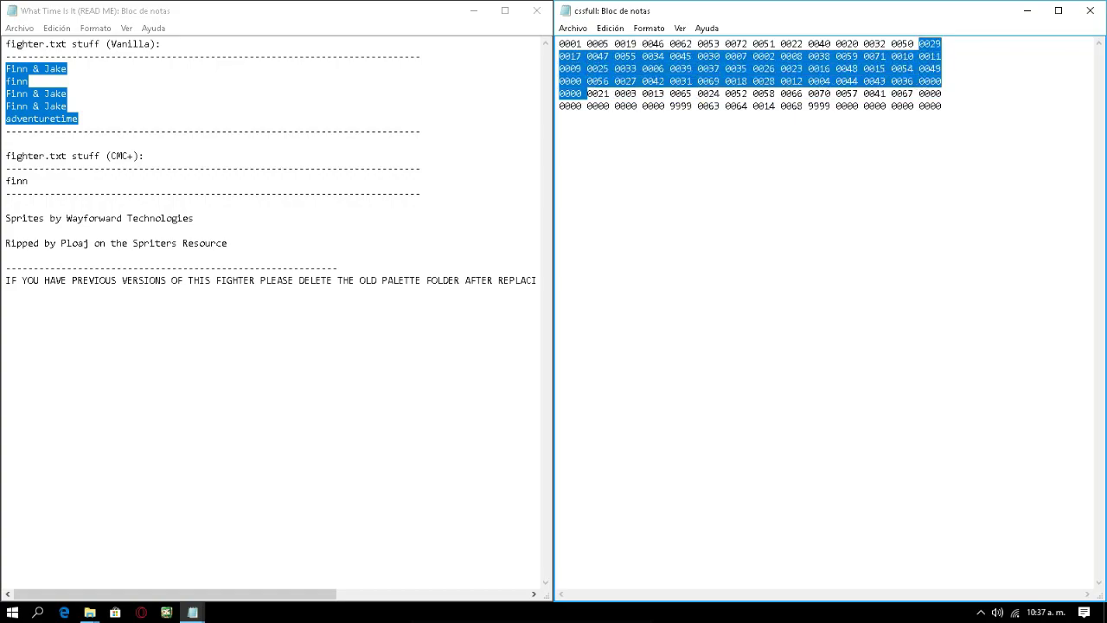
pyautogui.click(896, 105)
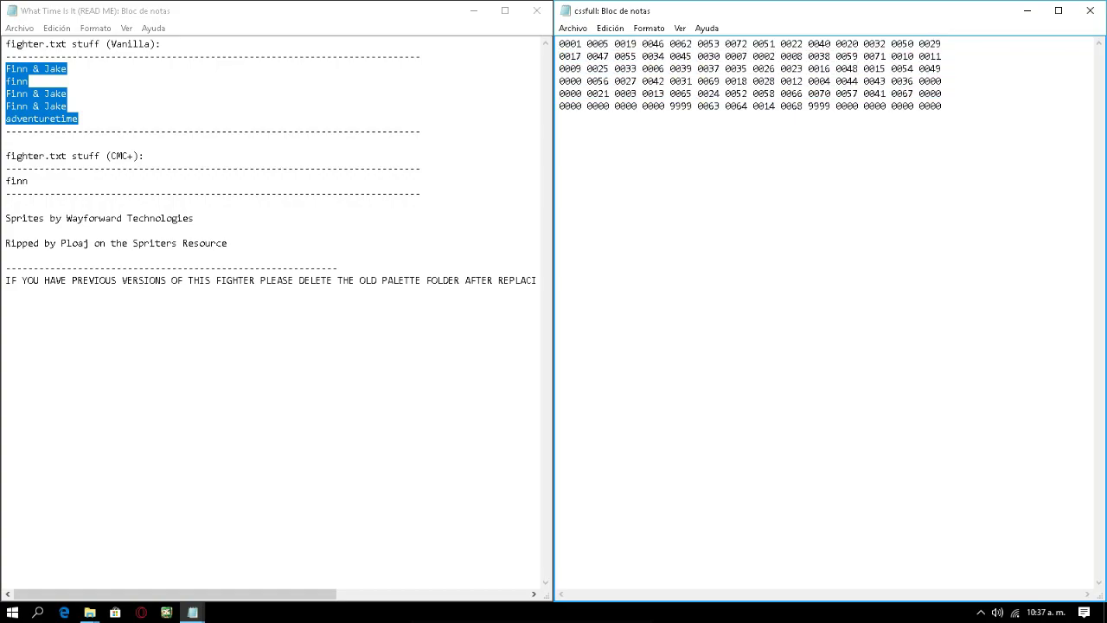
pyautogui.moveTo(559, 105); pyautogui.dragTo(903, 106)
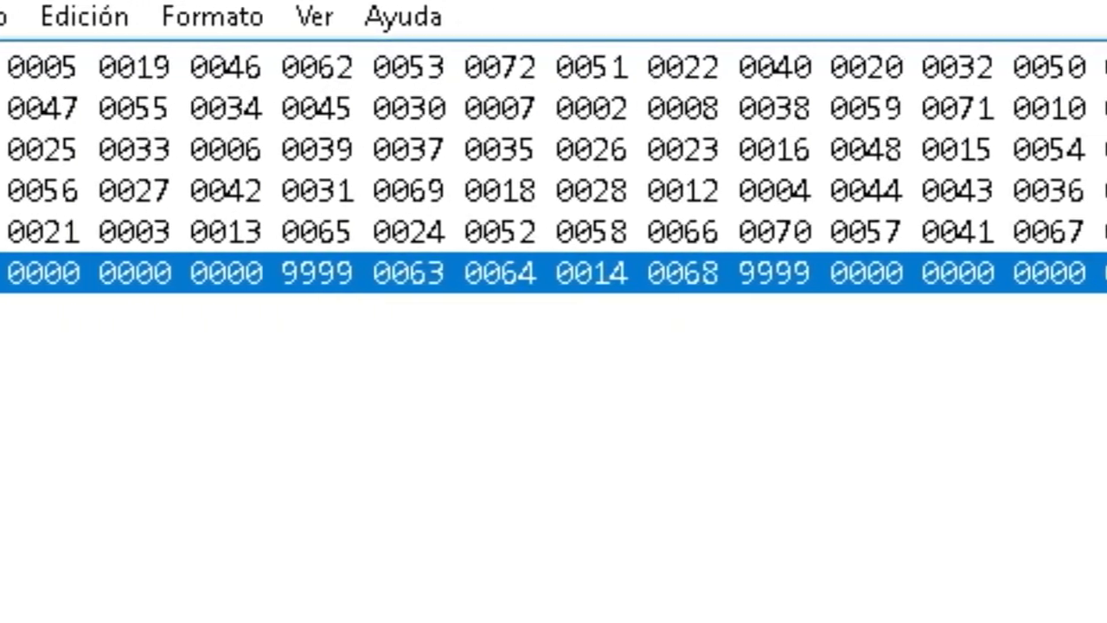
pyautogui.click(862, 272)
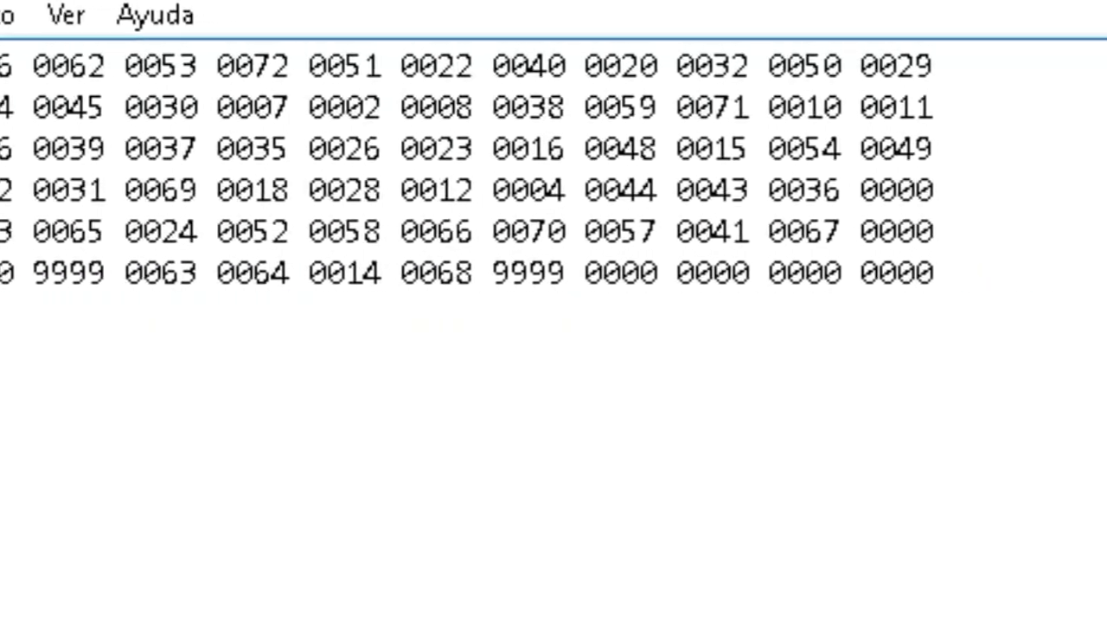